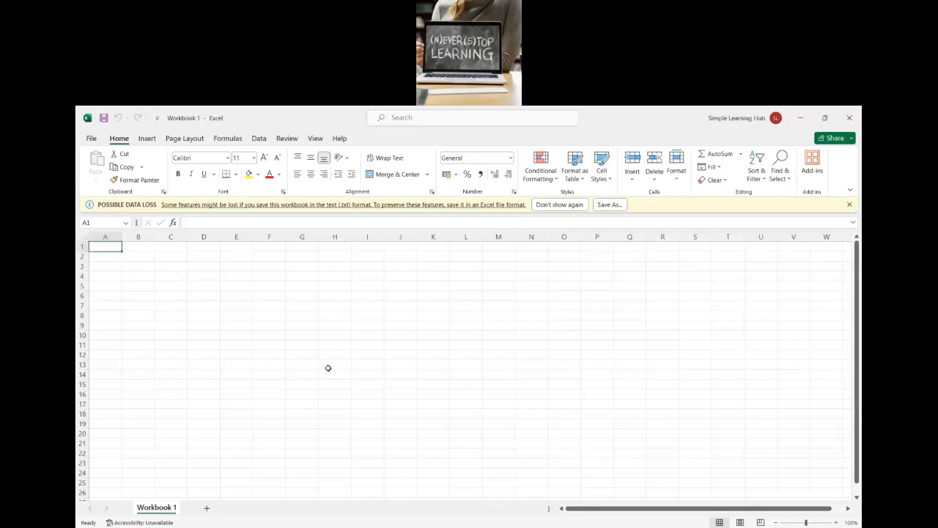
Step: Examine how cells, rows and columns are referenced by selecting individual cells, the whole of row 1 and column A
click(105, 275)
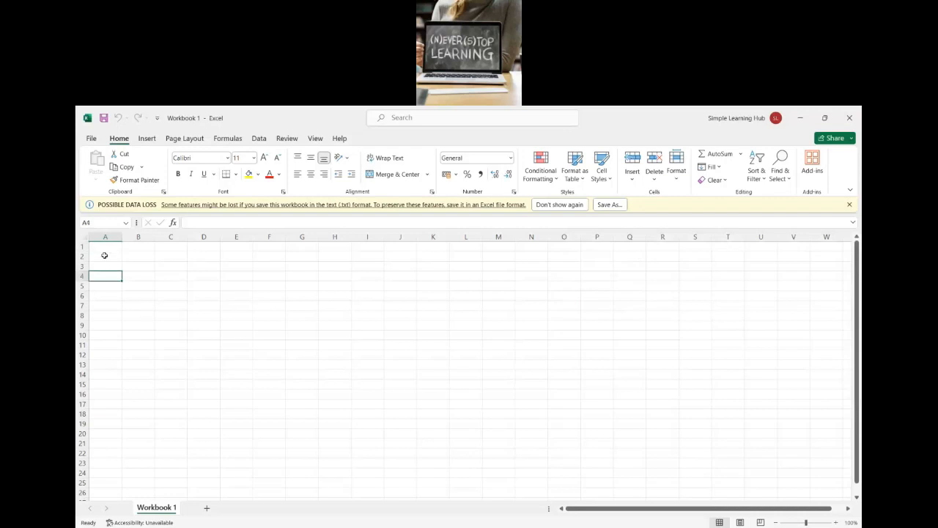
click(104, 247)
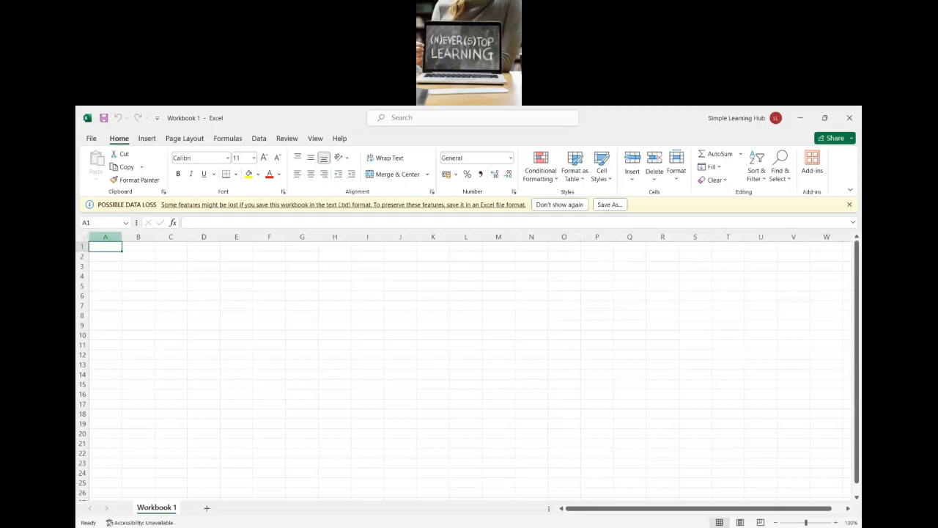
click(81, 246)
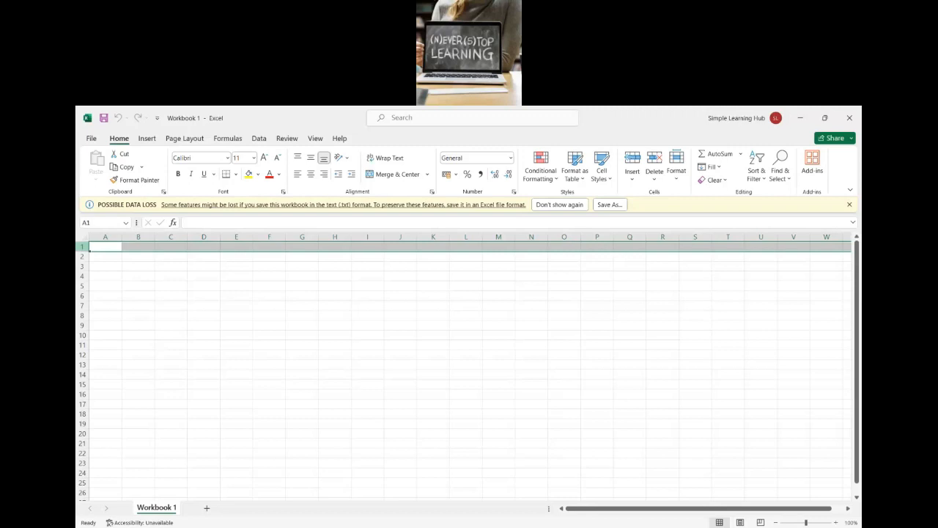
click(101, 237)
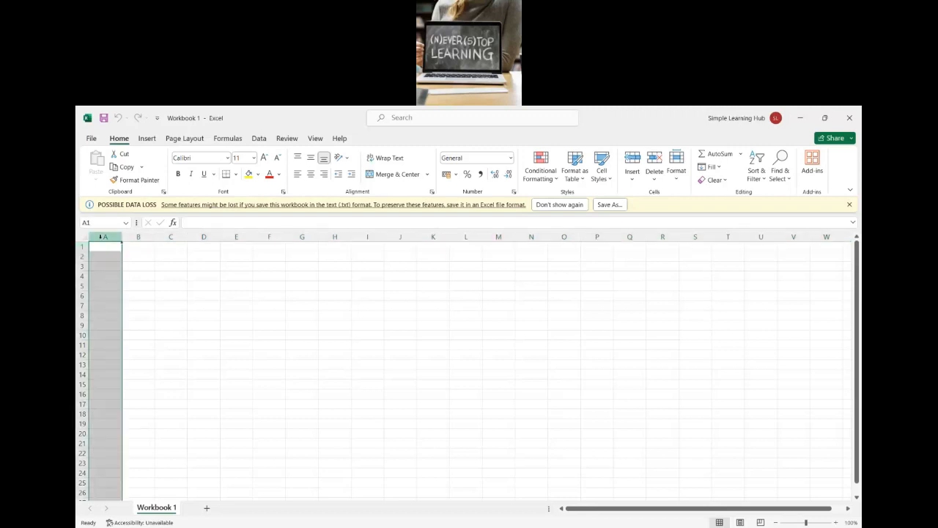
click(101, 244)
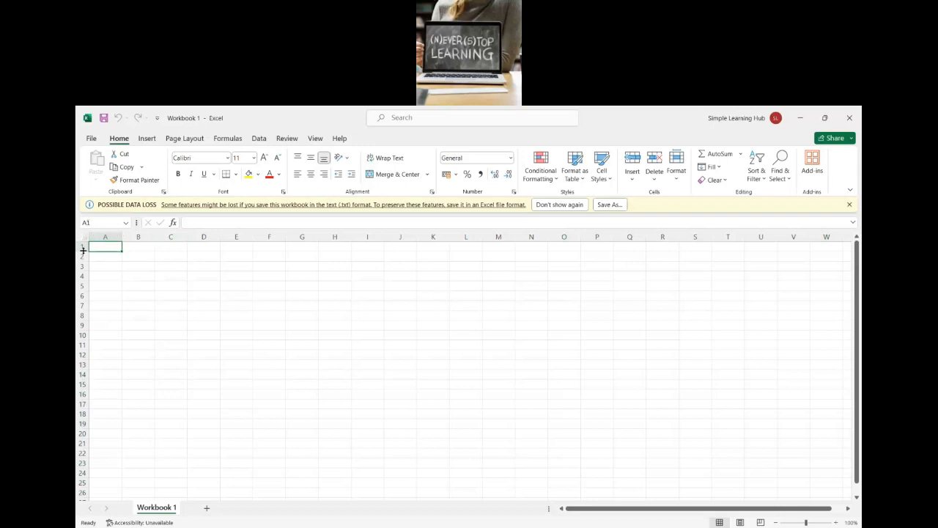
click(127, 258)
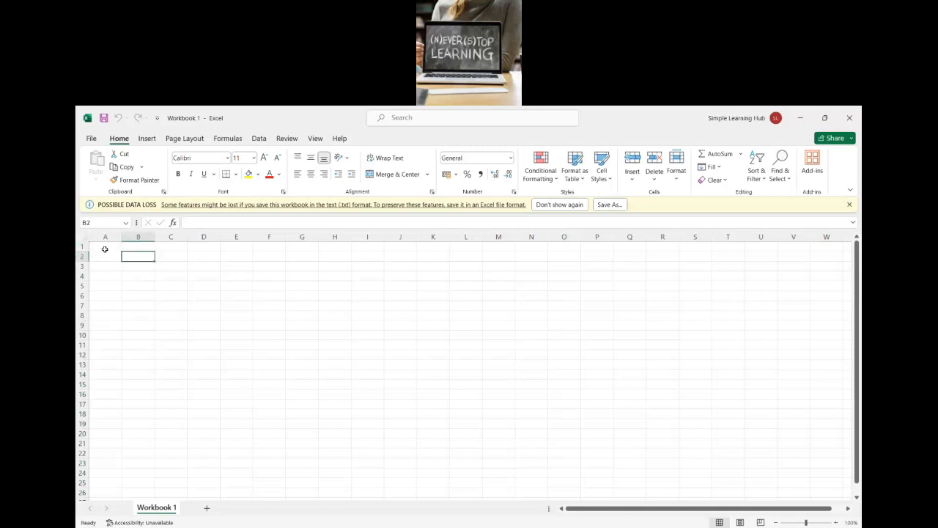
click(105, 249)
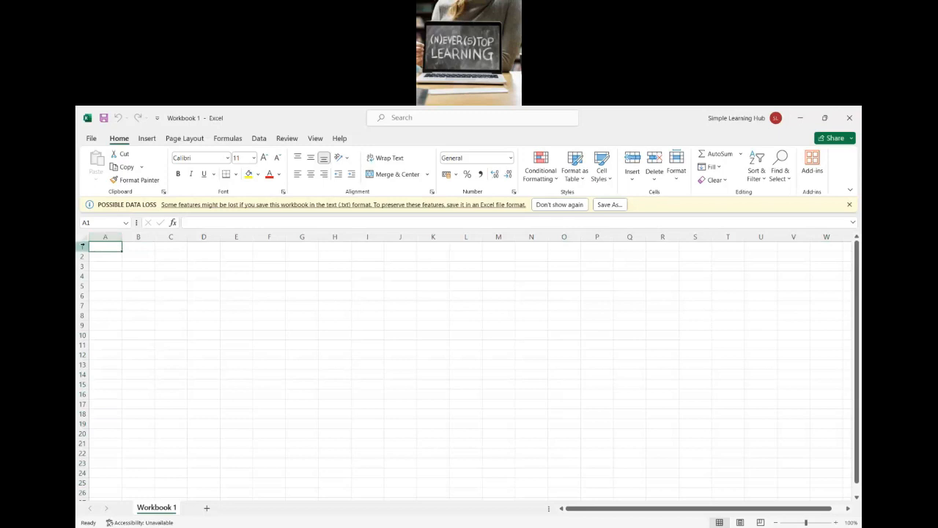
click(133, 245)
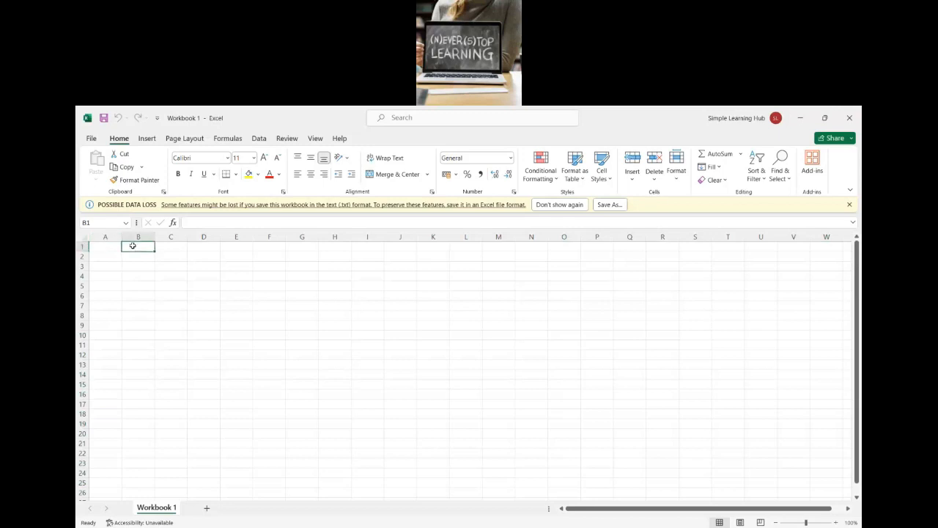
click(172, 245)
click(209, 246)
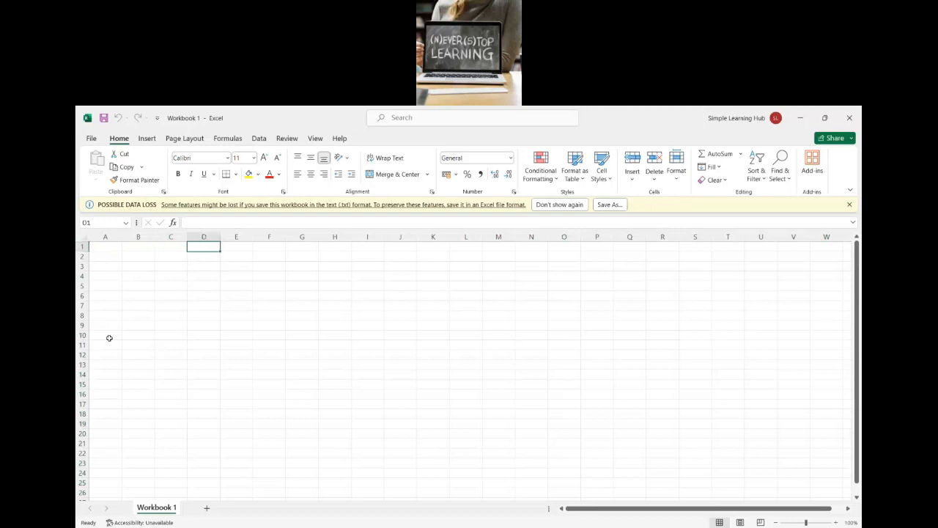
click(82, 247)
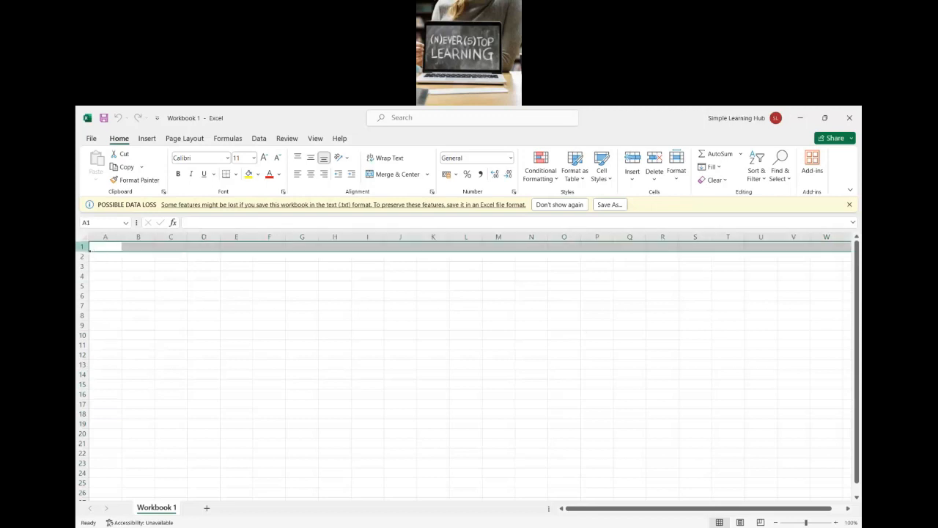
click(105, 236)
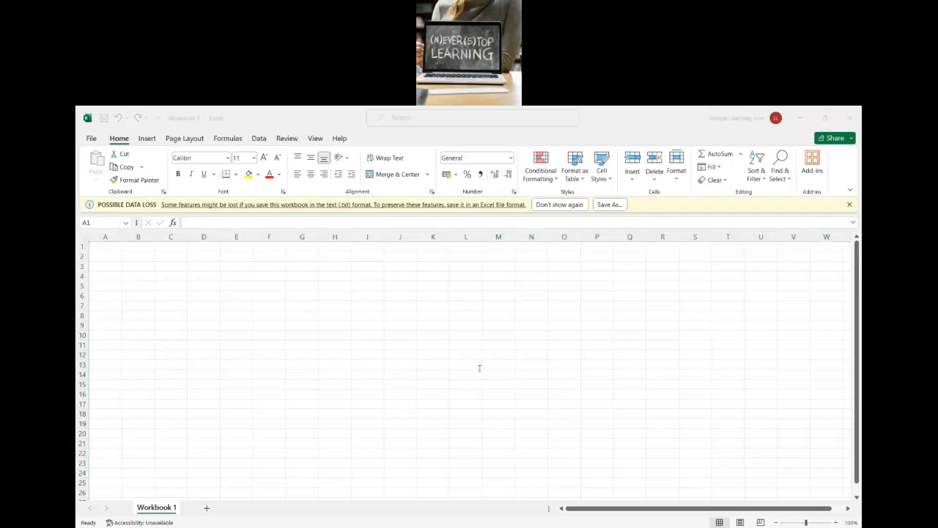
key(alt+Tab)
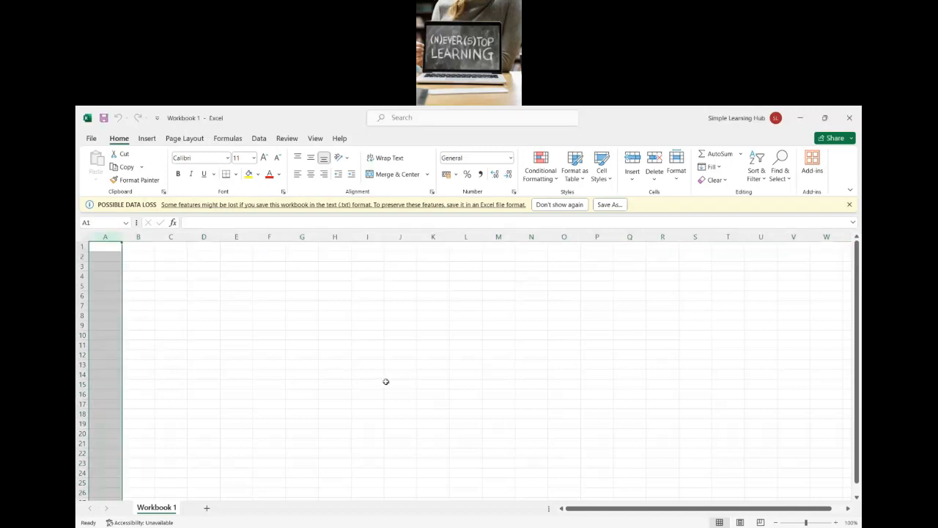
click(196, 345)
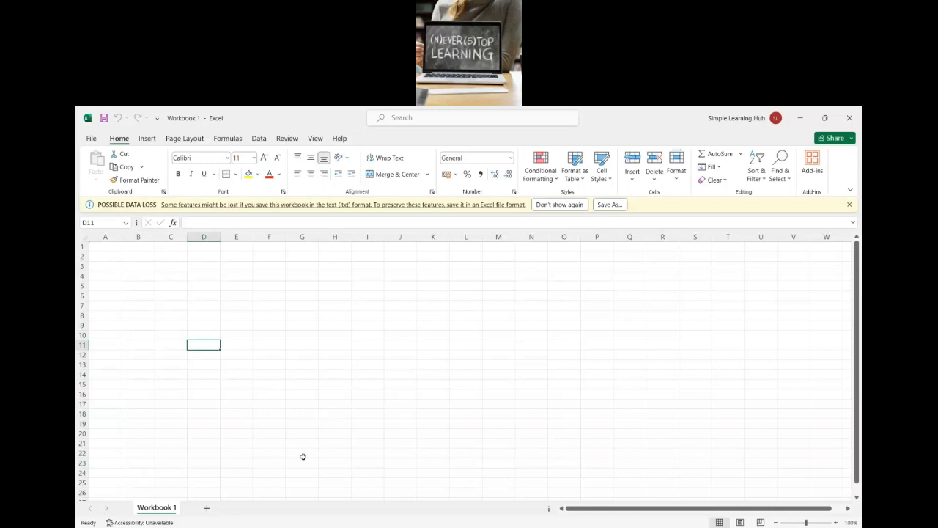
Step: Add five new worksheets to the workbook
click(207, 508)
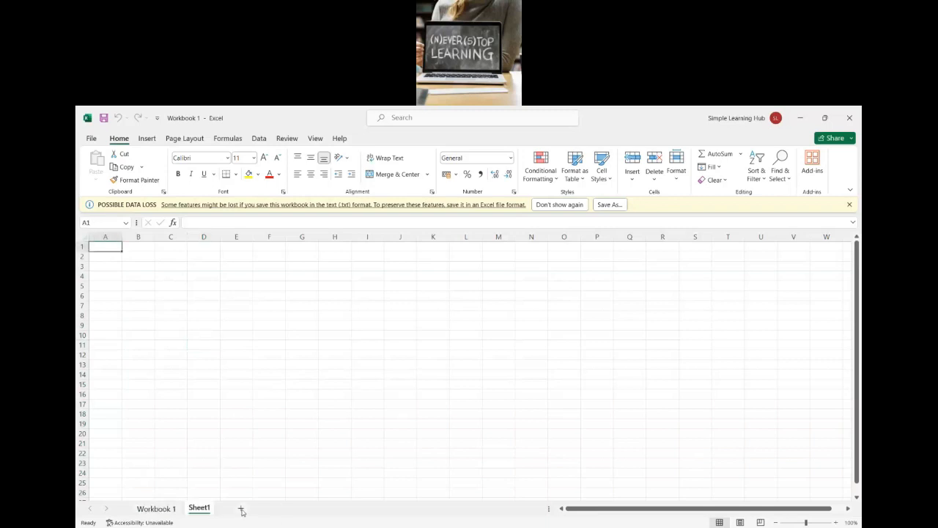
click(240, 509)
click(275, 509)
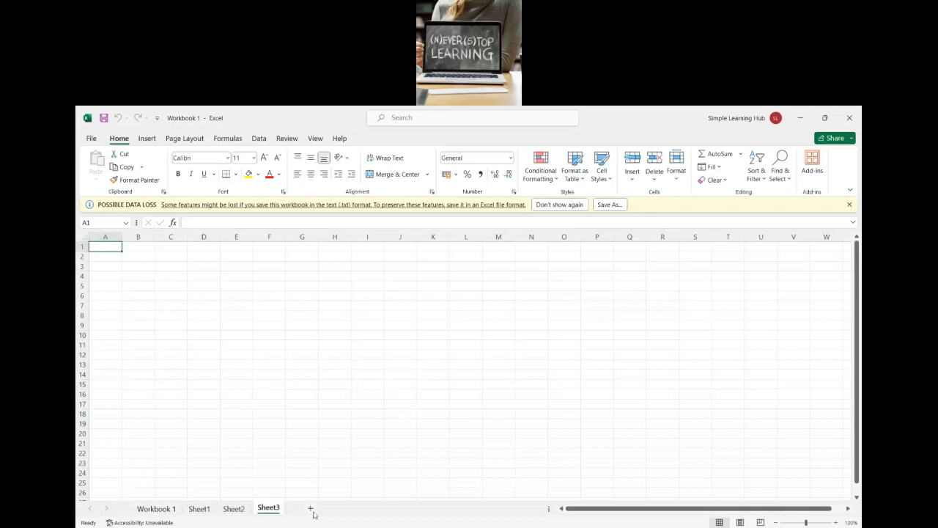
click(314, 511)
click(346, 511)
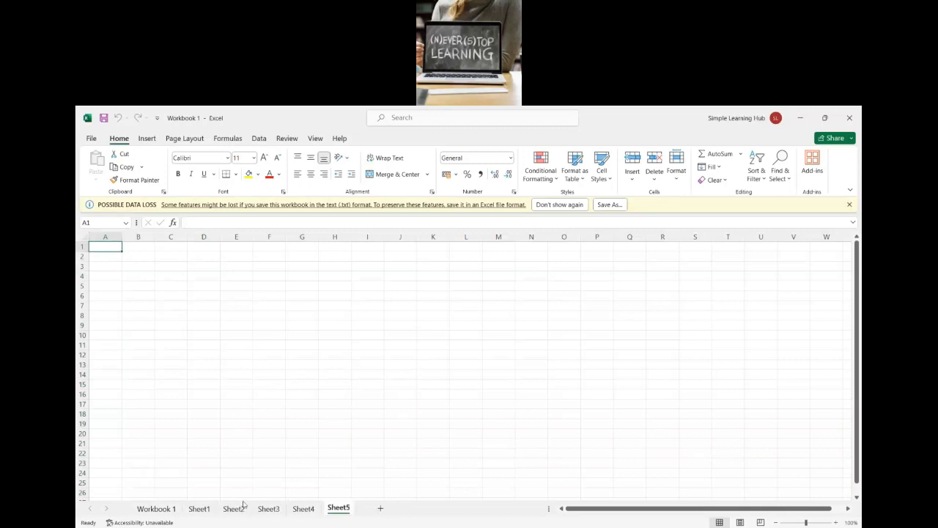
Step: Switch through Sheet3, Sheet2 and Sheet1 and view the options available for Sheet1
click(265, 509)
click(233, 509)
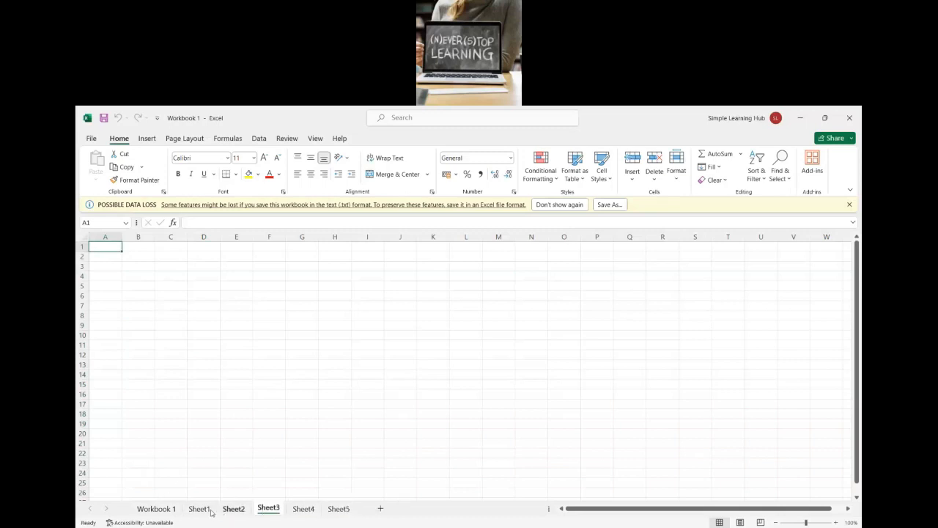
click(204, 508)
right_click(208, 509)
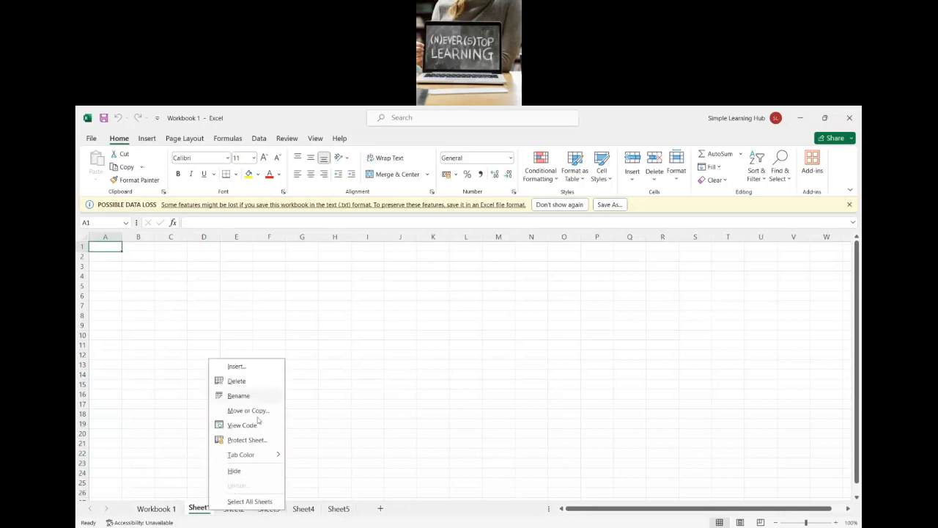
click(155, 490)
Step: Rename the first sheet, Workbook 1, as Worksheet 1
click(154, 508)
right_click(152, 506)
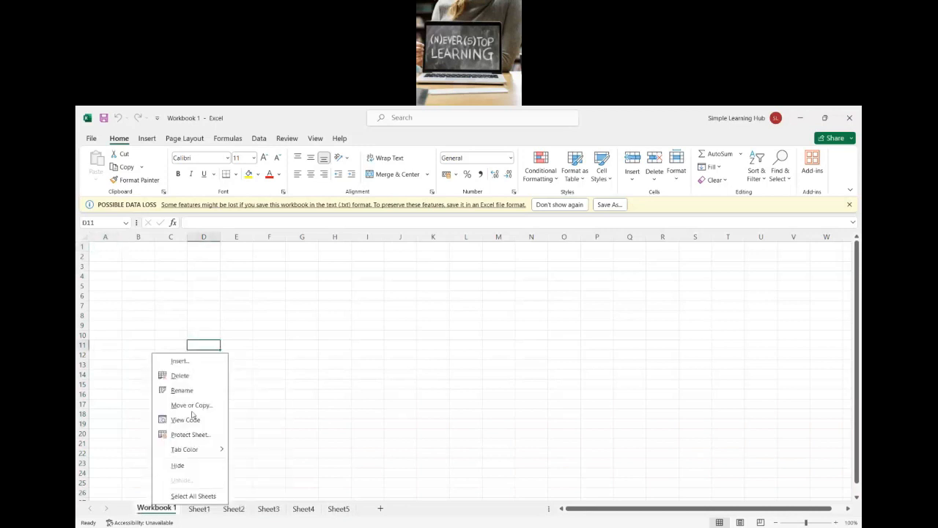
click(193, 394)
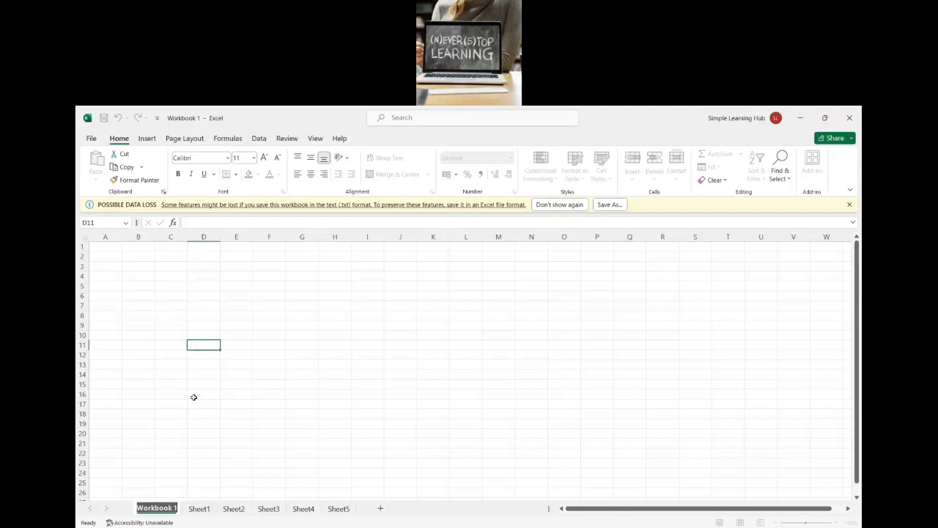
key(Return)
key(shift+Right)
key(shift+Right)
key(shift+Right)
key(shift+Right)
text(sheet)
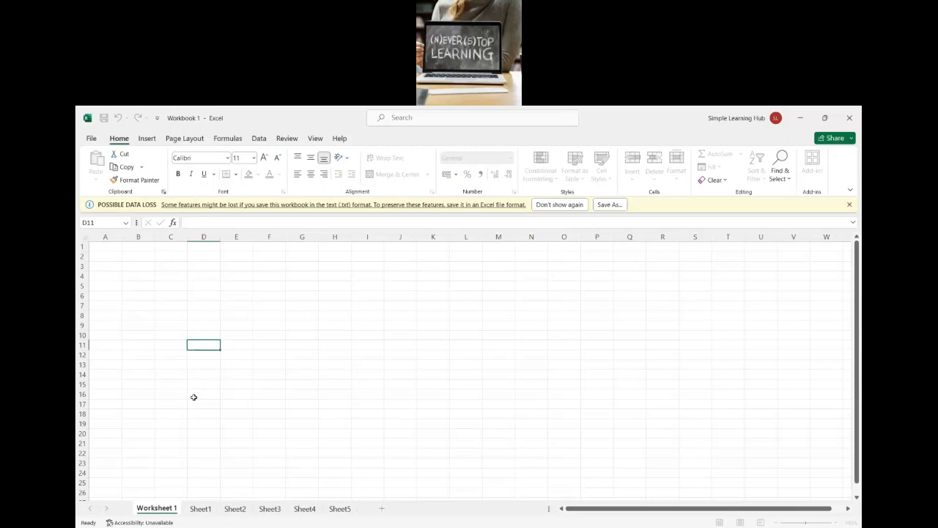
Step: Rename Sheet1 as Worksheet2 and select its cell A1
right_click(209, 507)
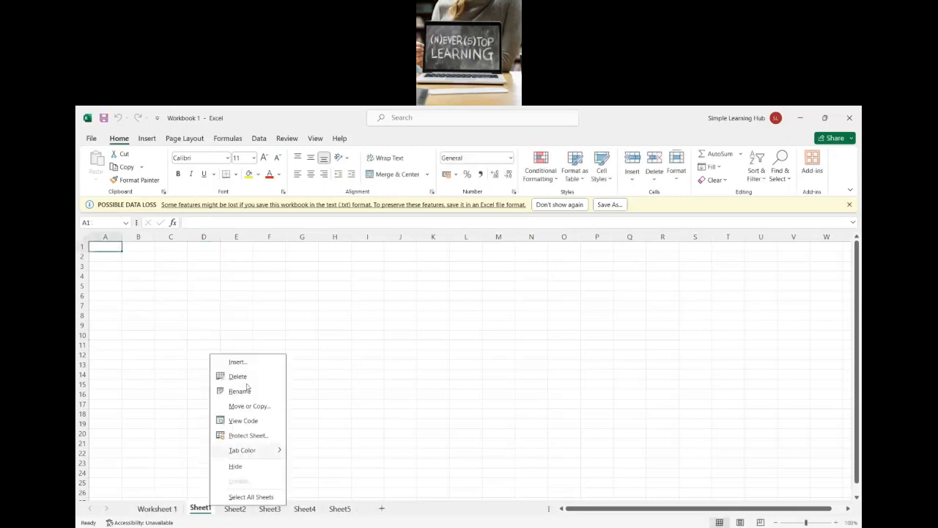
click(248, 391)
text(W)
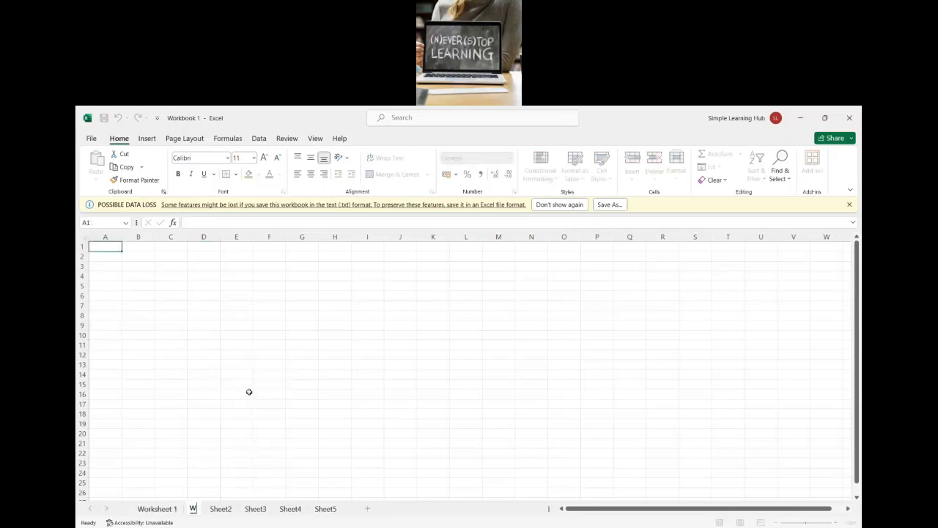
text(orksheet)
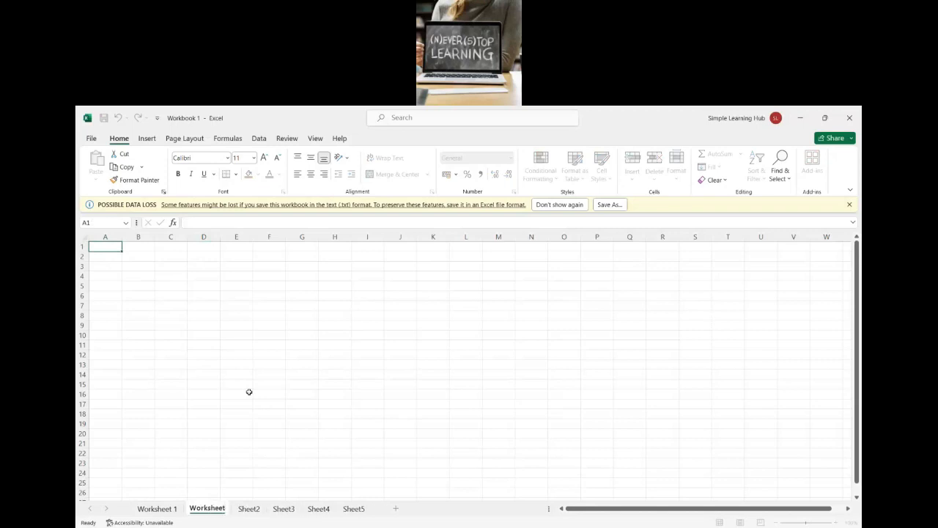
text(2)
click(250, 392)
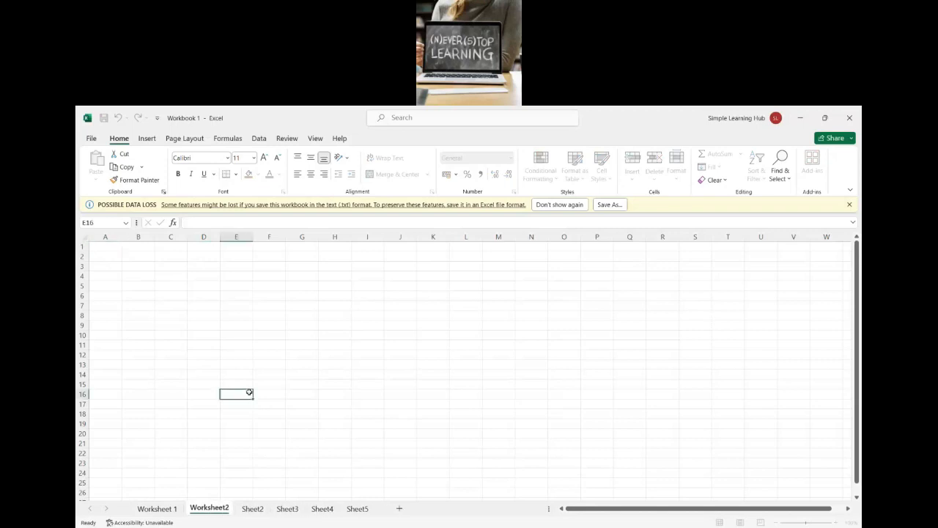
click(110, 250)
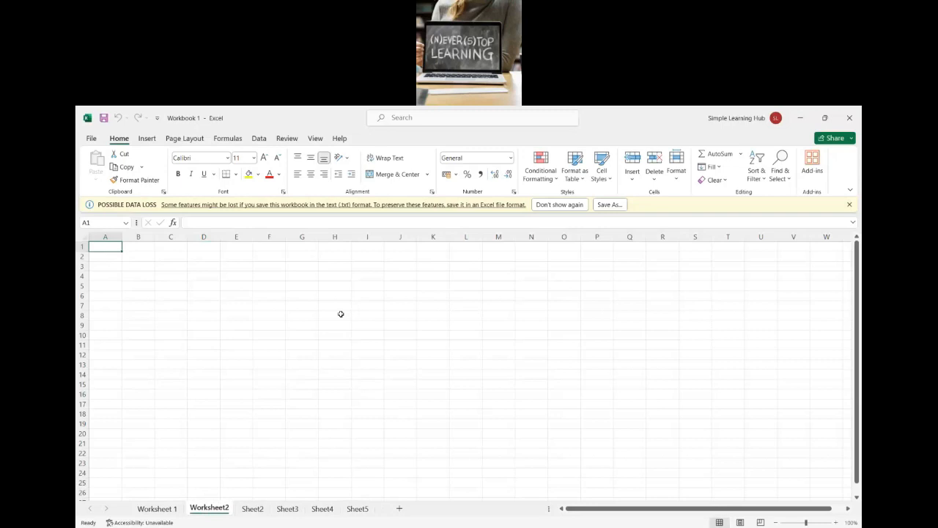
Step: View the start page's choices for new workbooks, and create a blank workbook and close it again
click(92, 140)
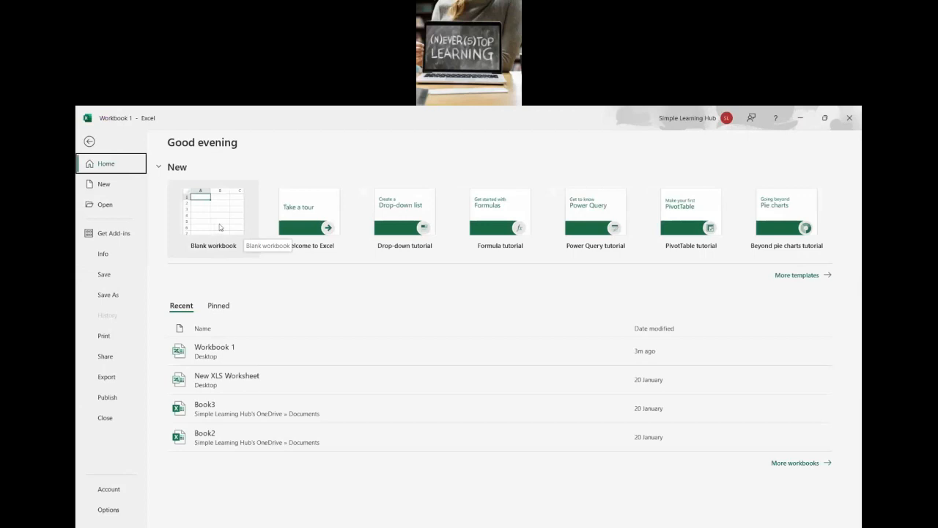
click(91, 143)
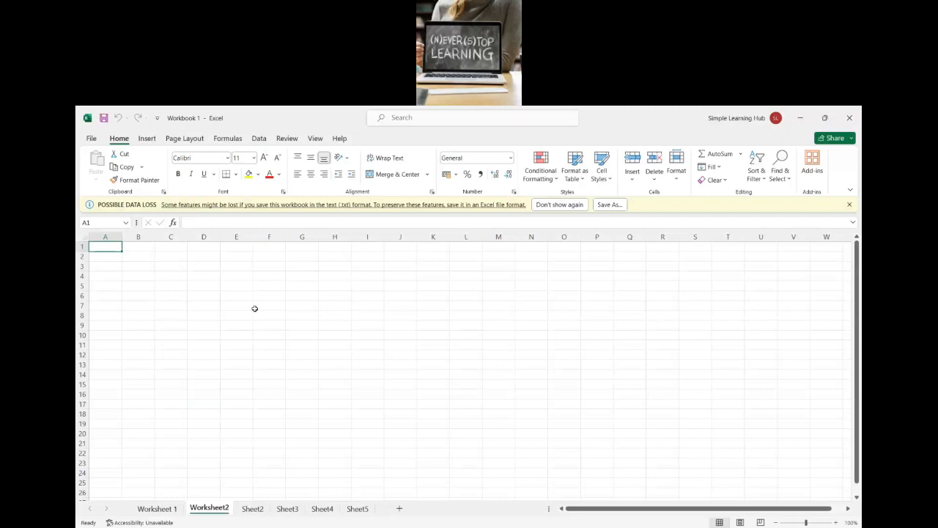
key(ctrl+n)
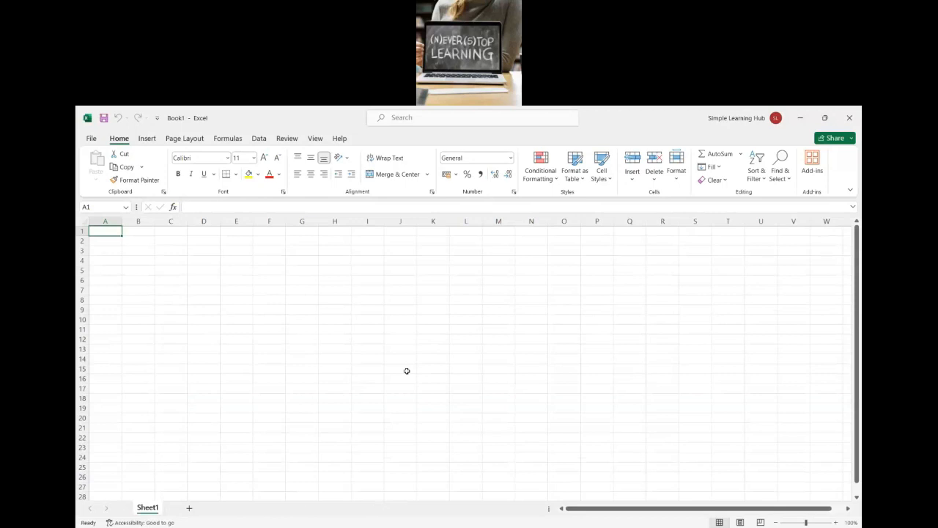
key(ctrl+w)
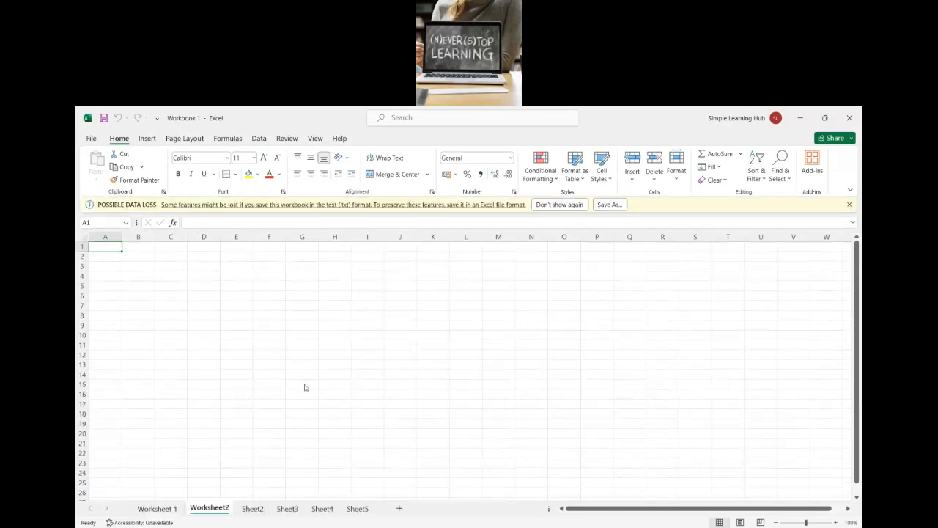
Step: Create another blank workbook, open its save dialog, and close the workbook without saving to return to Workbook 1
key(ctrl+n)
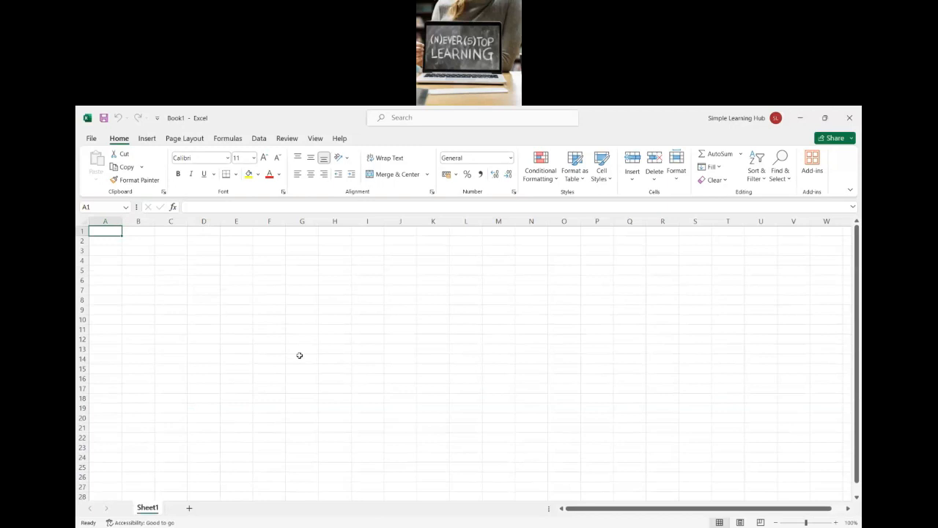
key(ctrl+s)
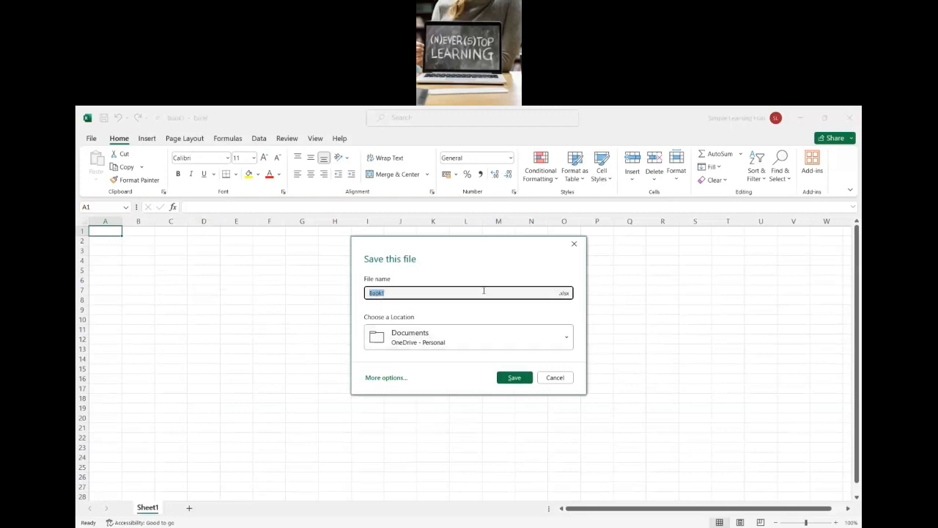
click(575, 244)
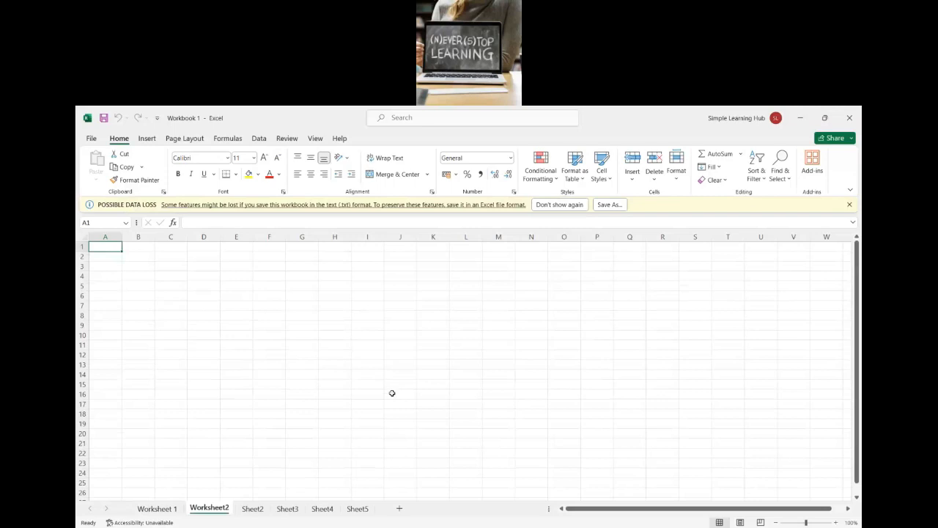
key(ctrl+w)
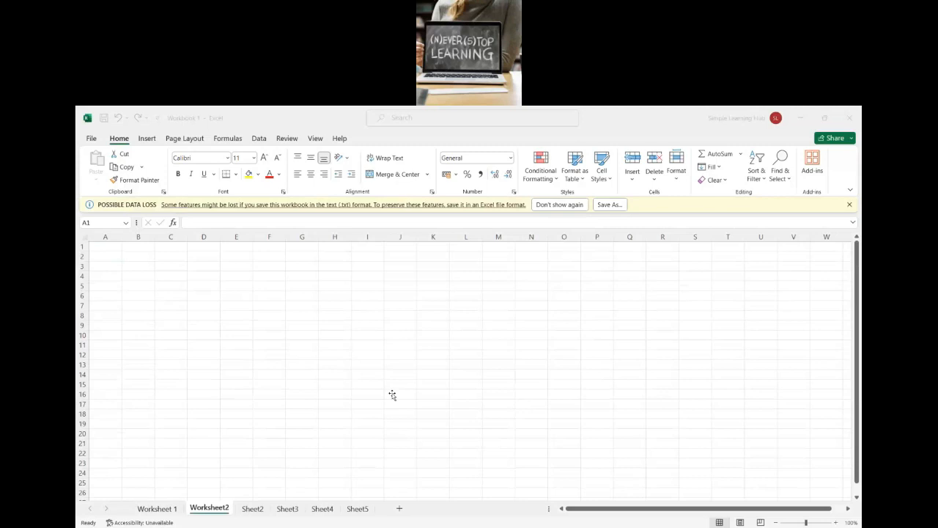
click(392, 394)
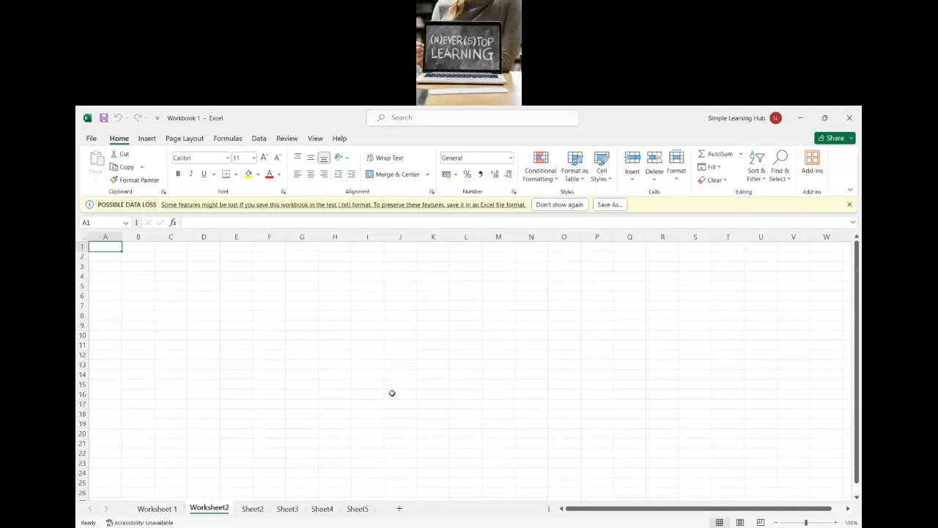
Step: Enter the headings Employee Name in cell A1 and Employee Number in cell B1 of Worksheet2
text(E)
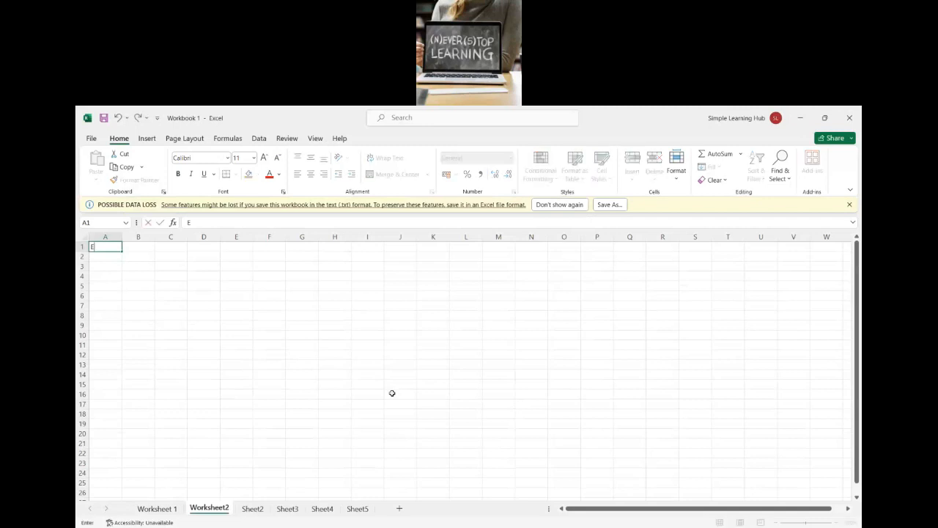
text(mployee Name)
key(Tab)
text(Emplu)
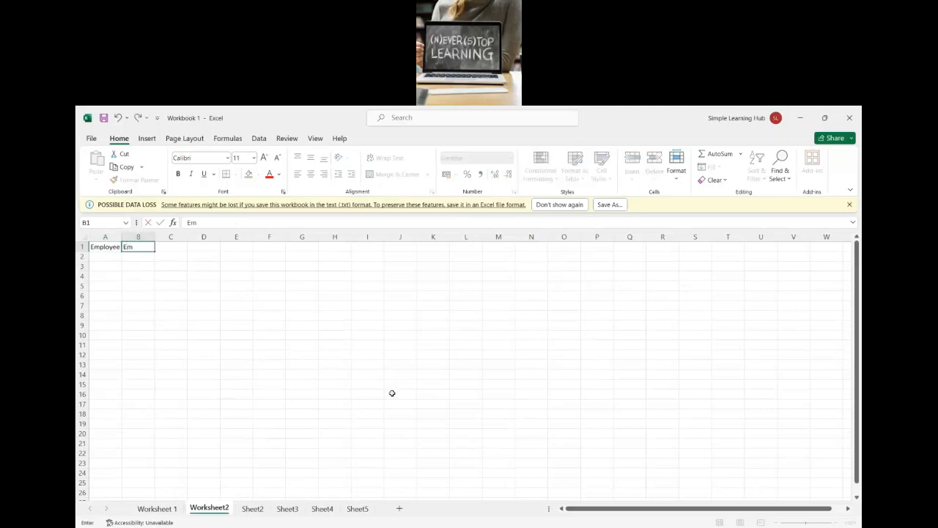
text(tee)
key(BackSpace)
key(BackSpace)
key(BackSpace)
key(BackSpace)
text(oyee Number)
key(Tab)
text(E)
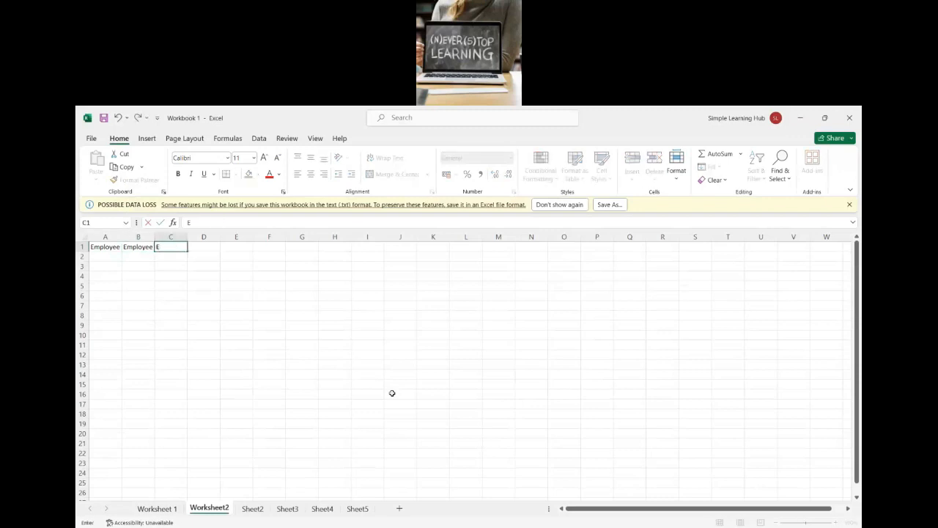
text(mplo)
key(BackSpace)
key(BackSpace)
key(BackSpace)
key(BackSpace)
key(BackSpace)
Step: Fill cells A2 to A5 with four employees' first names and fit column B's width to its heading
key(Left)
key(Left)
key(Return)
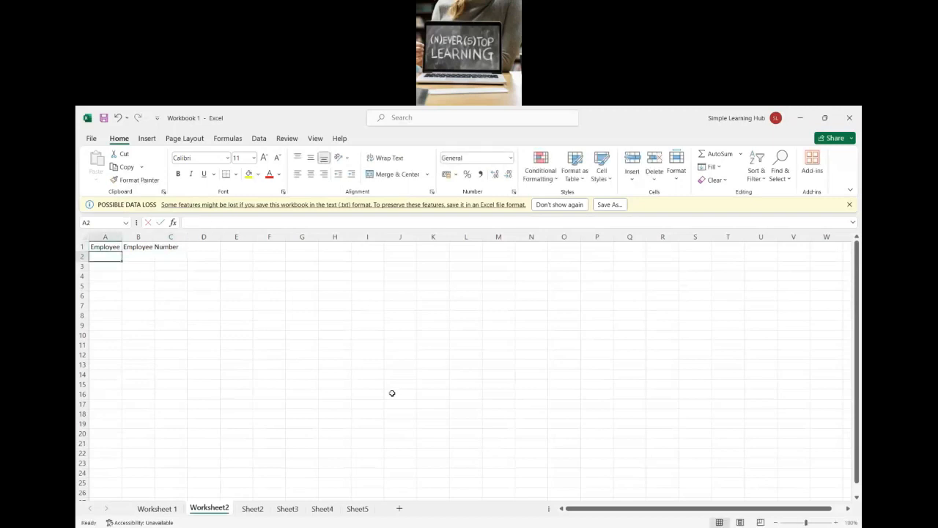
text(Mahesh)
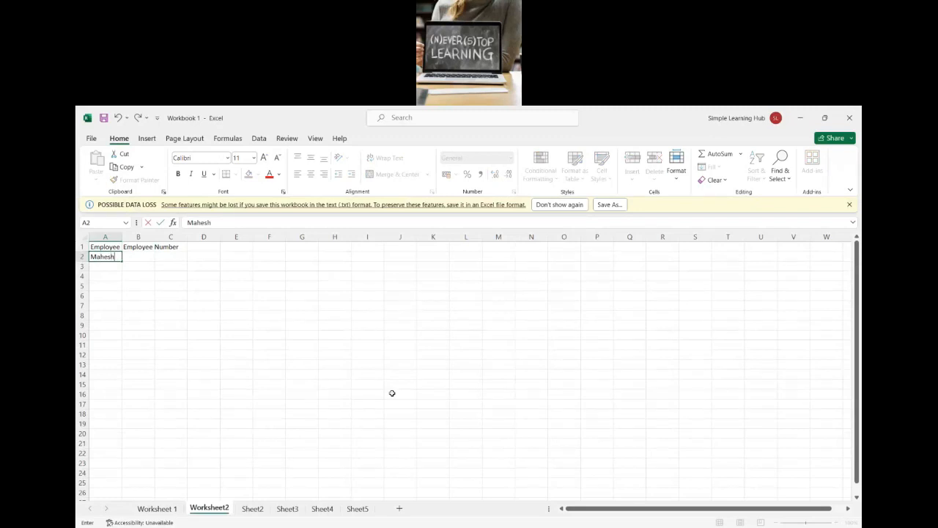
key(Return)
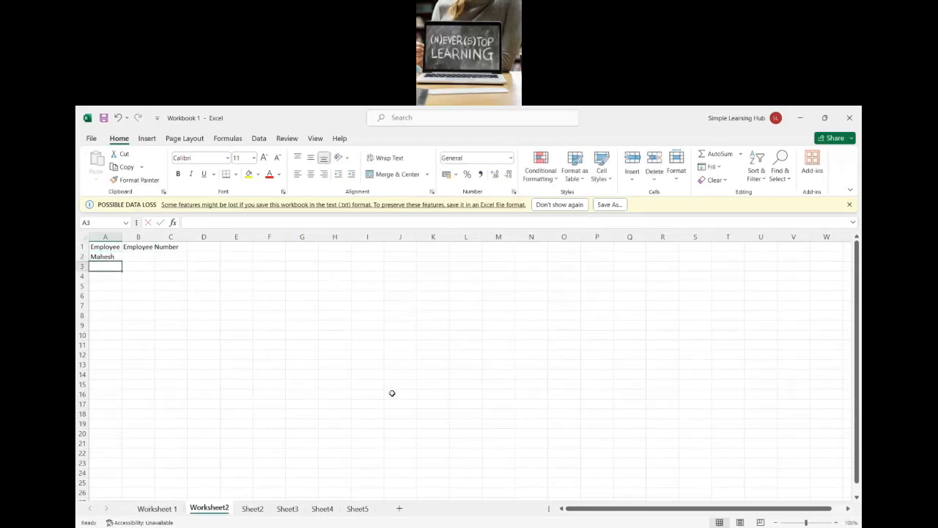
text(Suresh)
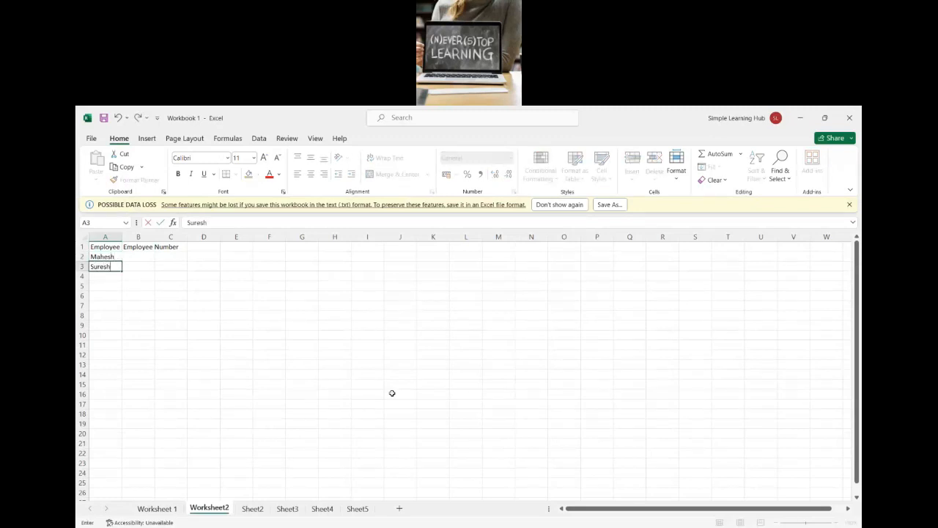
key(Return)
text(Harish)
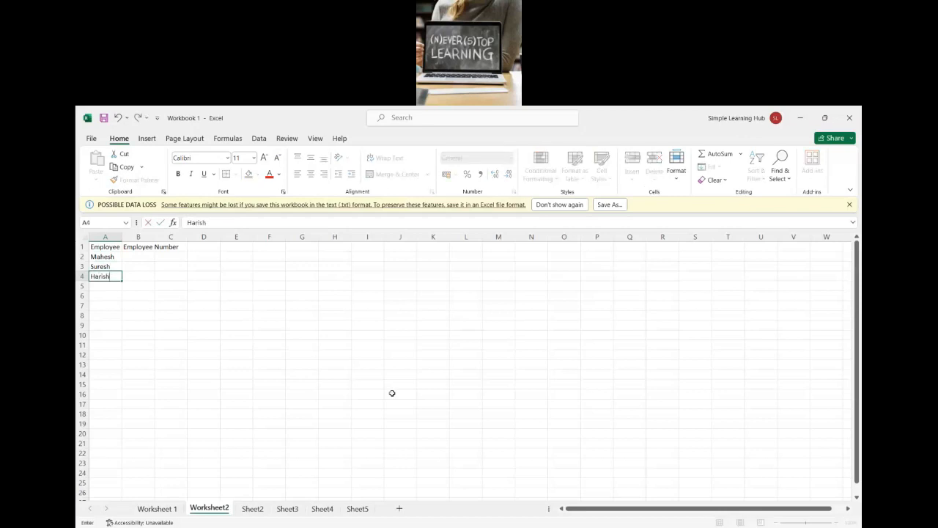
key(Return)
text(Raje)
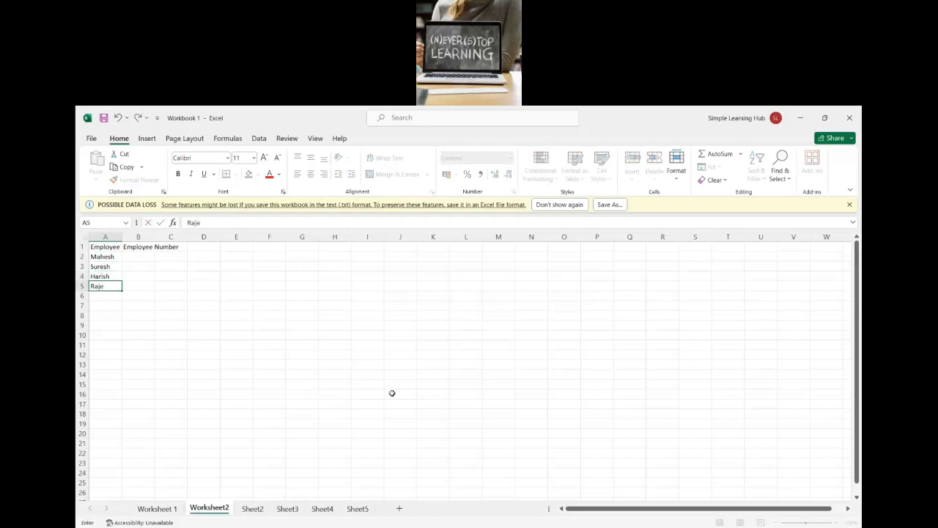
text(sh)
click(156, 237)
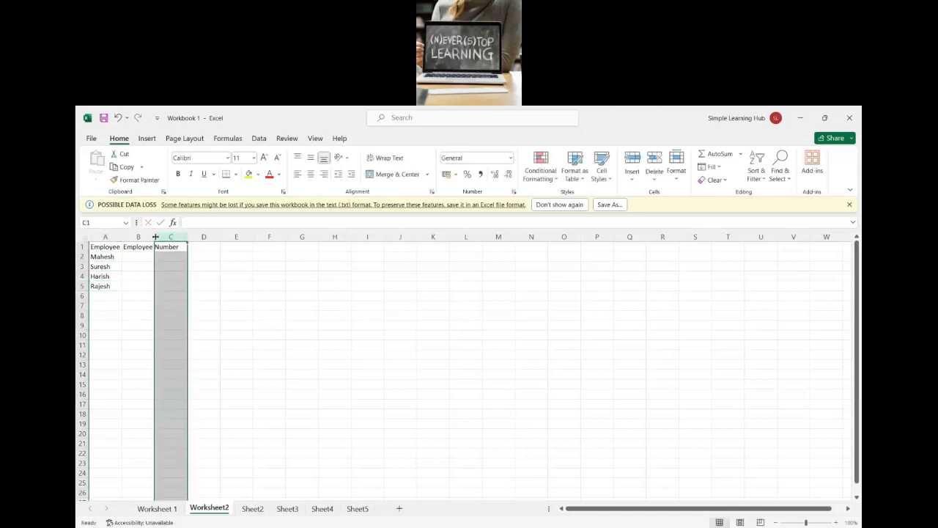
double_click(156, 237)
Step: Copy the first employee's name from cell A2 to cell D2
click(103, 257)
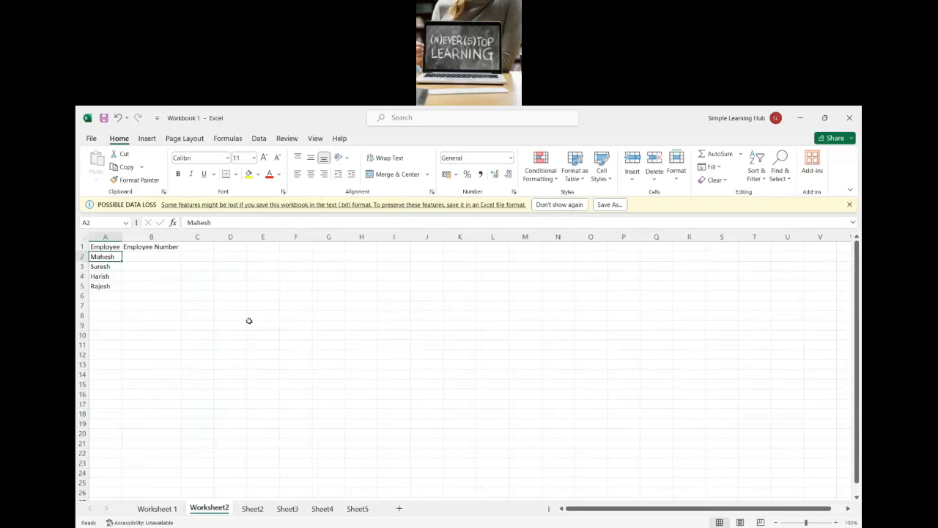
key(ctrl+c)
key(Right)
key(Right)
key(Right)
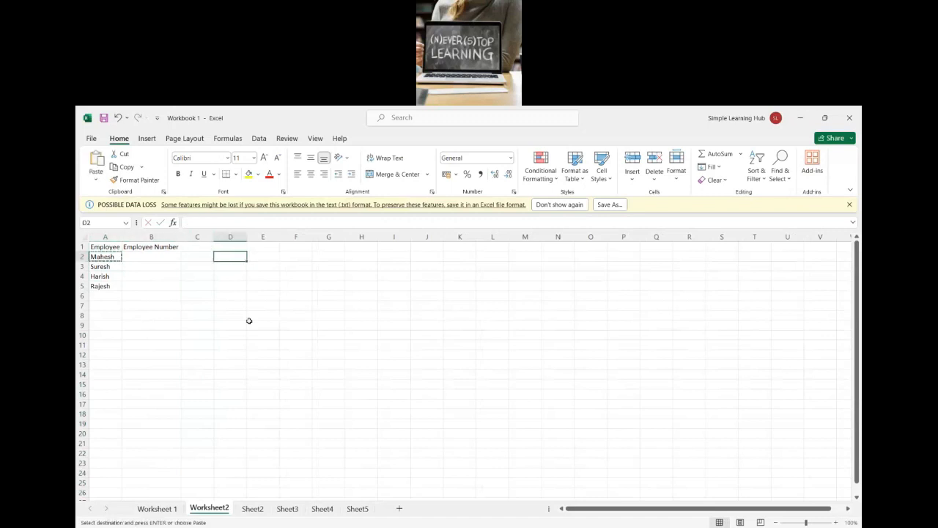
key(ctrl+v)
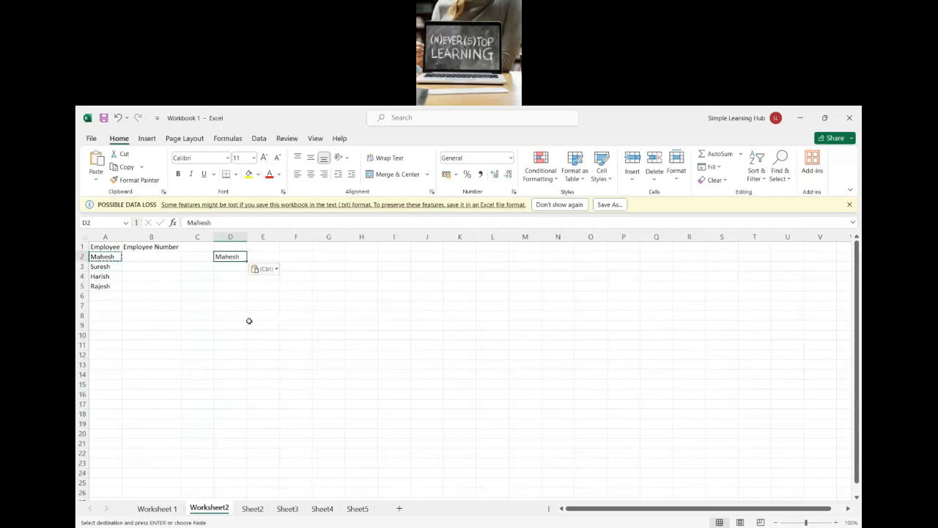
Step: Cut the second employee's name from cell A3 and paste it into cell D3
key(Left)
key(Left)
key(Left)
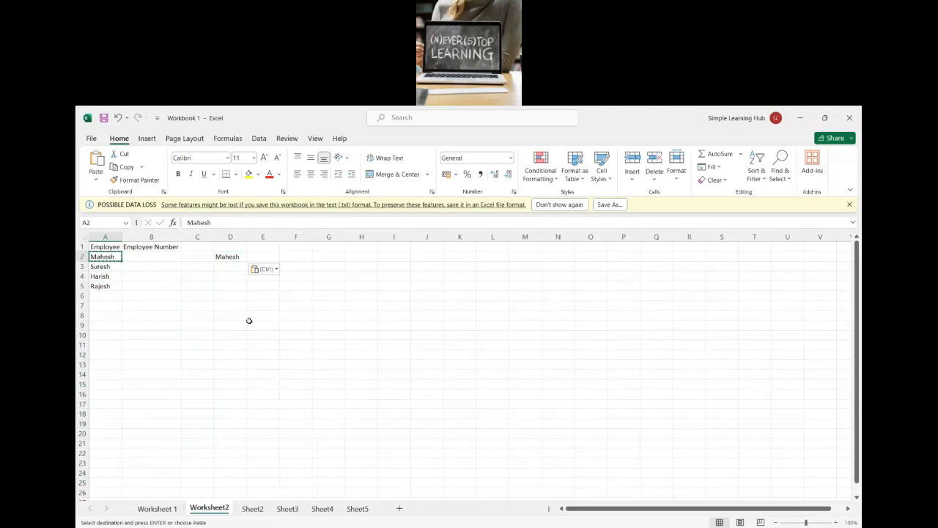
key(Down)
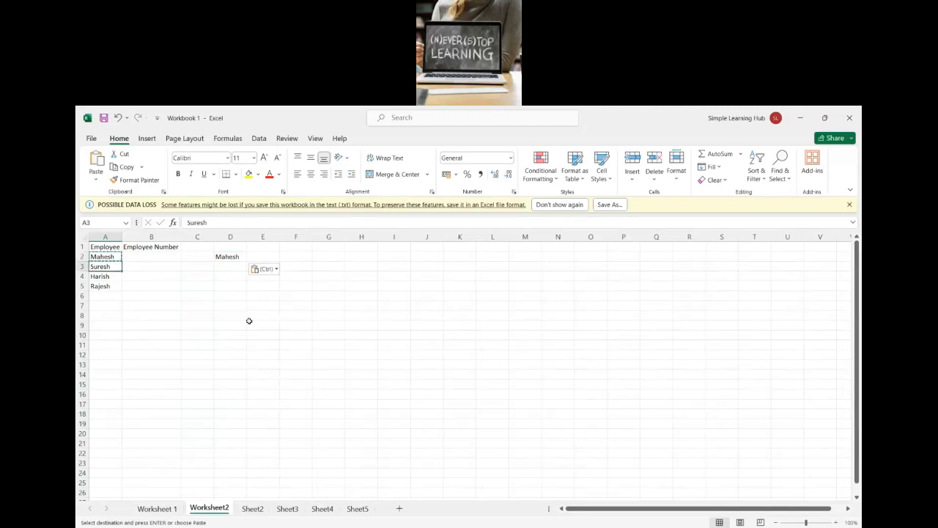
key(ctrl+c)
key(Right)
key(Right)
key(Right)
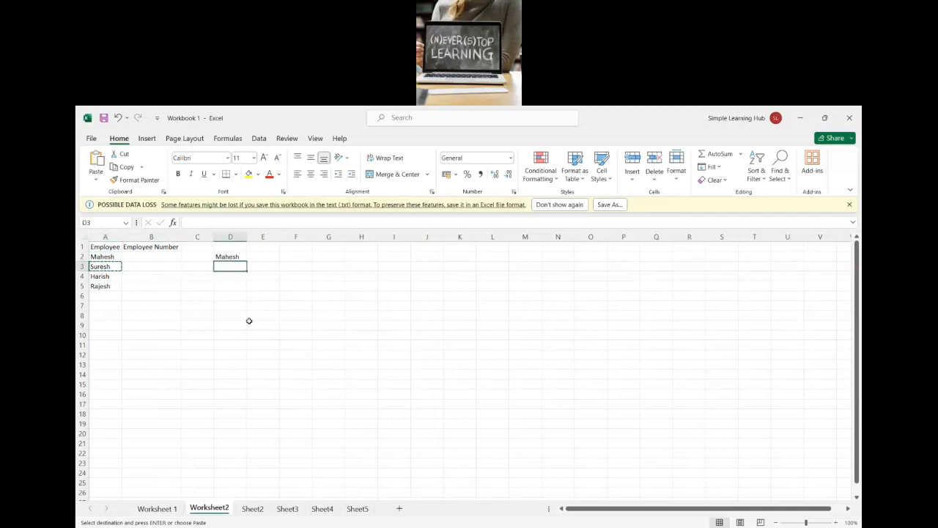
key(ctrl+v)
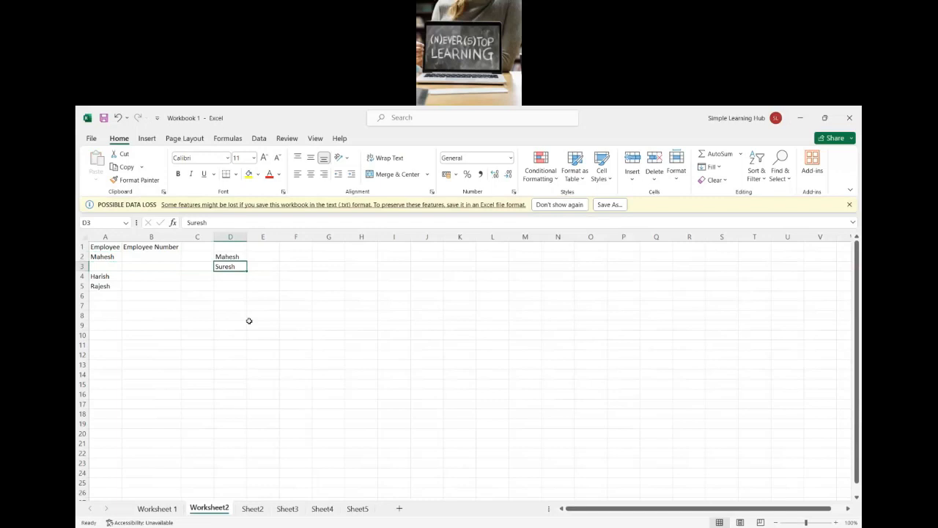
Step: Undo the move of the second employee's name to D3, and redo it
key(ctrl+z)
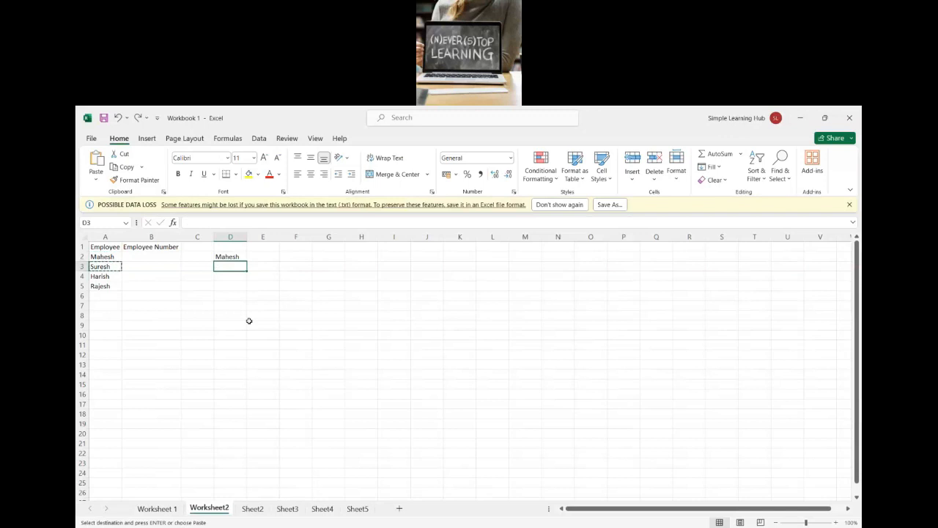
key(ctrl+v)
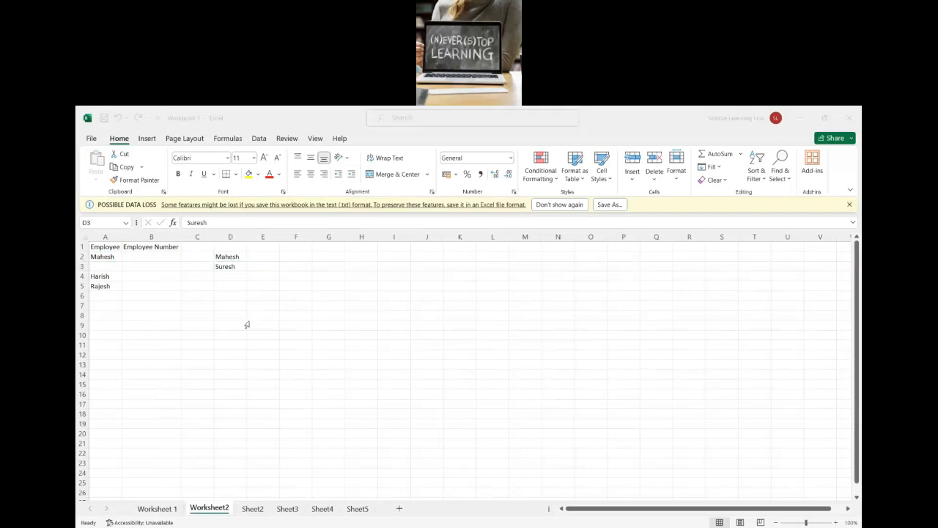
key(Right)
key(Left)
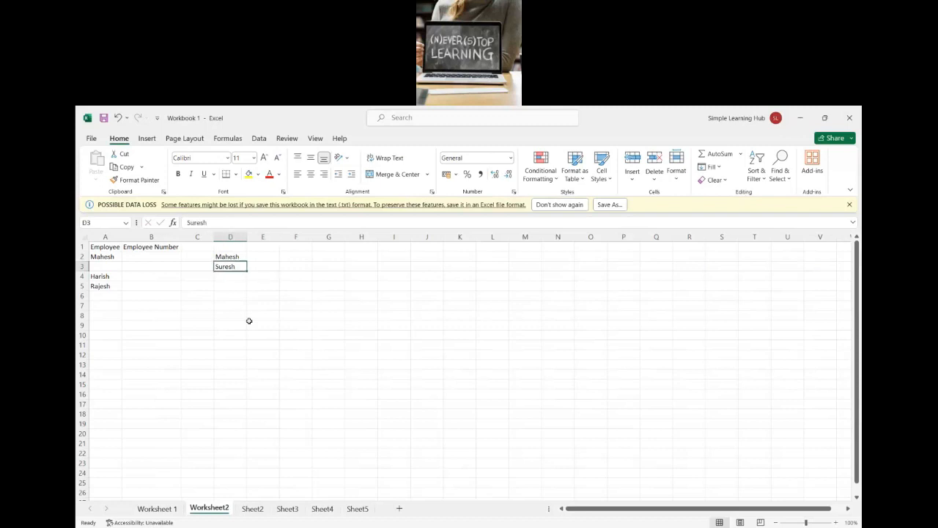
key(ctrl+b)
key(ctrl+i)
key(ctrl+u)
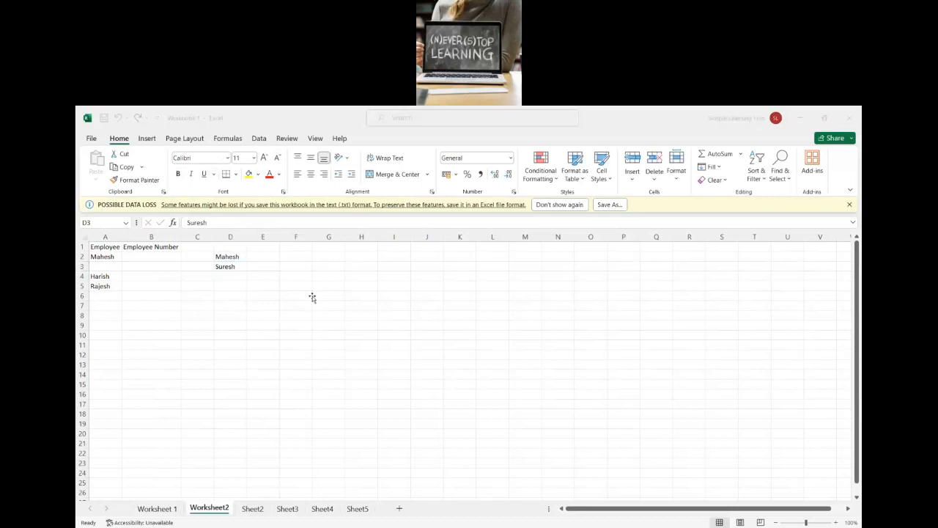
Step: Add filters to header row 1, and remove them again after viewing the Employee Number filter choices
click(85, 247)
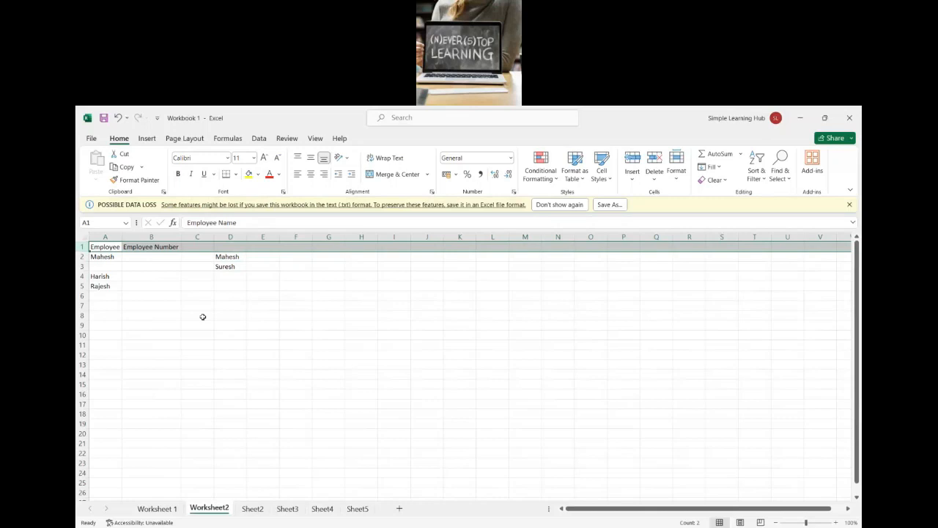
key(ctrl+shift+l)
click(177, 247)
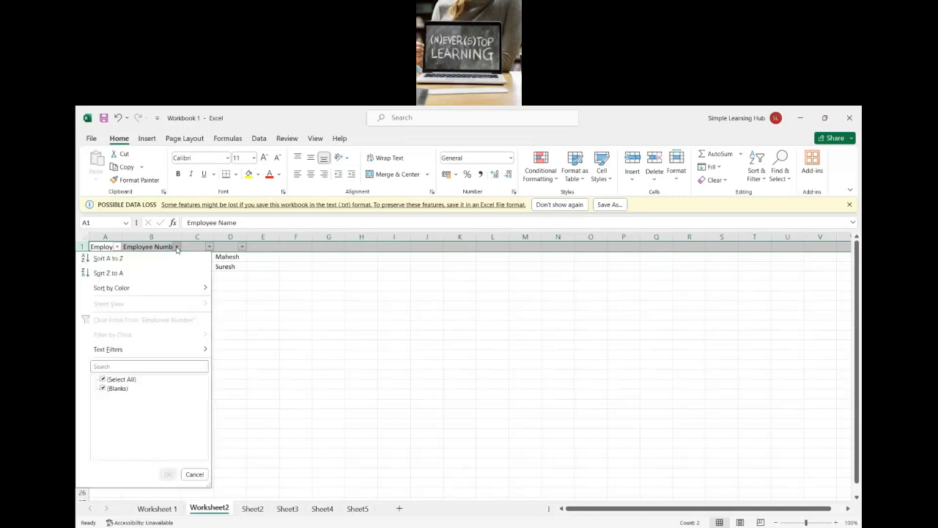
click(83, 247)
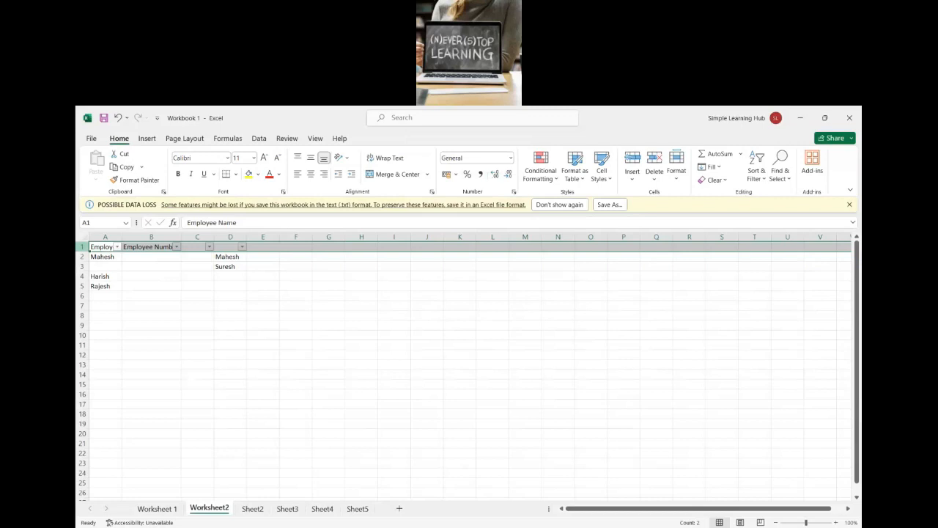
key(ctrl+shift+l)
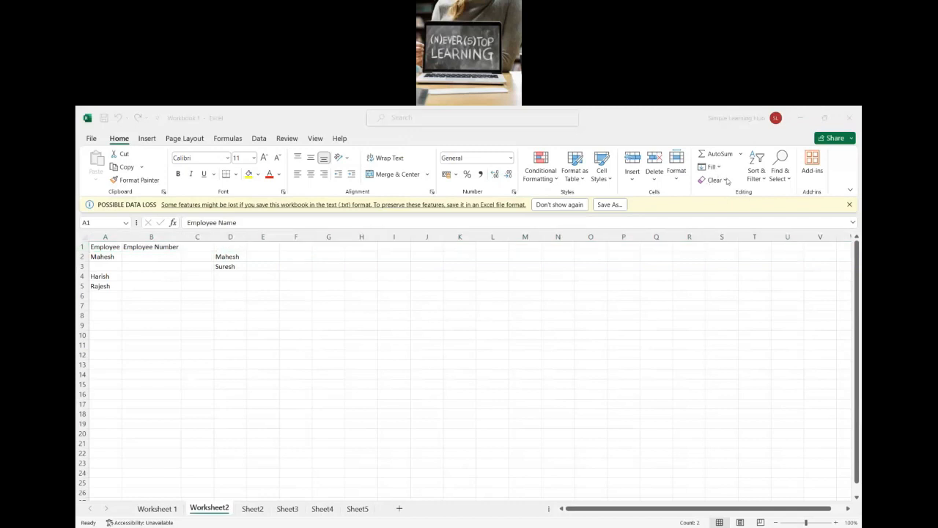
Step: Apply Filter to header row 1 with the Sort & Filter command
click(760, 182)
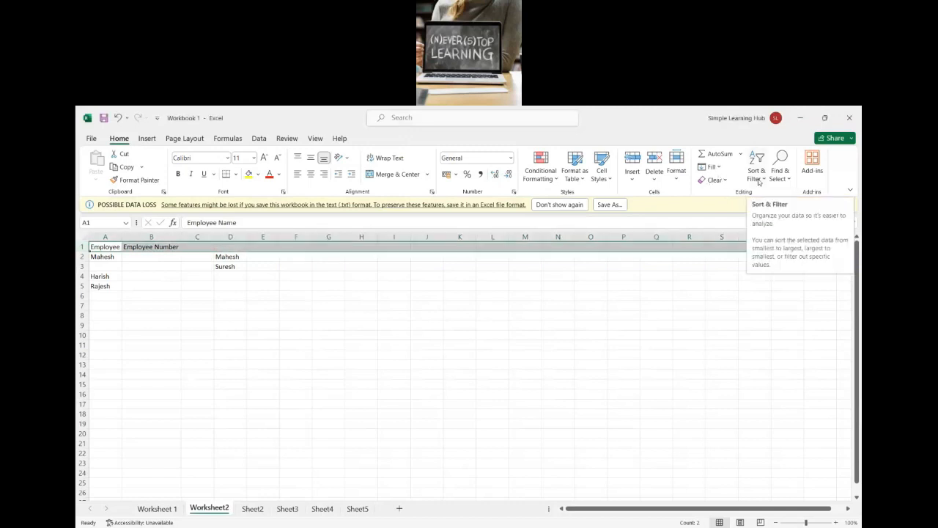
click(759, 180)
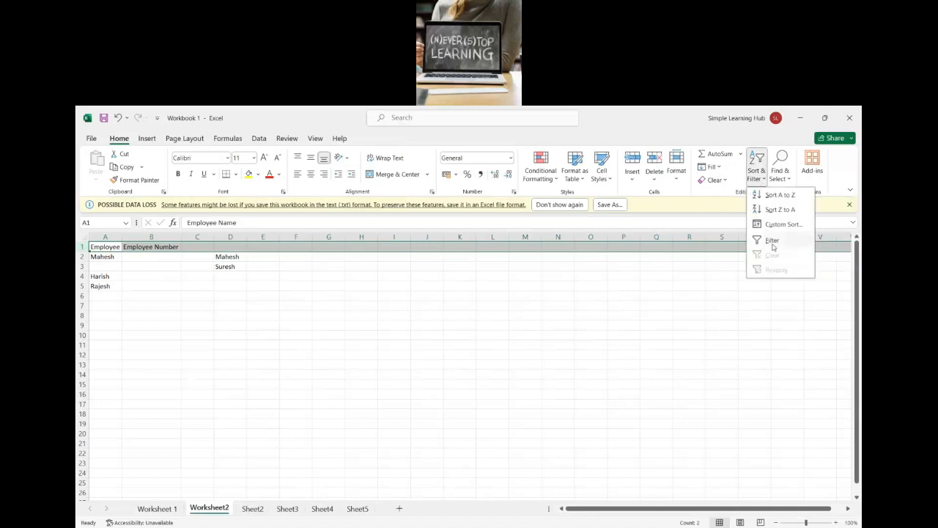
click(773, 243)
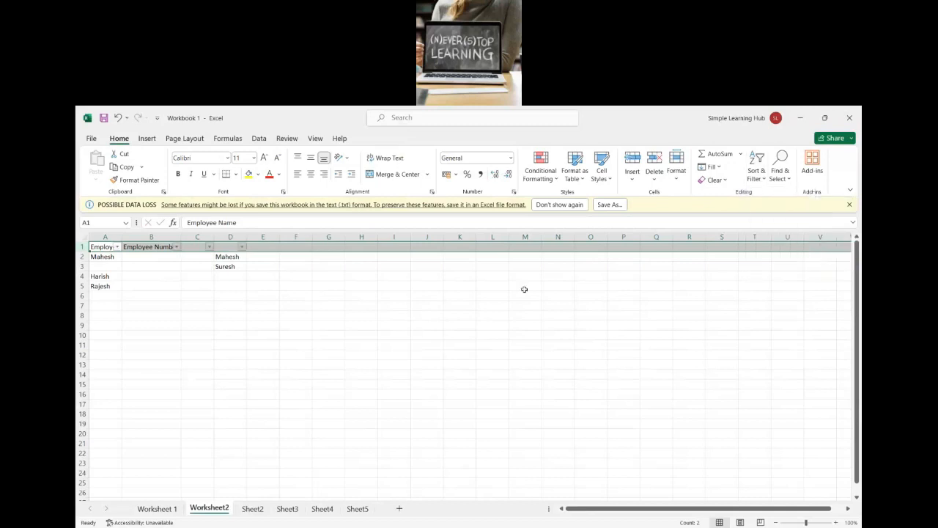
click(294, 326)
Step: Cut the second employee's name from cell D3 and paste it back into the empty cell A3
click(227, 268)
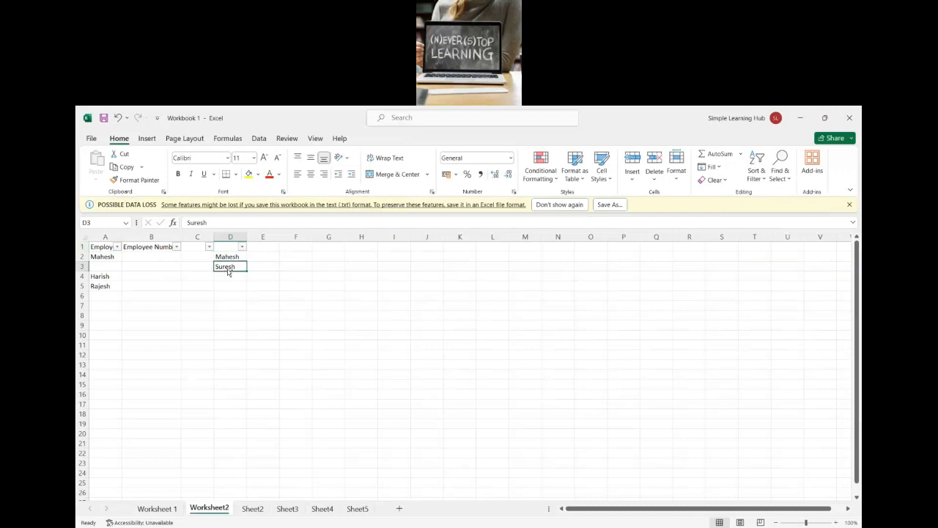
key(ctrl+c)
key(Left)
key(Left)
key(Left)
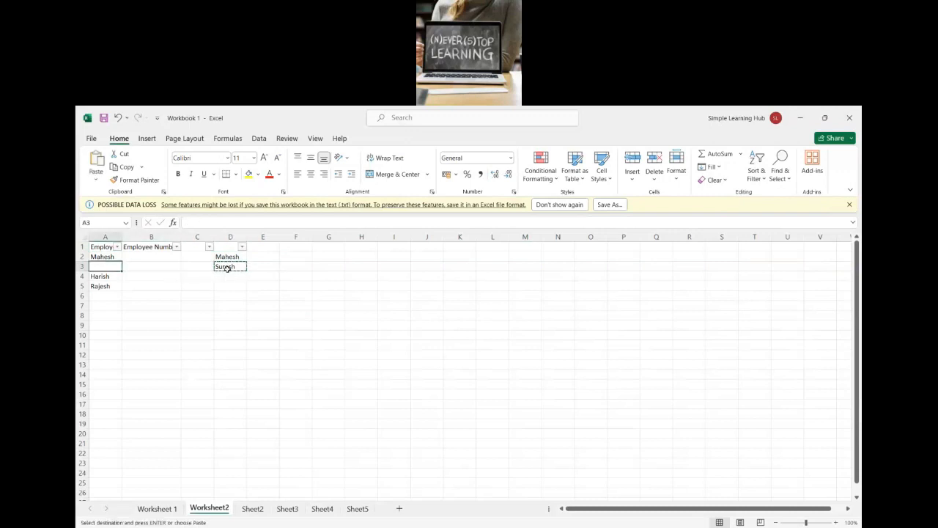
key(ctrl+v)
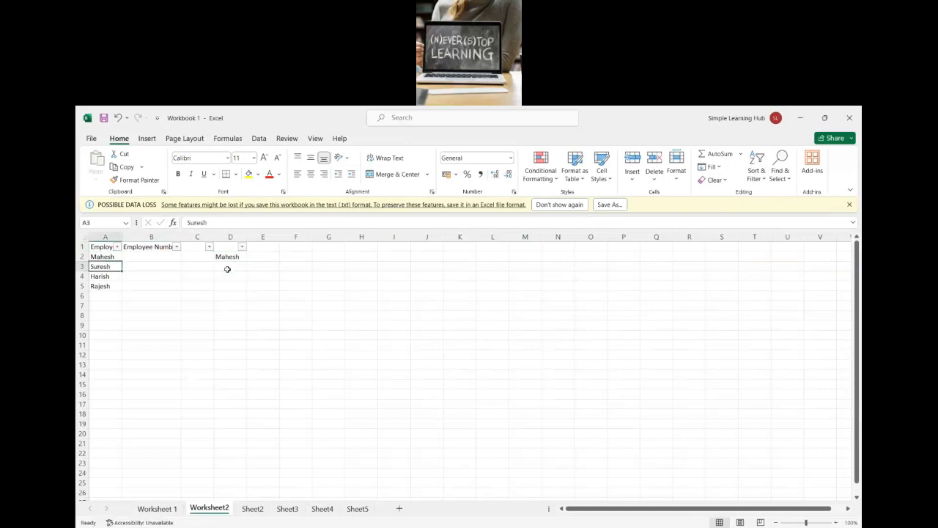
Step: Turn off the filters on header row 1
click(81, 247)
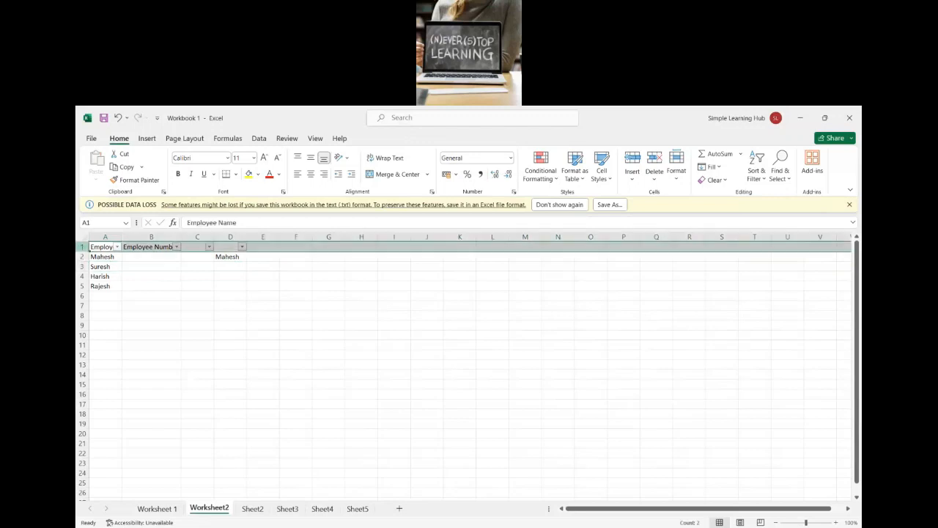
key(ctrl+shift+l)
key(alt+Tab)
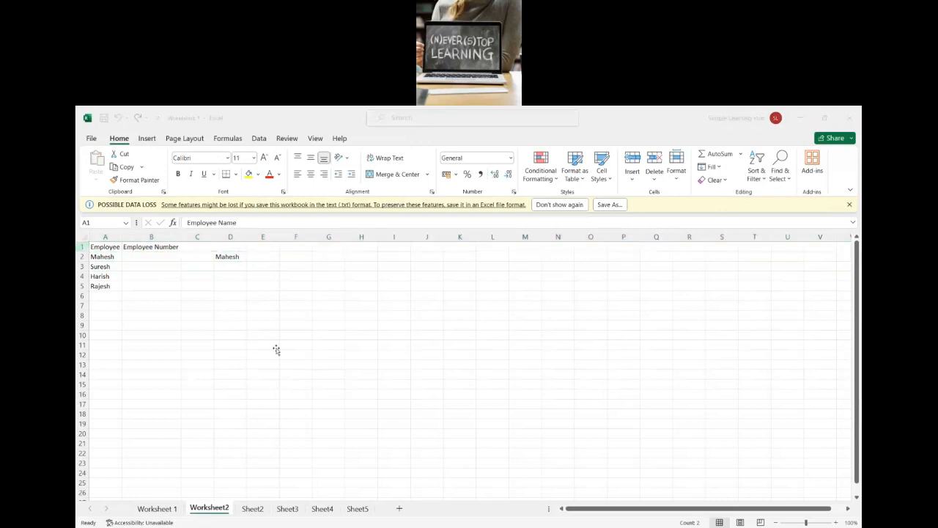
key(alt+Tab)
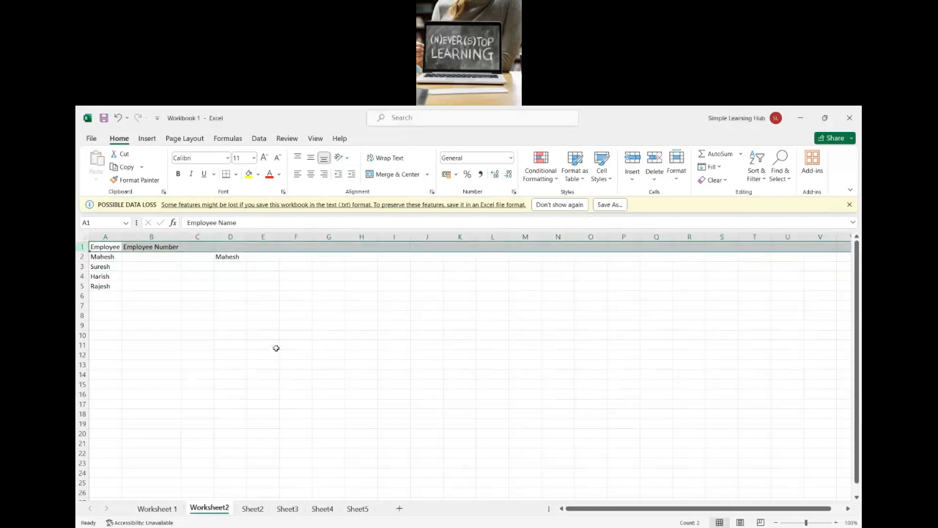
key(alt+Tab)
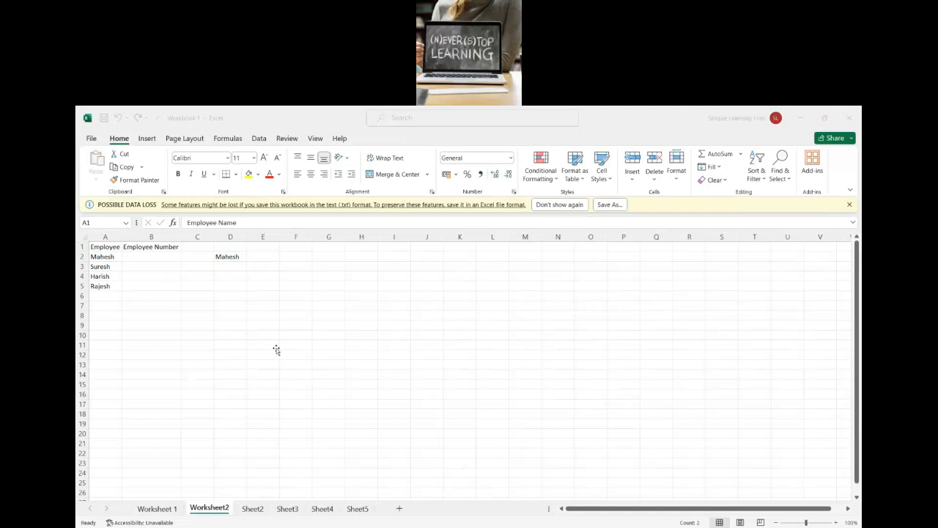
key(alt+Tab)
Step: Center-align the contents of column A on Worksheet2
click(117, 258)
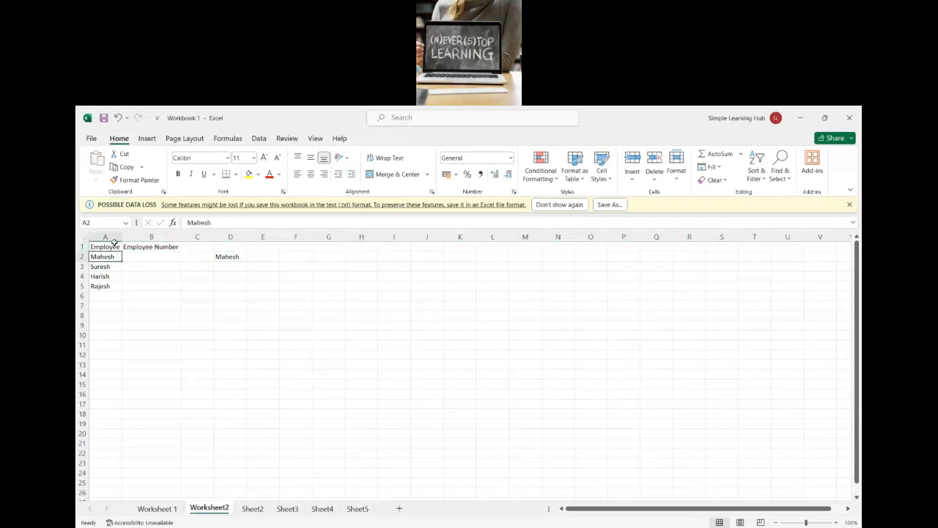
click(114, 239)
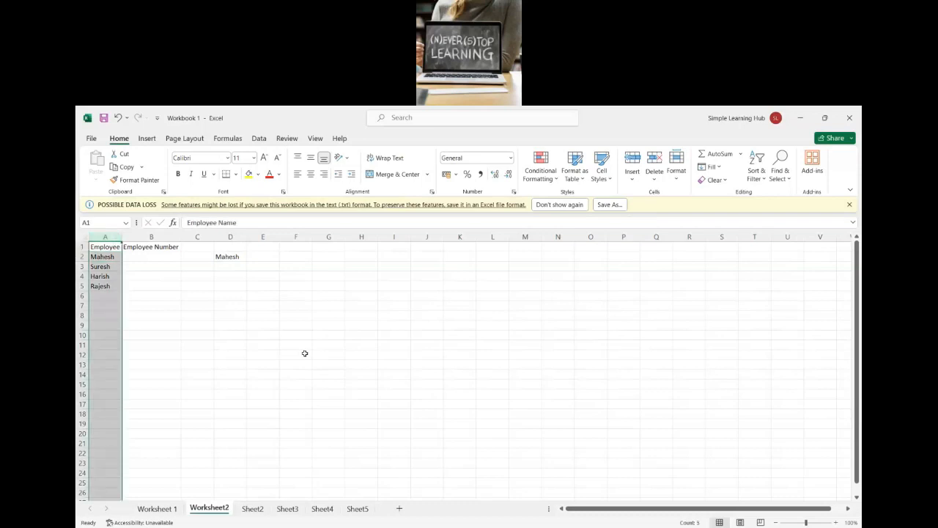
key(alt+Tab)
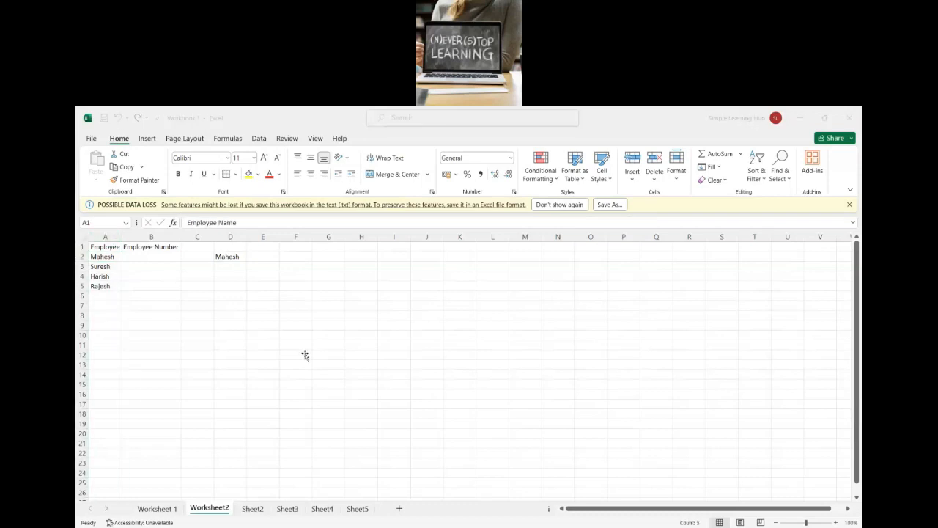
click(305, 354)
key(alt+h)
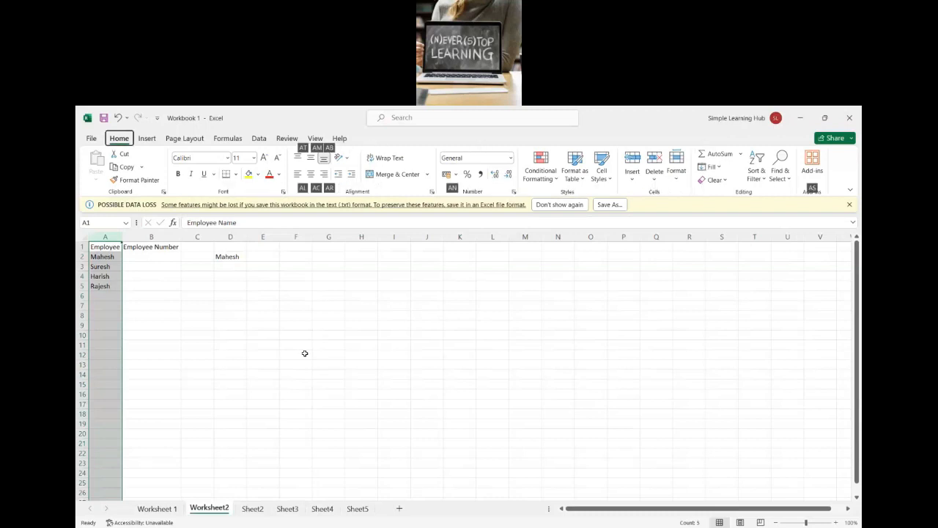
key(a)
key(c)
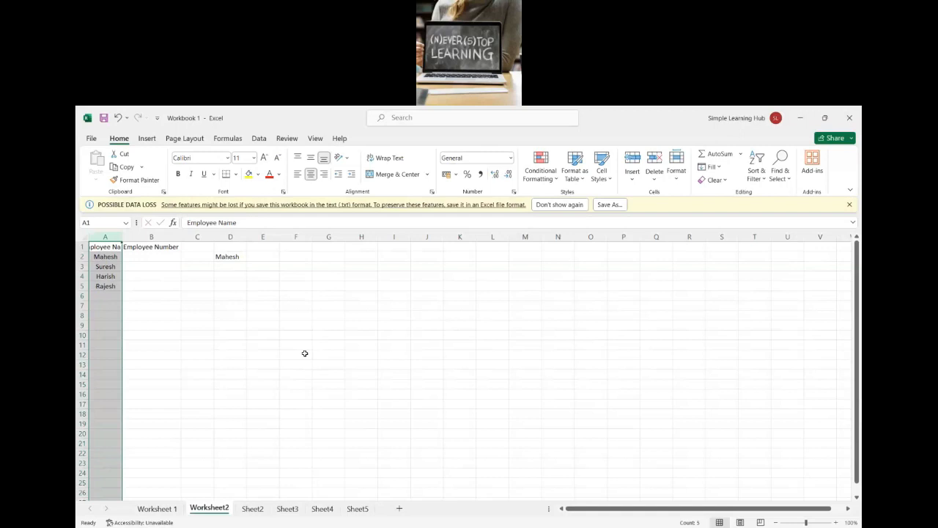
key(alt+Tab)
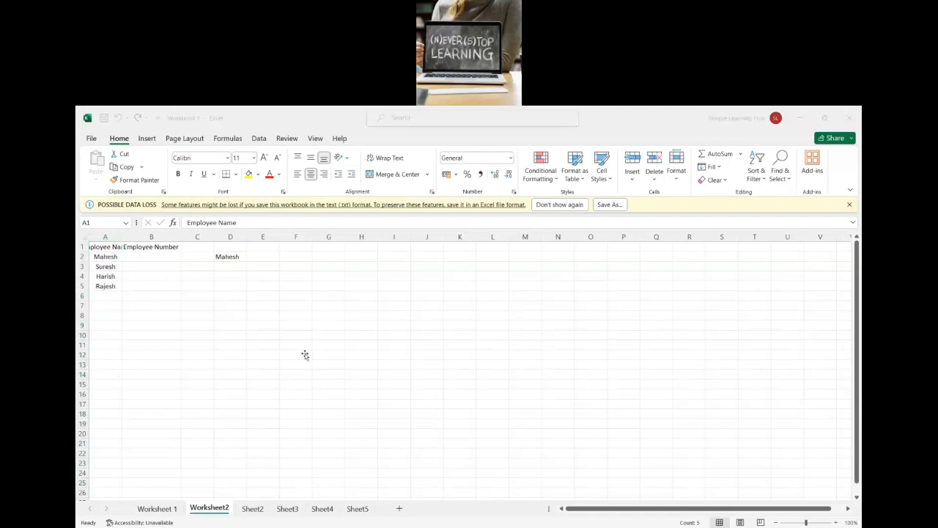
key(alt+Tab)
key(alt)
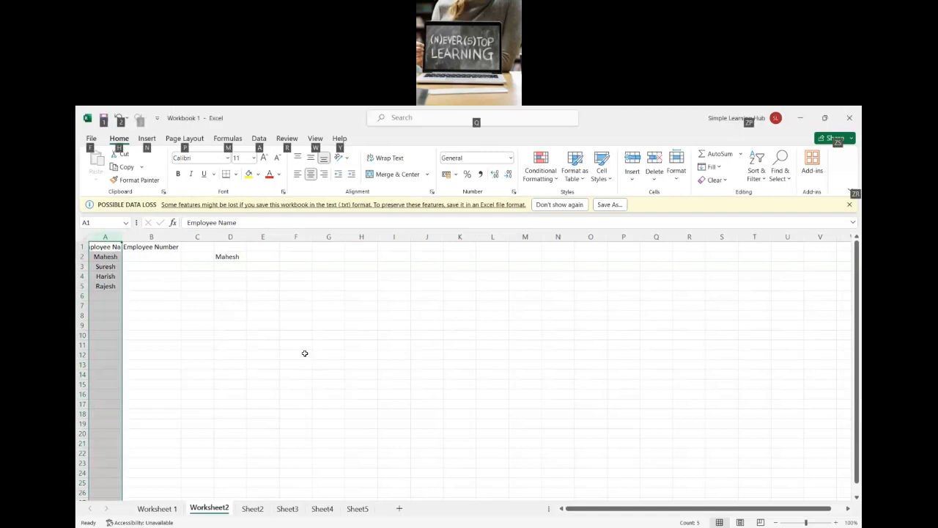
key(a)
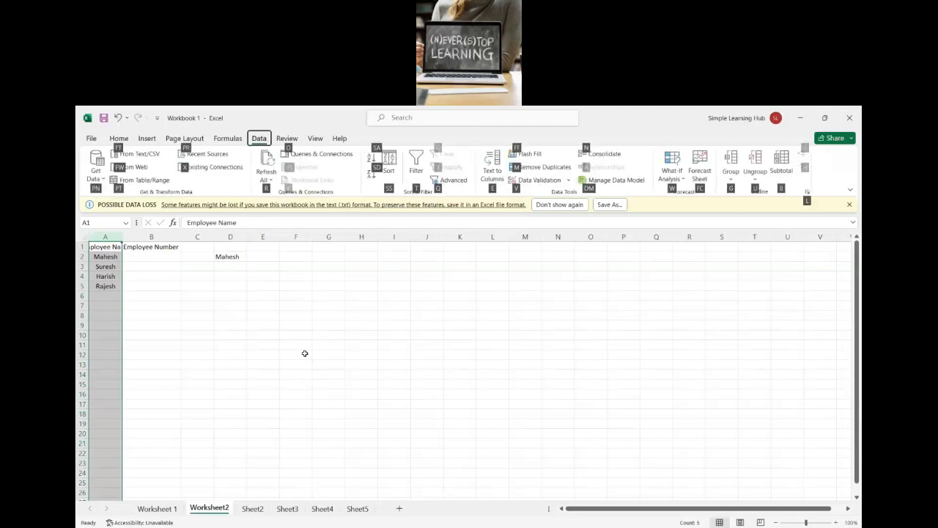
key(Escape)
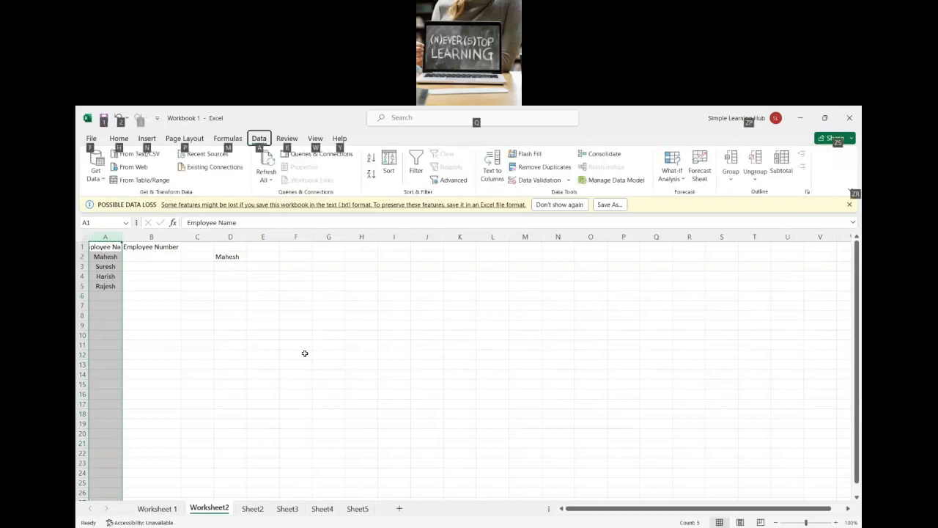
key(Escape)
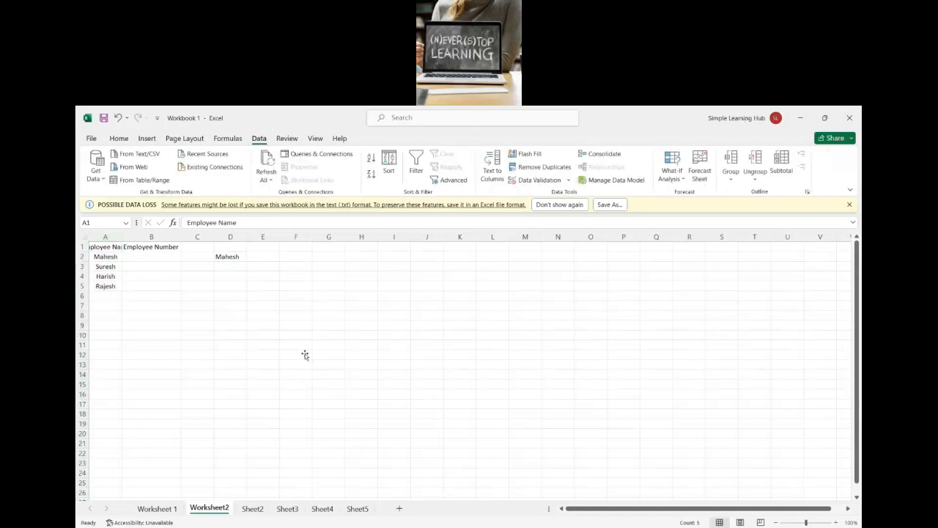
click(305, 355)
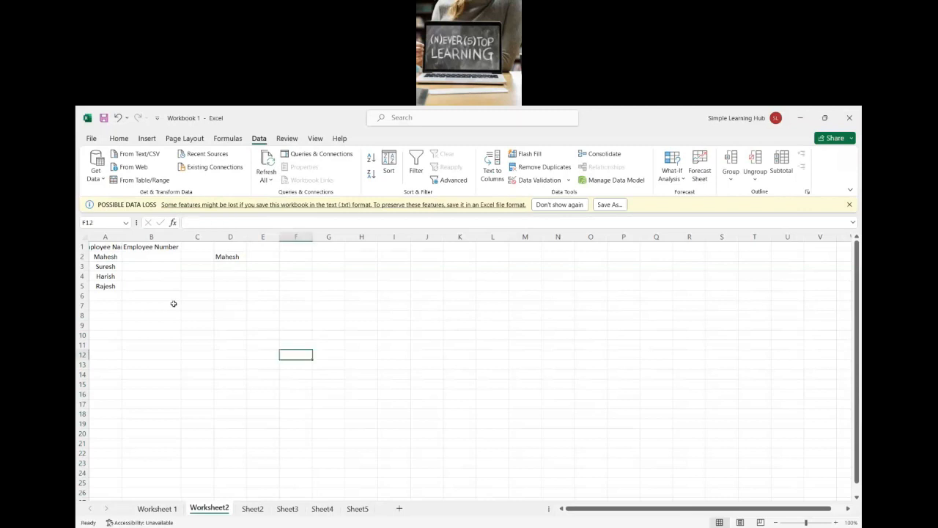
Step: Left-align the contents of column A, and switch them to right alignment
click(117, 236)
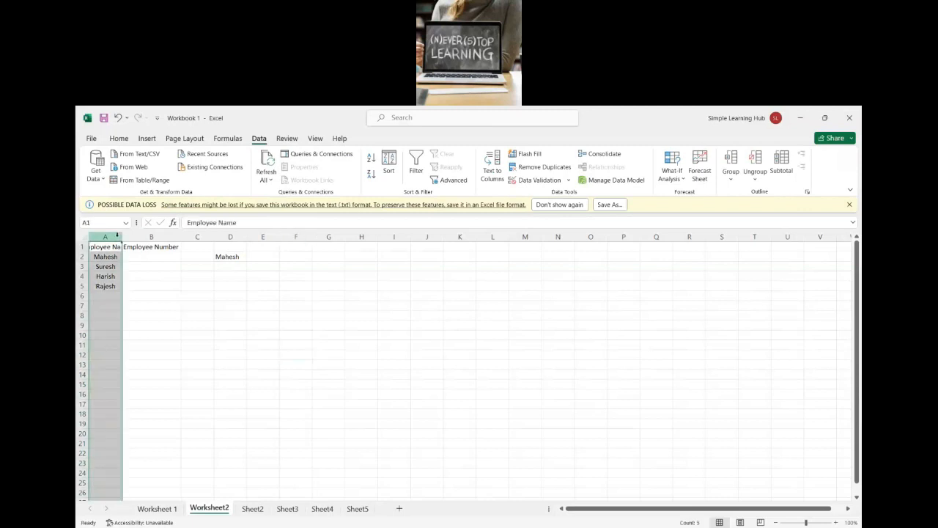
key(alt+h)
key(a)
key(l)
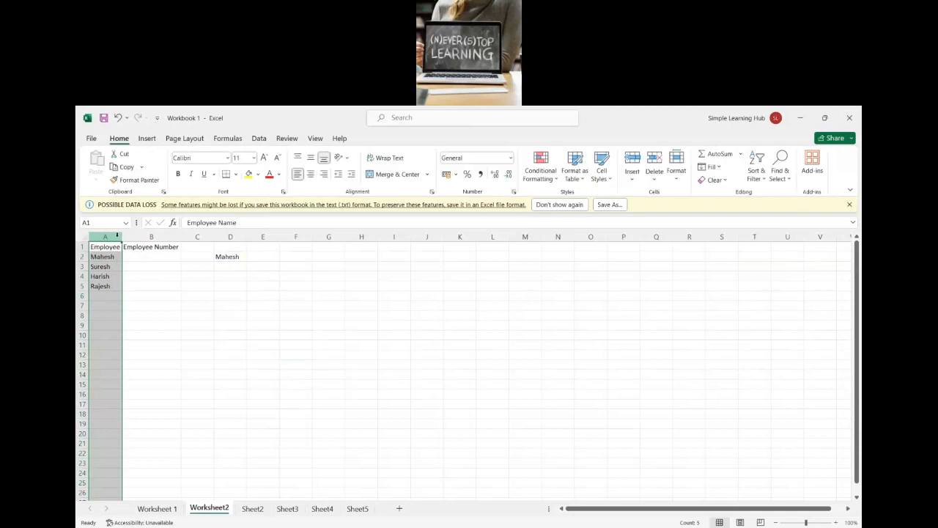
key(alt+h)
key(a)
key(r)
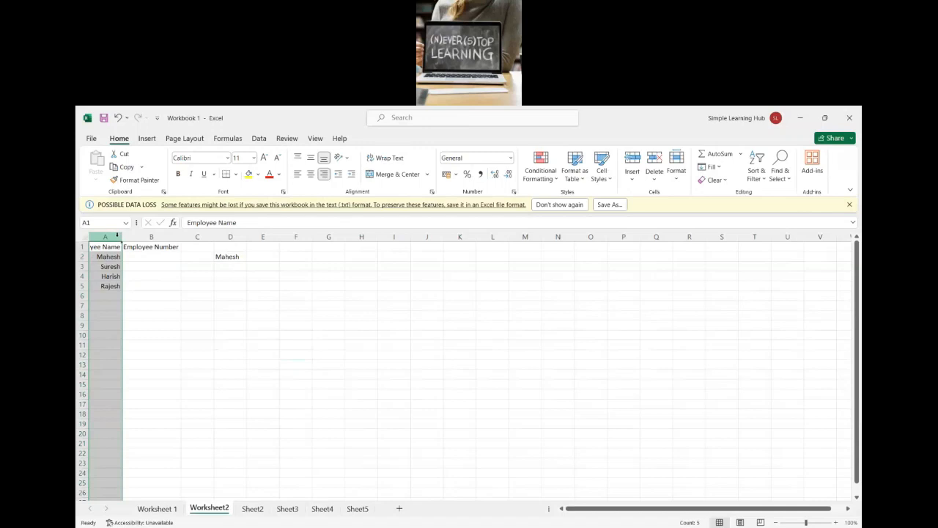
Step: Change the alignment of column A from right to center
key(alt+h)
key(a)
key(c)
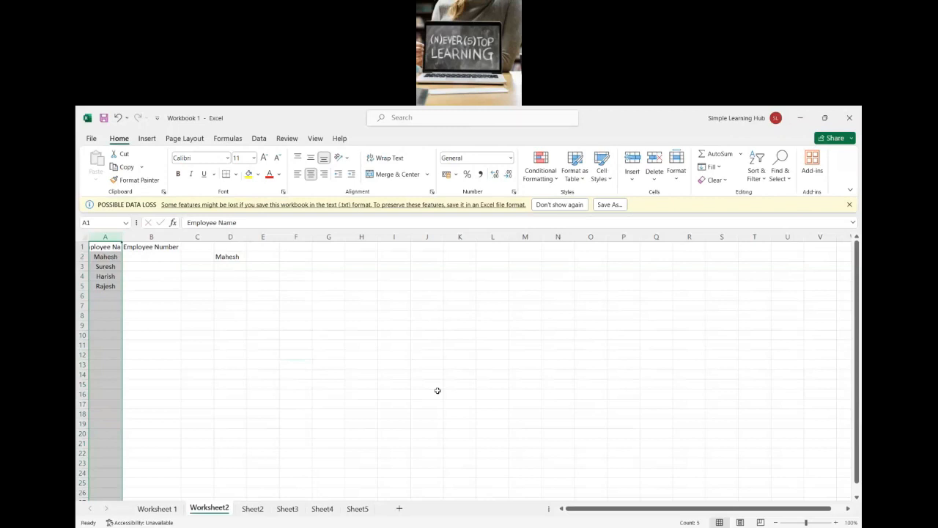
key(alt+Tab)
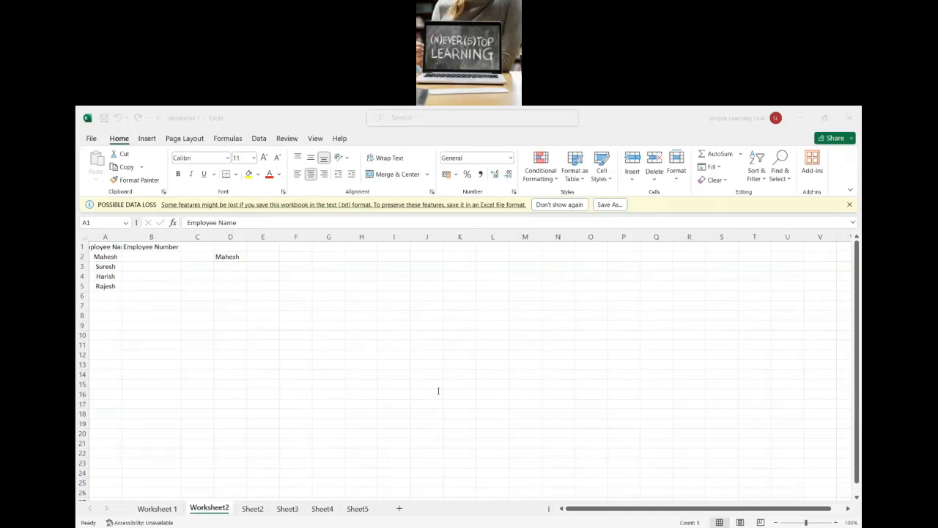
key(alt+Tab)
Step: View the fill color choices for the first employee's name in cell A2 without applying one
click(106, 258)
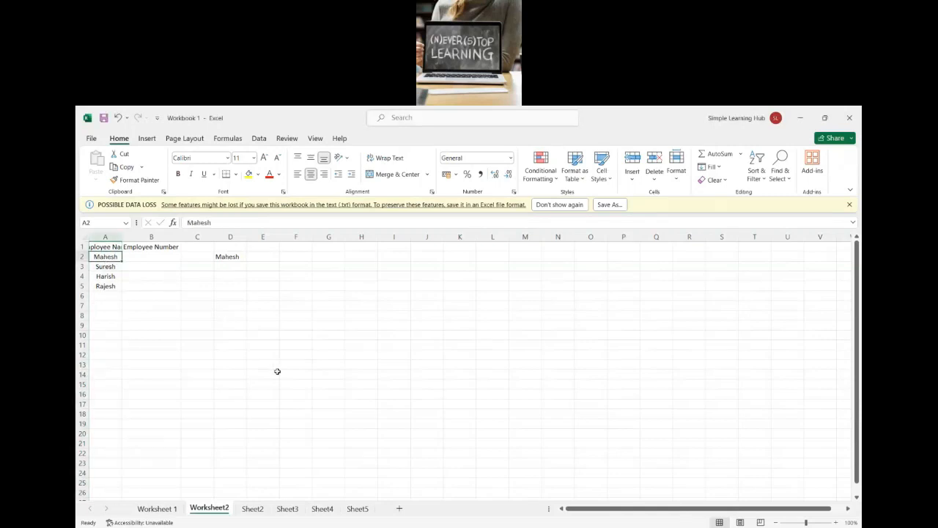
key(alt+Tab)
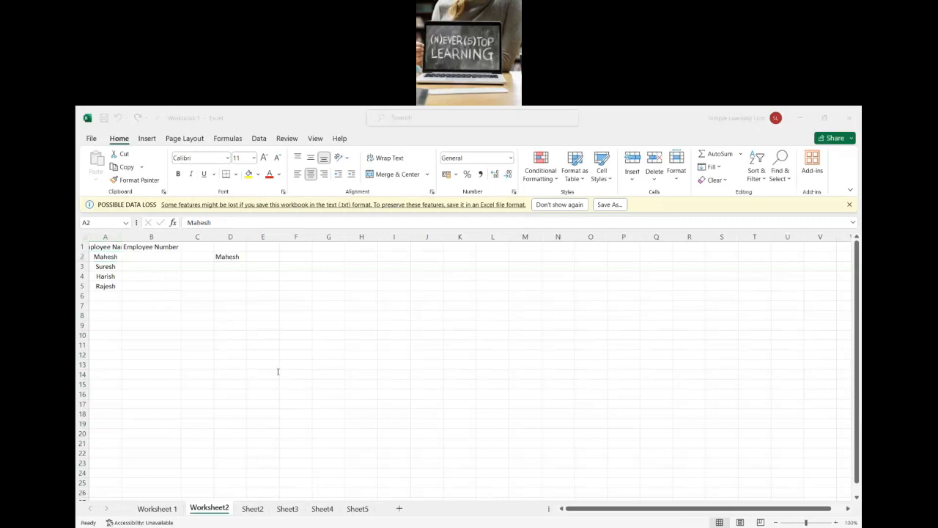
key(alt+Tab)
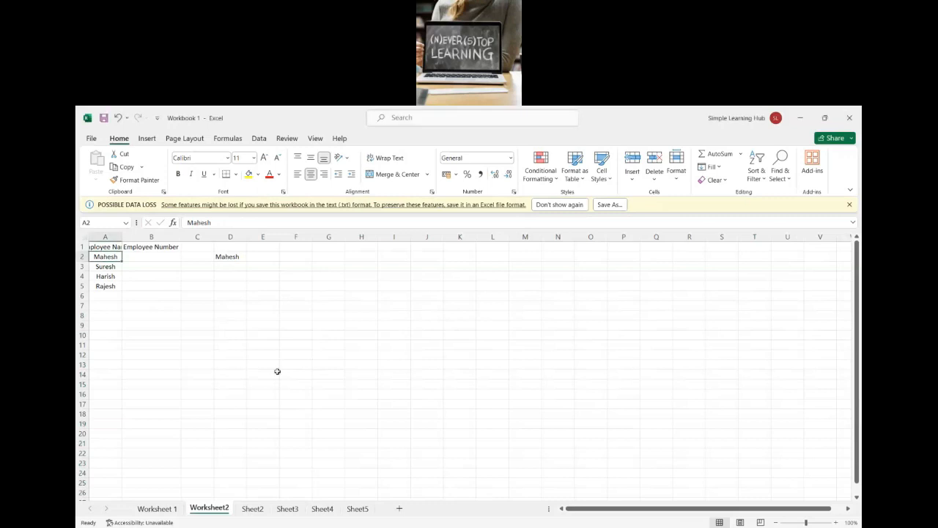
key(alt+Tab)
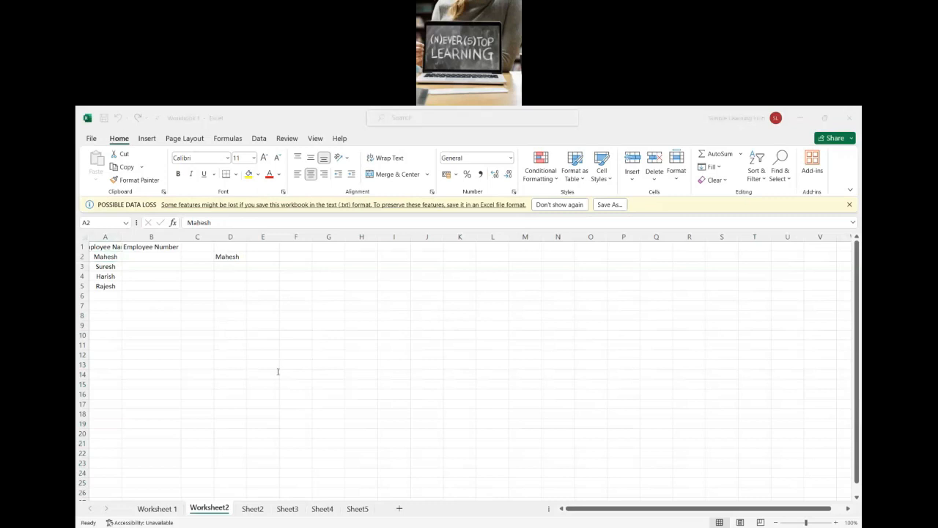
key(alt+Tab)
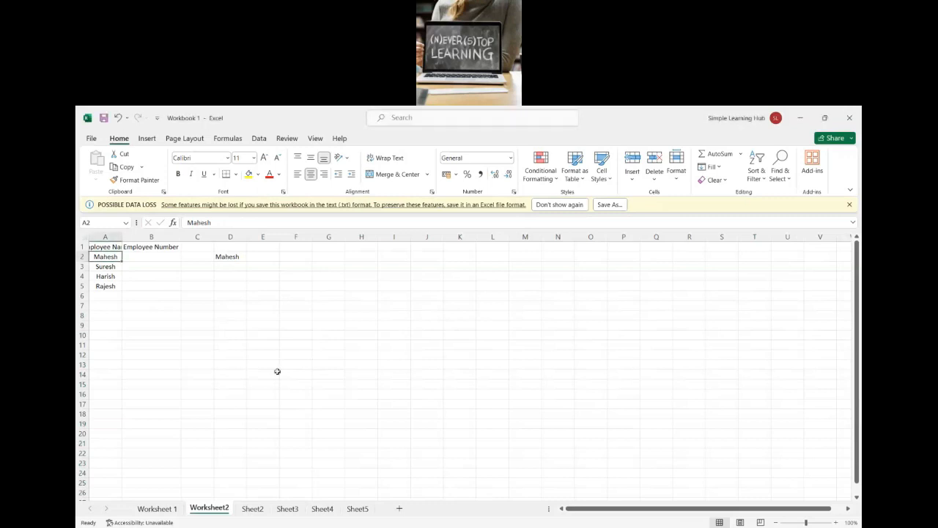
key(alt+h)
key(h)
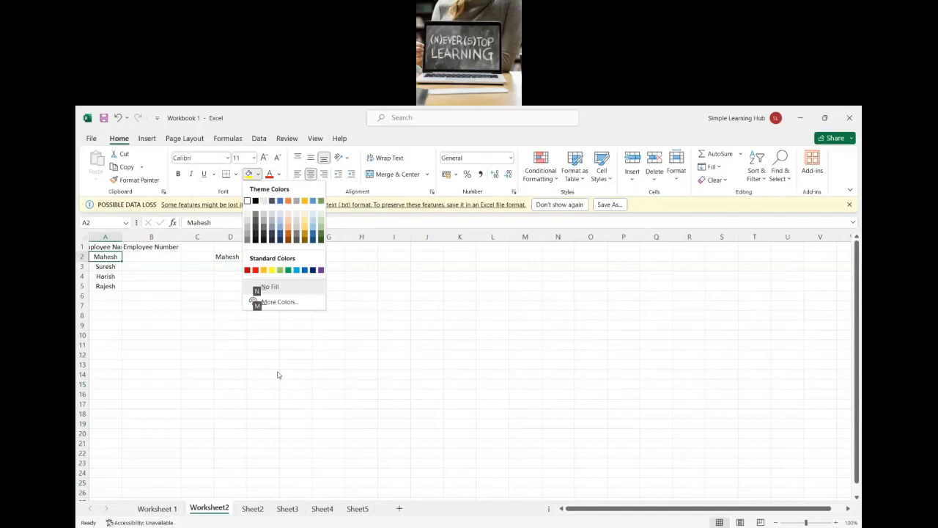
key(Escape)
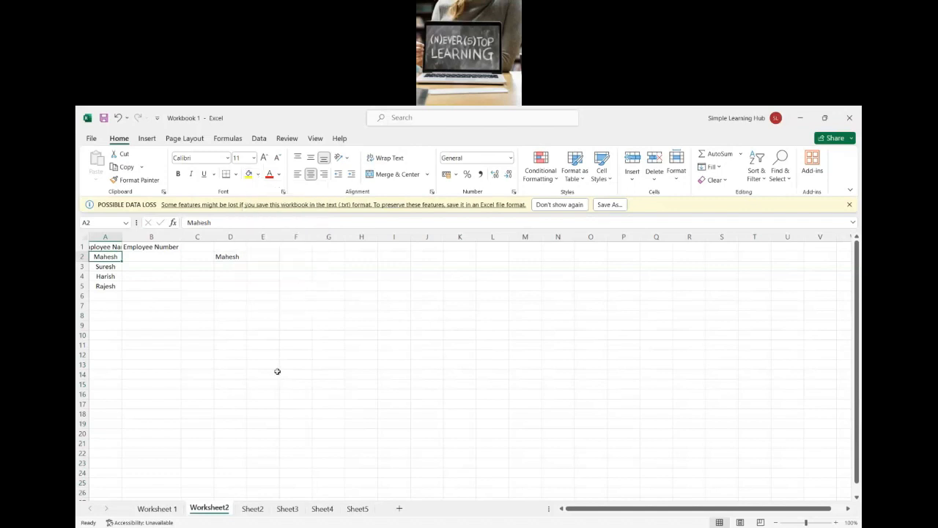
Step: View the border choices for cell A2 without applying one
key(alt+Tab)
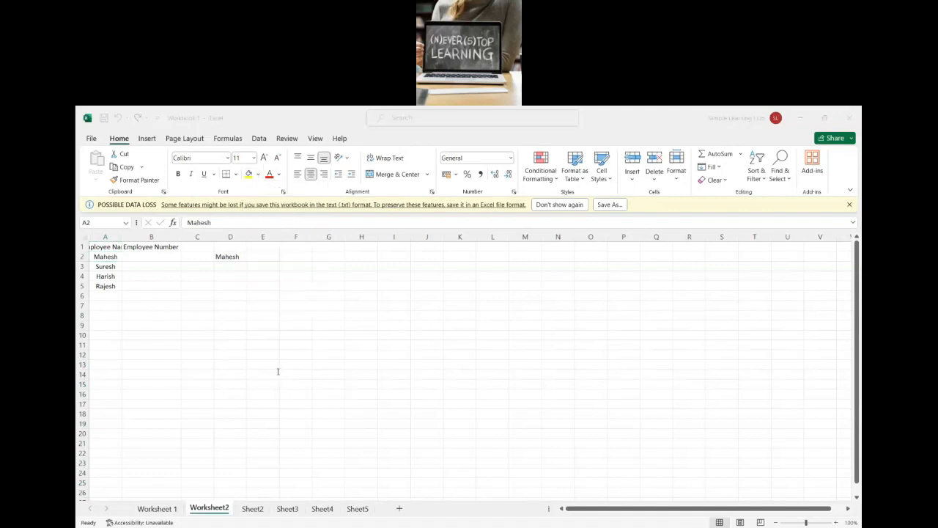
key(alt+Tab)
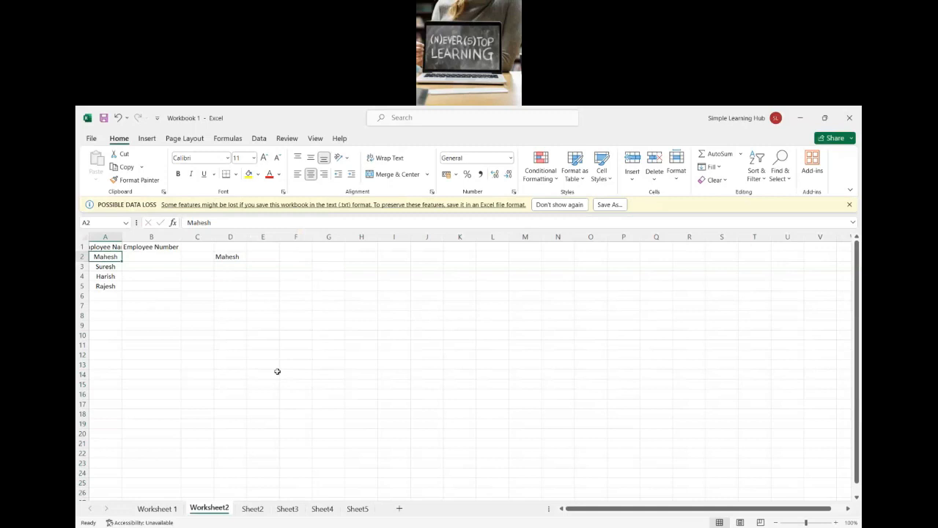
key(alt+h)
key(b)
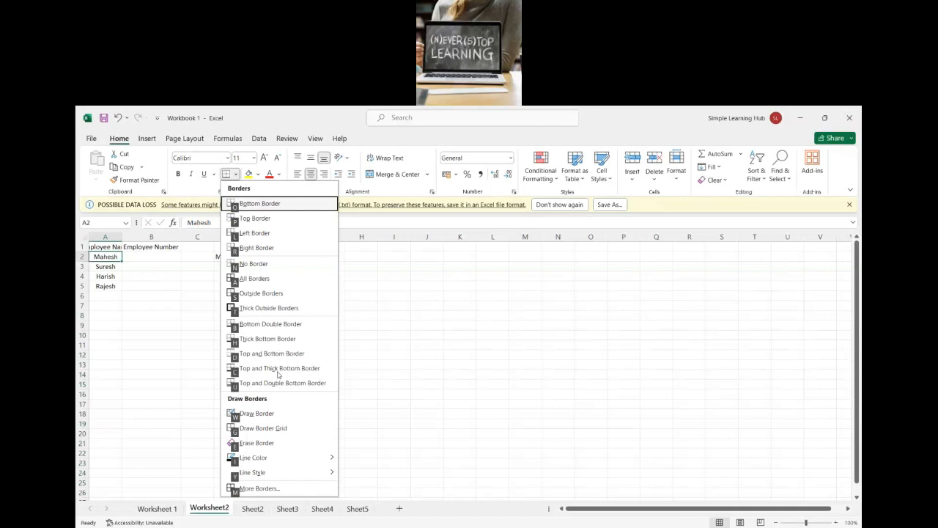
key(alt+Tab)
key(alt+Tab)
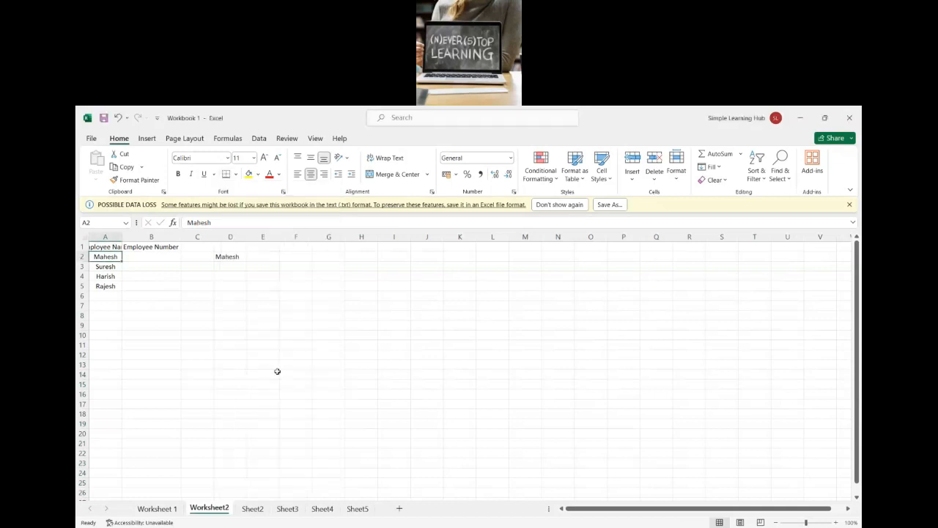
Step: Move the active cell along row 2 from A2 through D2 to I2
key(Right)
key(Right)
key(Right)
key(Right)
key(Right)
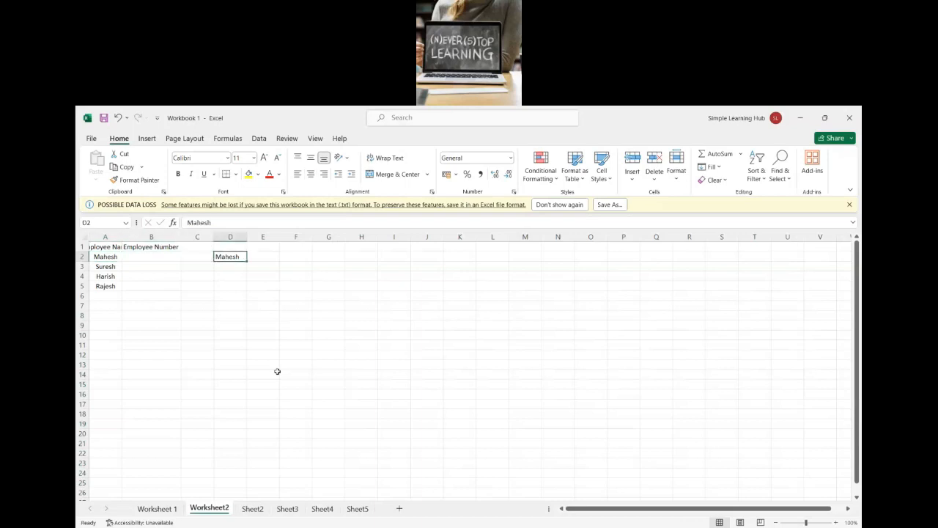
key(Right)
key(Right)
key(Right)
key(alt+Tab)
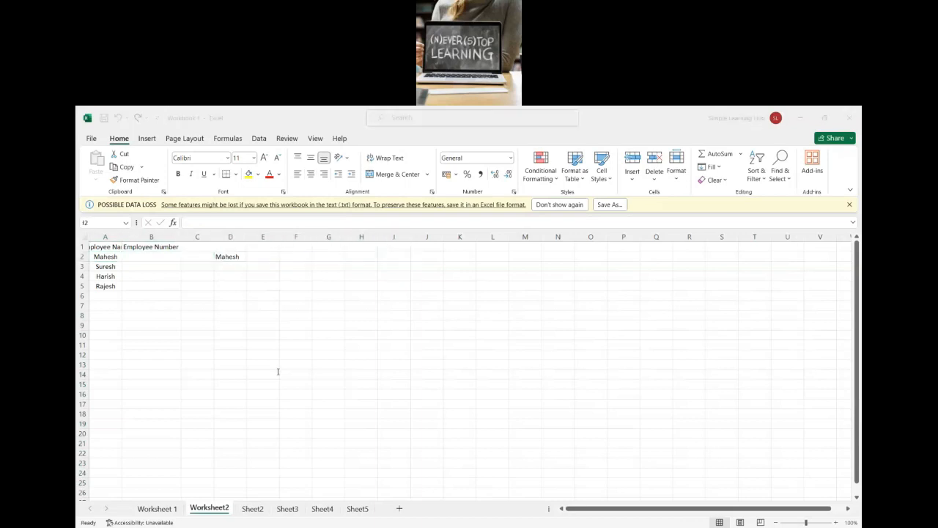
key(alt+Tab)
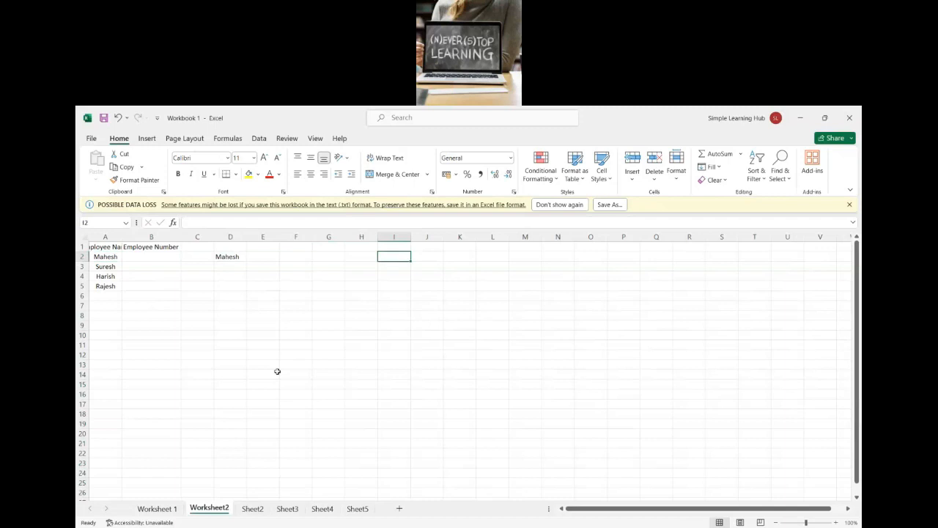
key(alt+Tab)
key(alt+Tab)
Step: Move the active cell back along row 2 to A2, and practice moving forward to G2 and back again
key(Left)
key(Left)
key(Left)
key(Left)
key(Left)
key(Left)
key(Left)
key(Left)
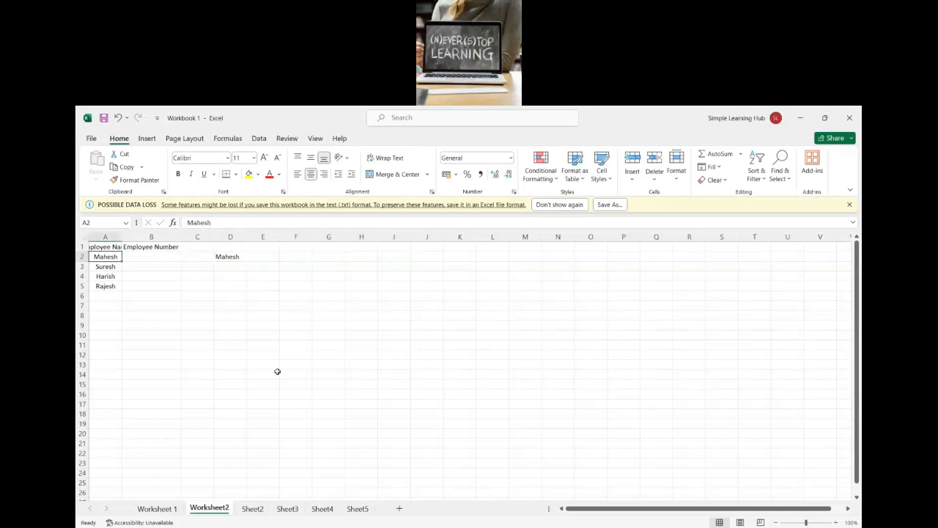
key(Right)
key(Right)
key(Right)
key(Right)
key(Right)
key(Right)
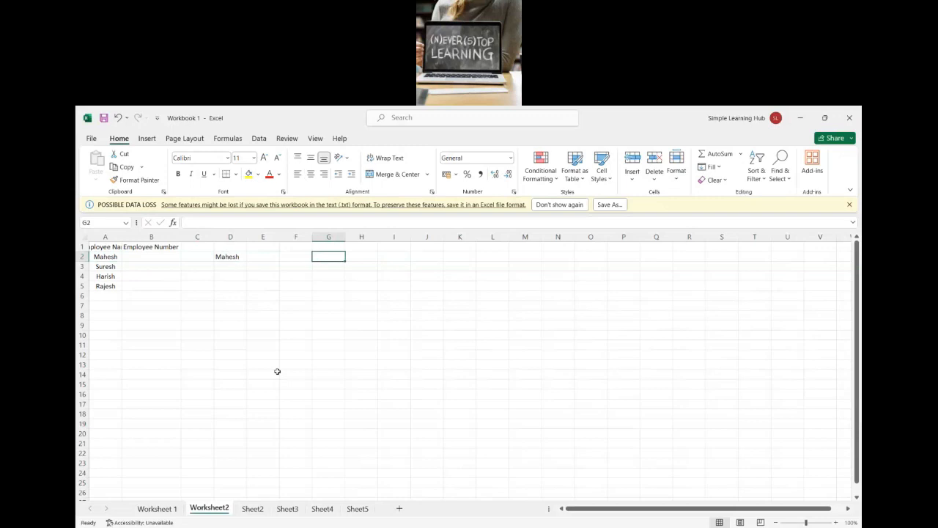
key(Left)
key(Left)
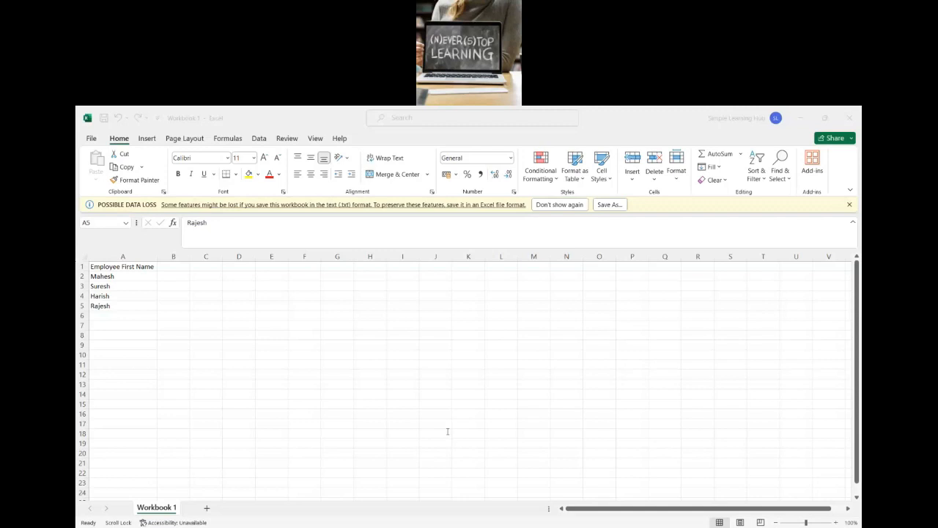
Step: Select the empty cell B12 on the Workbook 1 worksheet
key(alt+Tab)
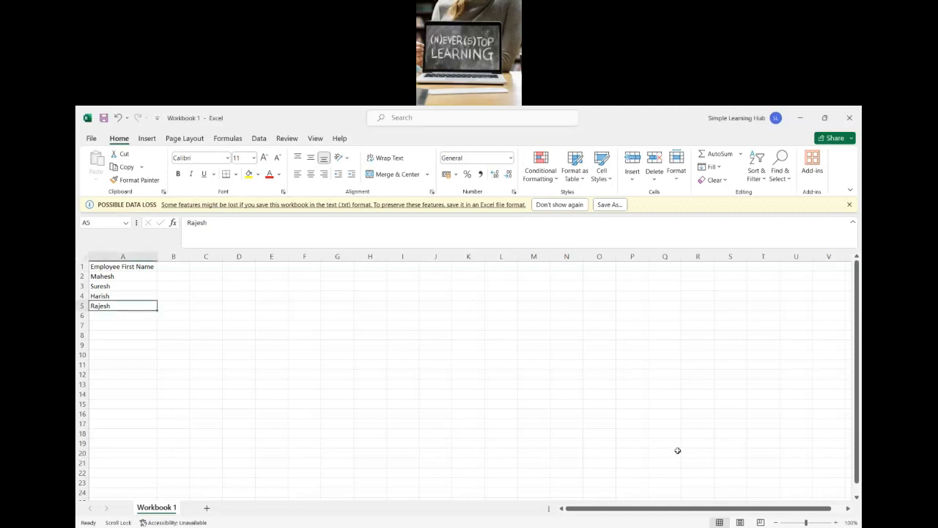
click(173, 375)
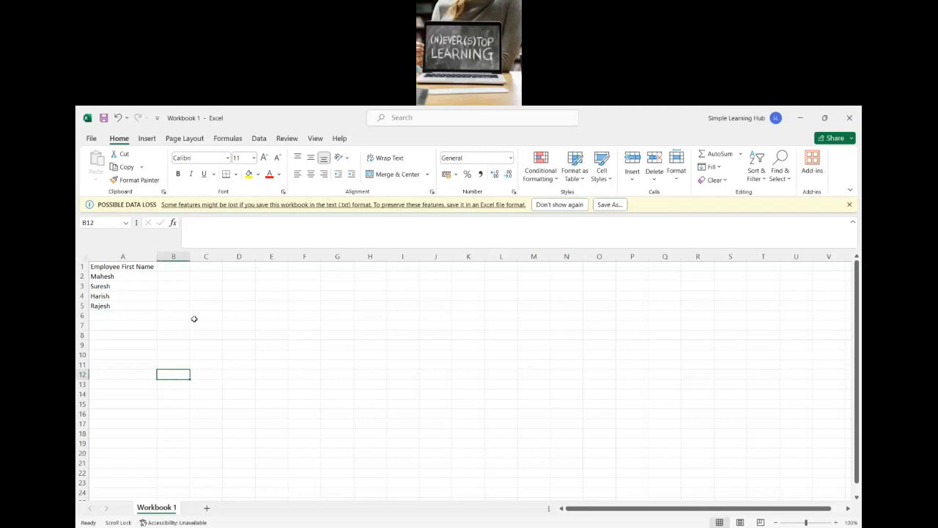
Step: Copy the Employee First Name heading from A1 into B1
drag(123, 268, 126, 306)
click(124, 332)
click(168, 268)
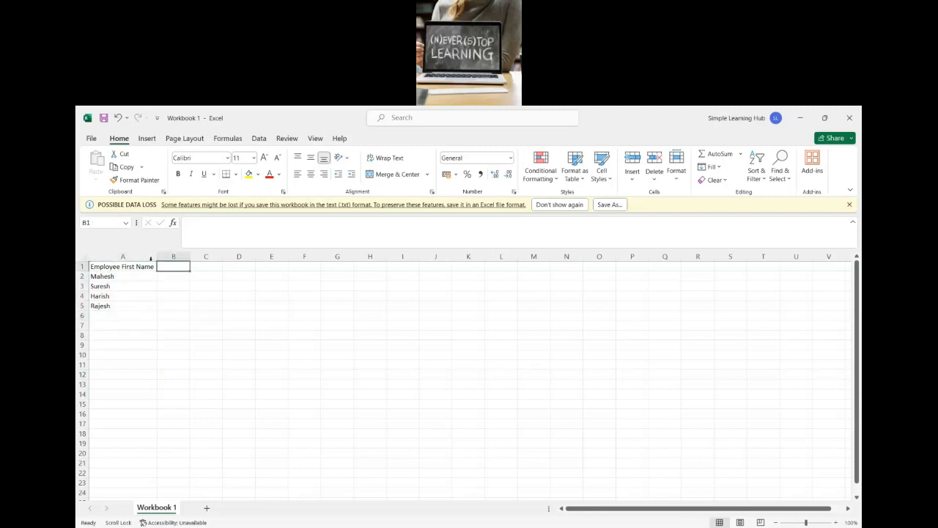
click(146, 266)
key(ctrl+c)
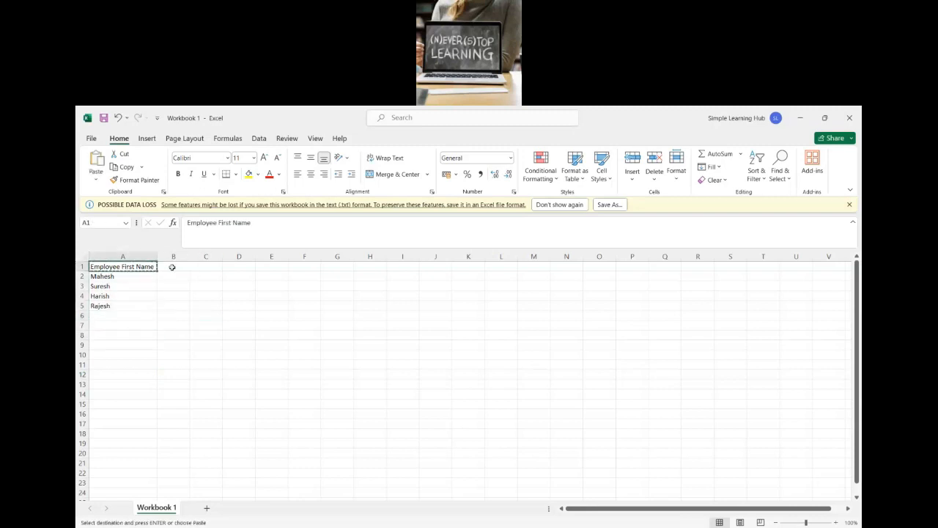
click(171, 267)
key(ctrl+v)
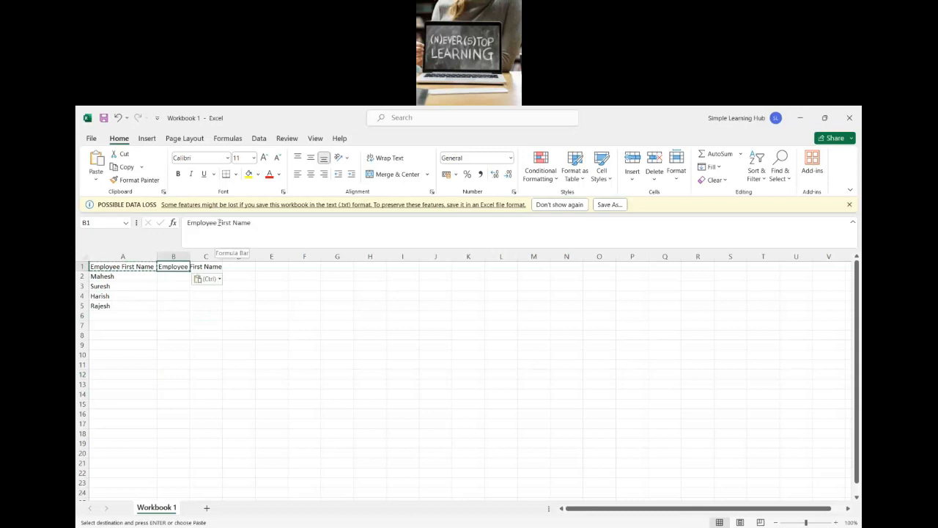
Step: Change the heading in B1 to Employee Last Name and autofit the width of column B
drag(220, 222, 232, 224)
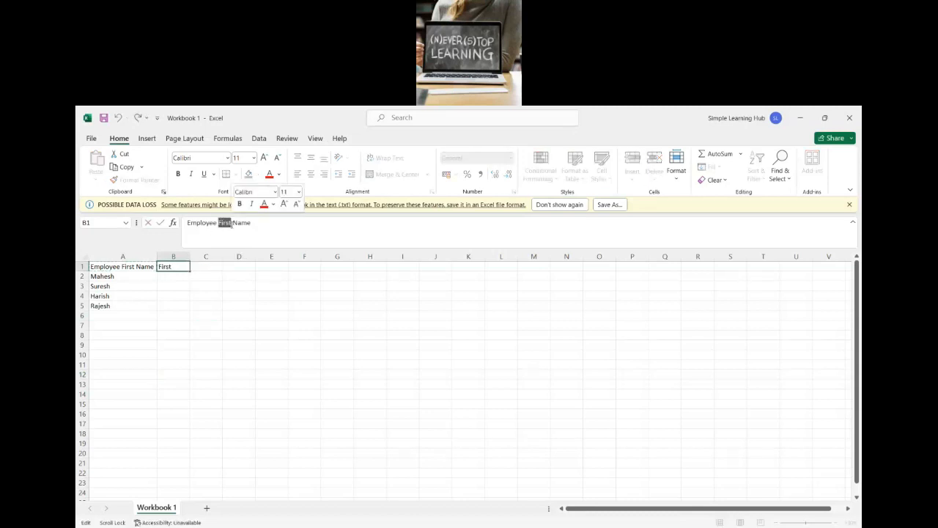
text(Last)
click(209, 314)
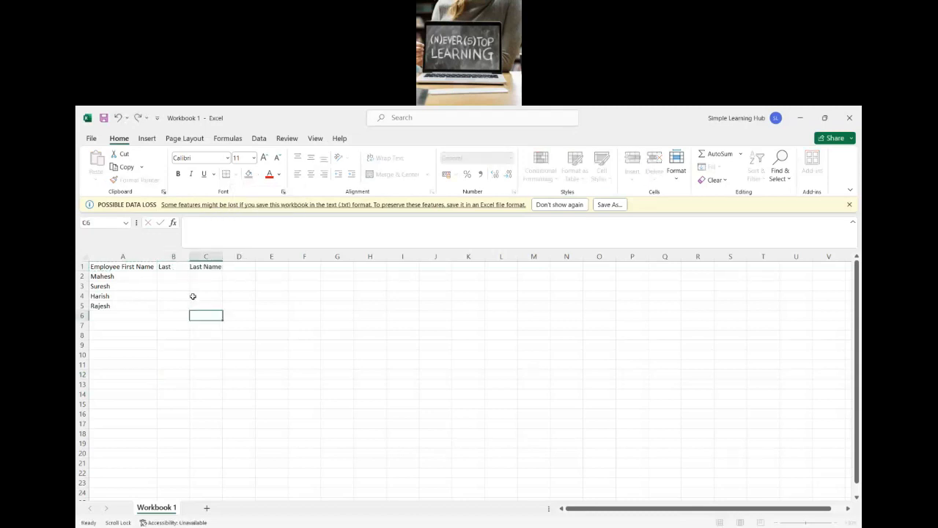
click(181, 275)
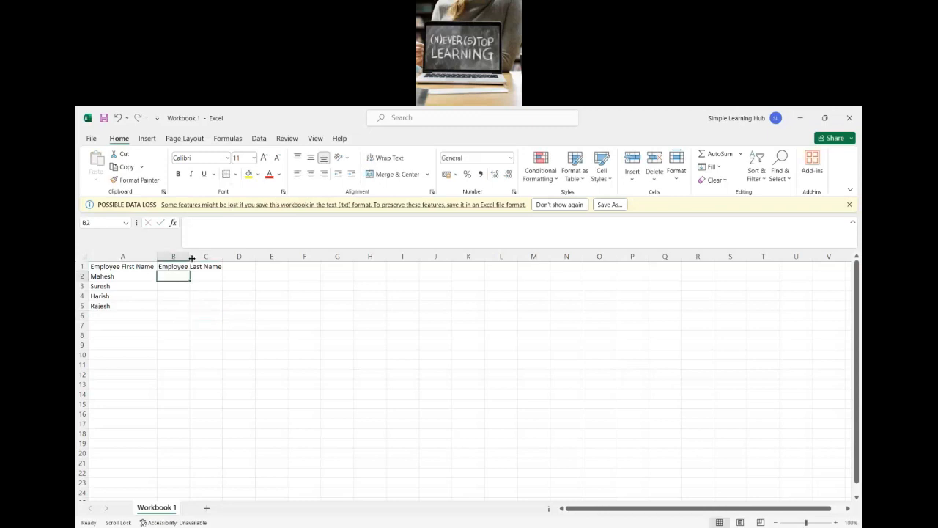
double_click(192, 257)
Step: Enter the last names of the four employees in cells B2 through B5
text(Babu)
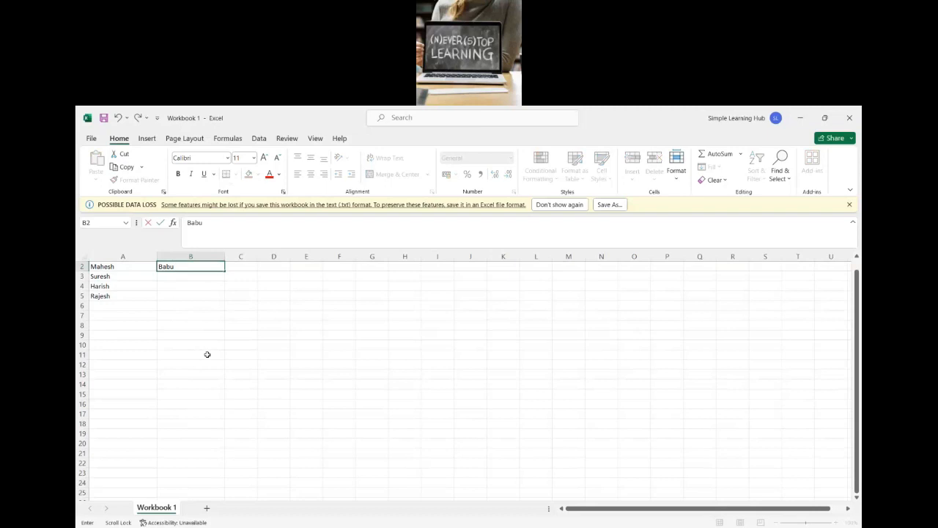
key(Return)
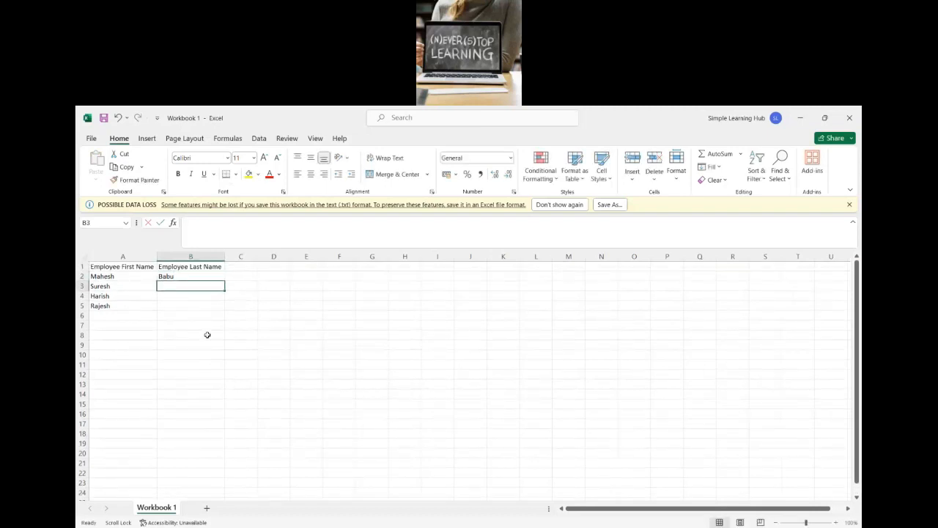
text(Kumar)
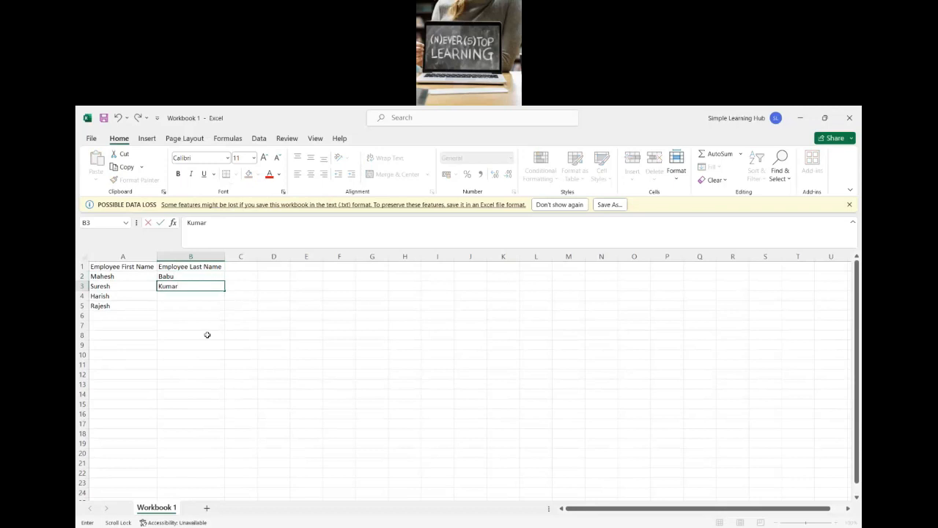
scroll(207, 335, down, 1)
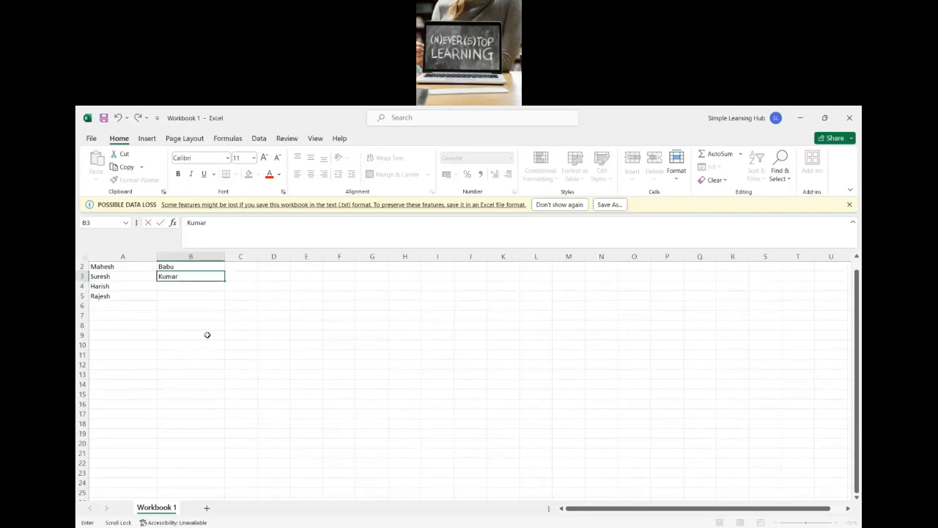
text(ar)
scroll(207, 335, up, 1)
key(Return)
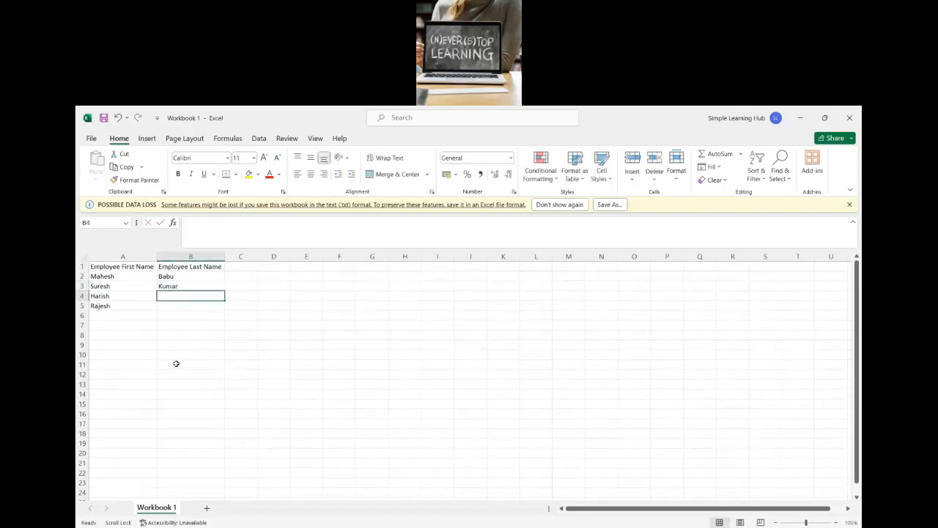
text(A)
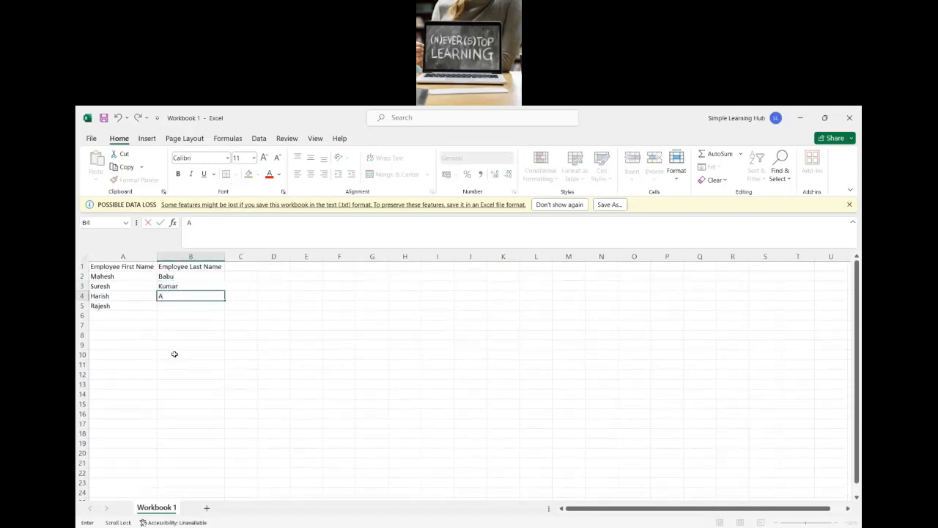
click(174, 307)
text(Kumar)
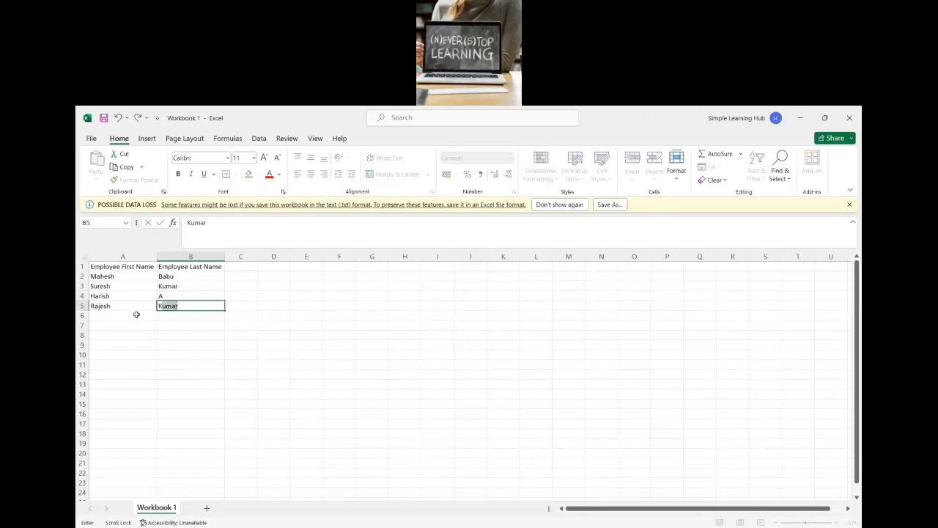
click(255, 352)
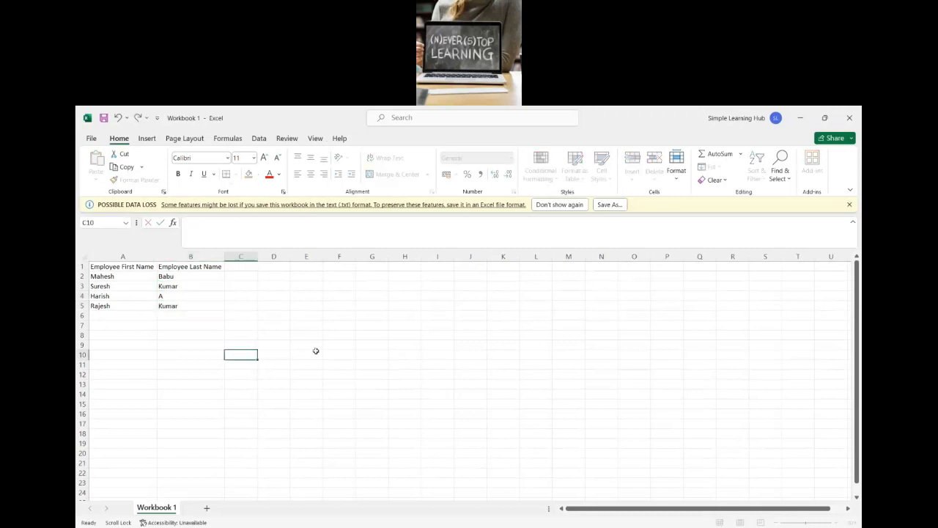
Step: Copy the Employee Last Name heading from B1 into C1
click(247, 265)
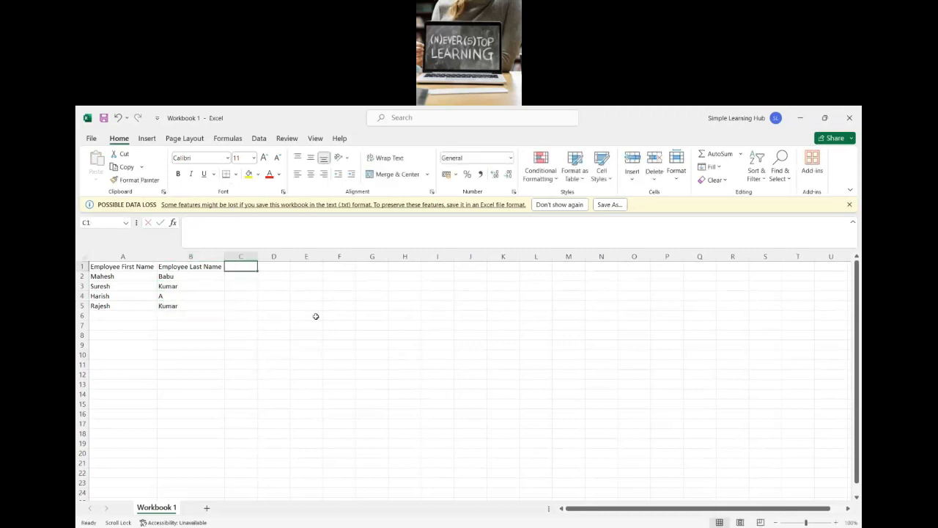
click(186, 267)
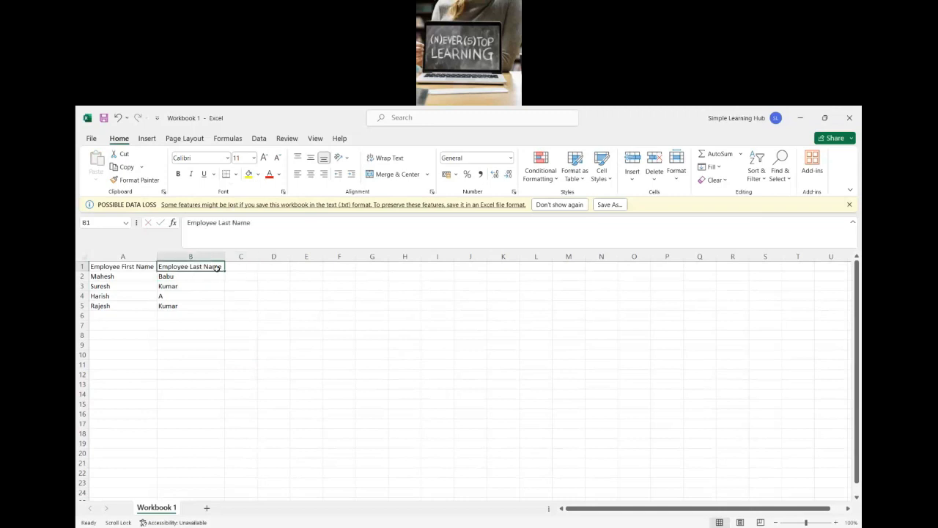
key(ctrl+c)
click(240, 268)
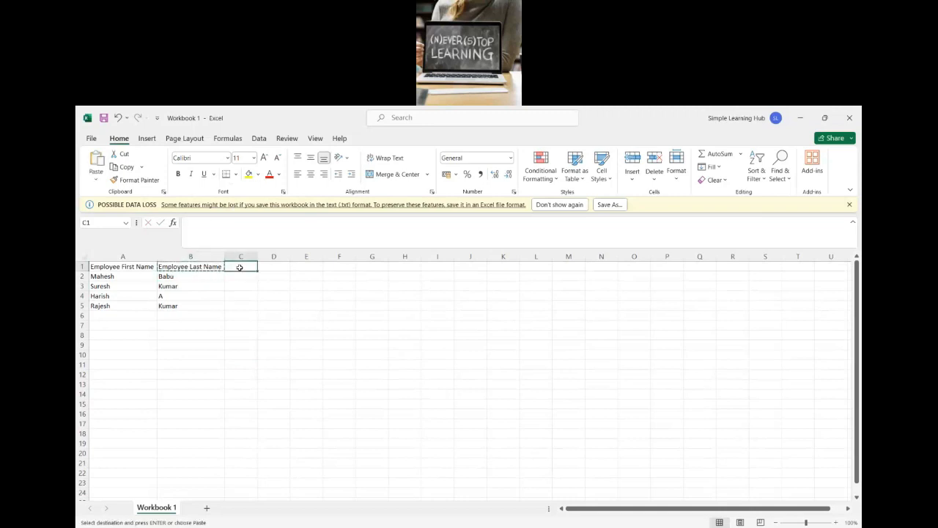
key(ctrl+v)
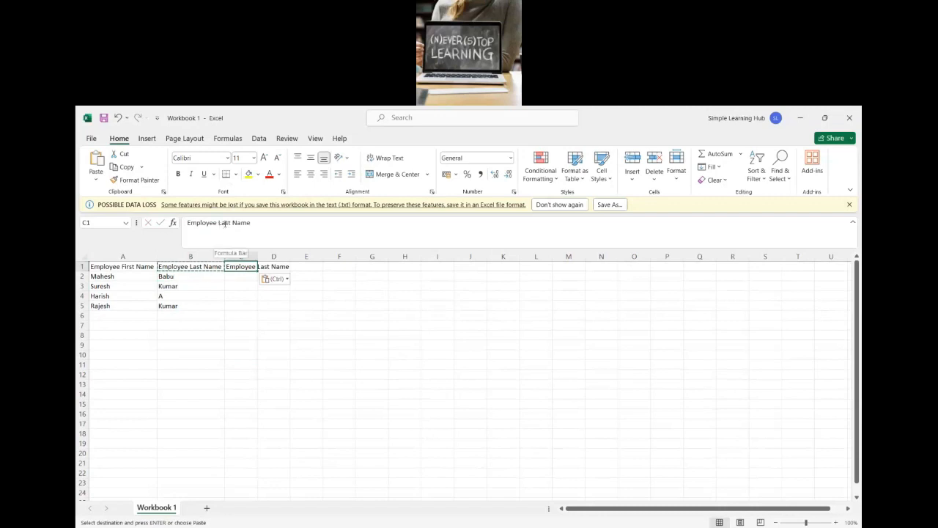
Step: Change the heading in C1 to Employee Full Name and autofit the width of column C
double_click(225, 222)
text(Full)
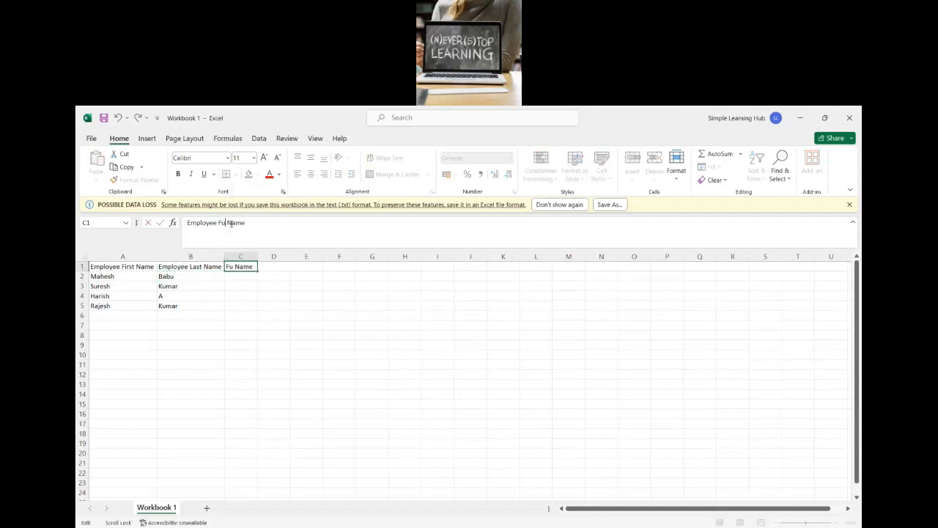
click(268, 304)
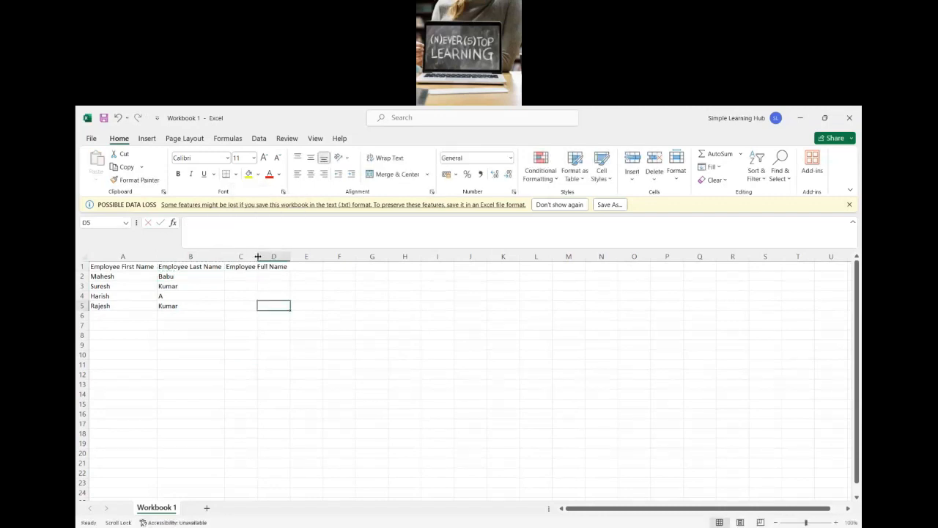
double_click(257, 258)
click(262, 294)
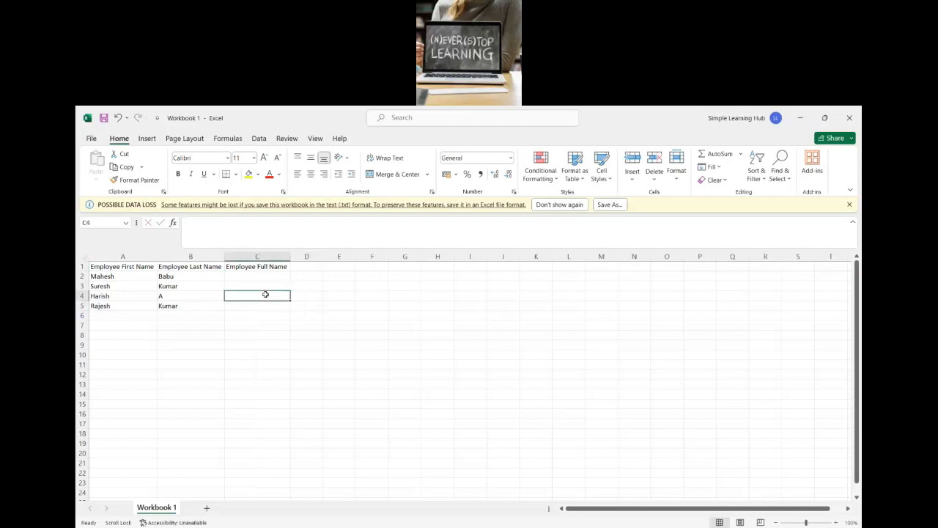
Step: Start a formula in C2, review the functions suggested for "con", including CONCAT, and insert CONCATENATE
click(265, 275)
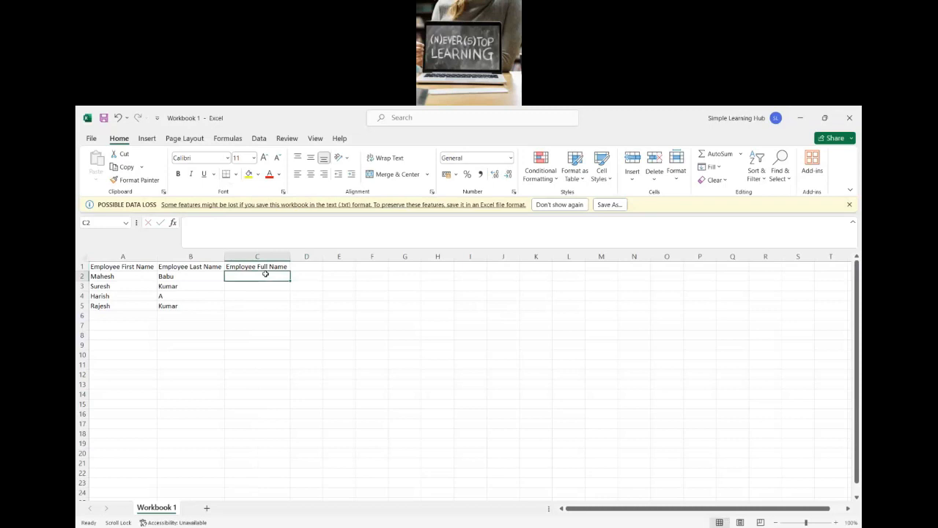
text(=con)
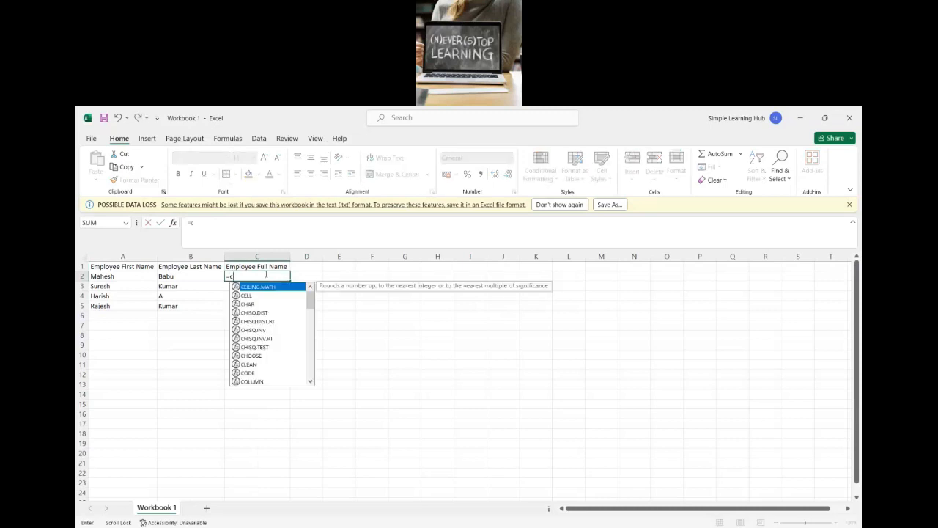
key(Down)
key(Down)
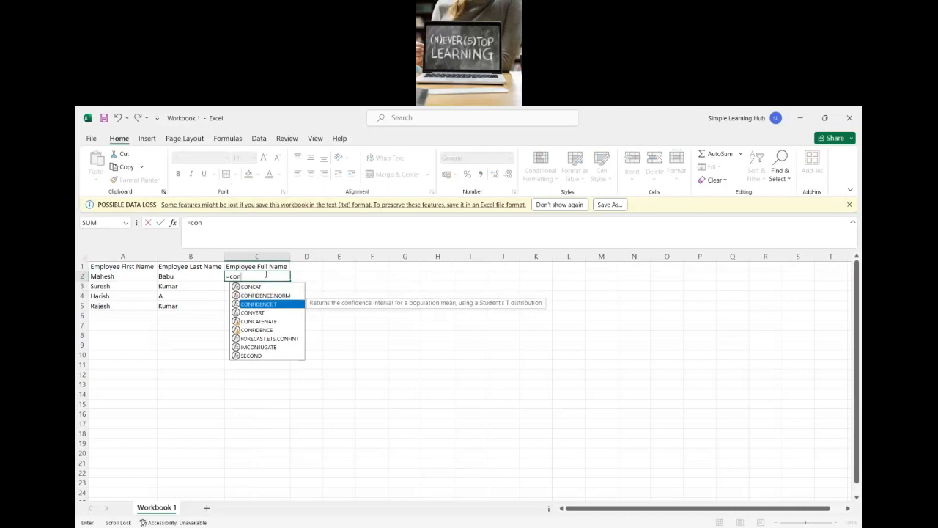
key(Down)
key(Down)
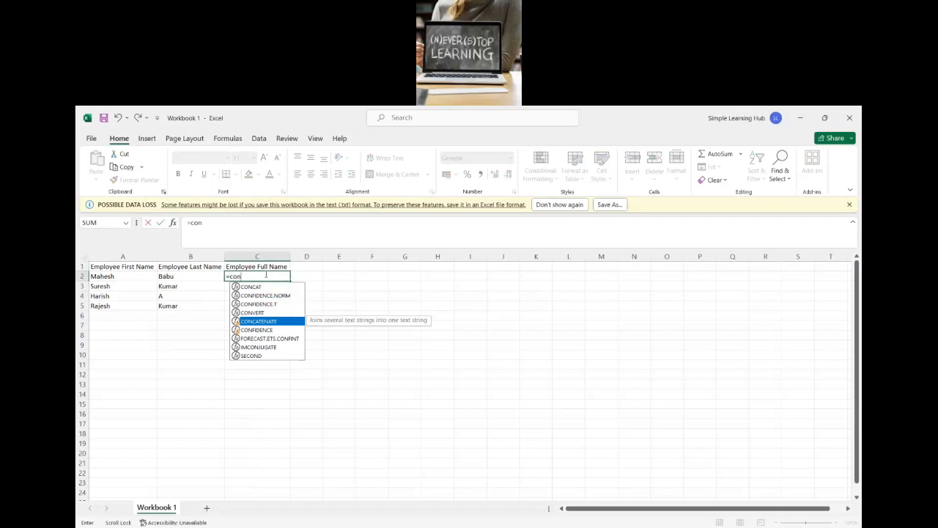
key(Up)
key(Up)
key(Up)
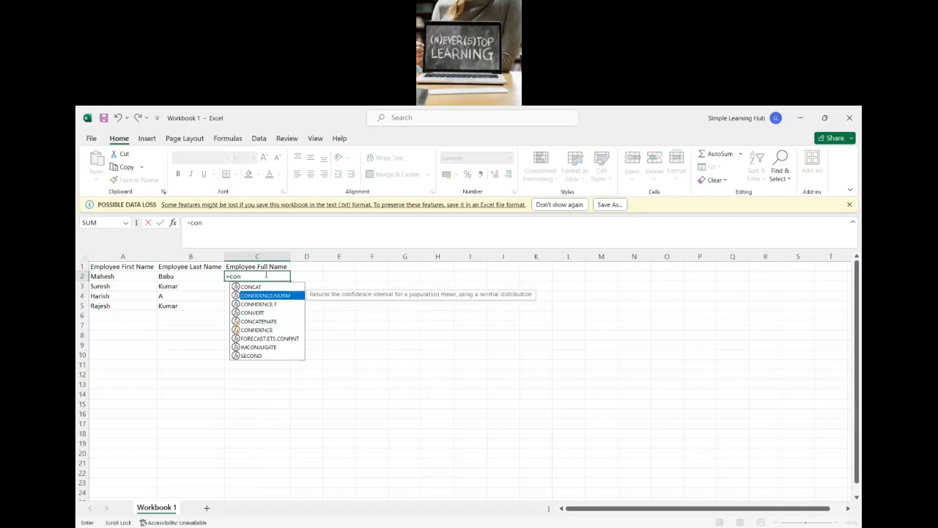
key(Up)
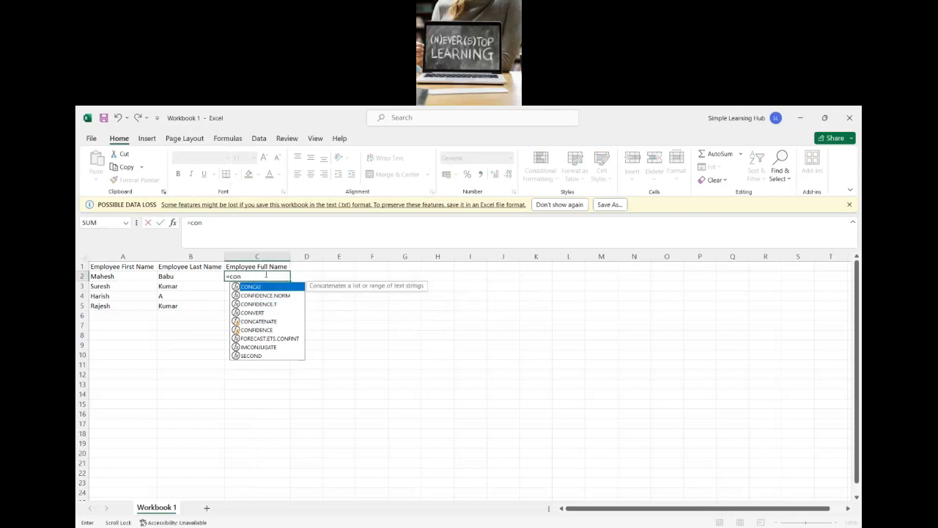
key(Down)
key(Down)
key(Down)
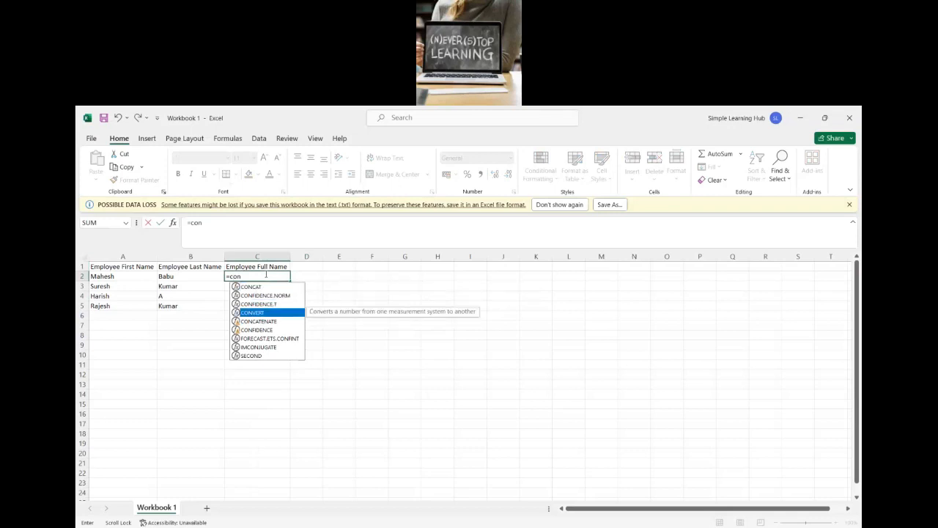
key(Down)
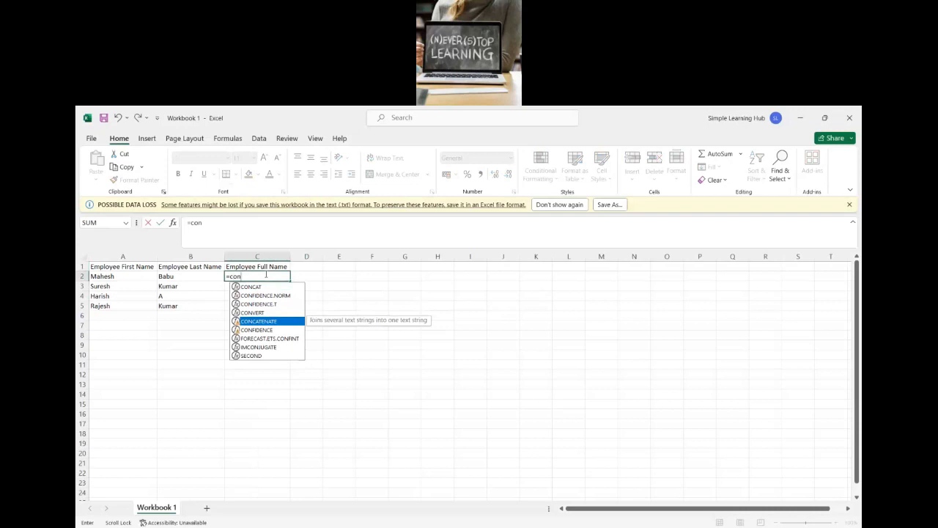
key(Tab)
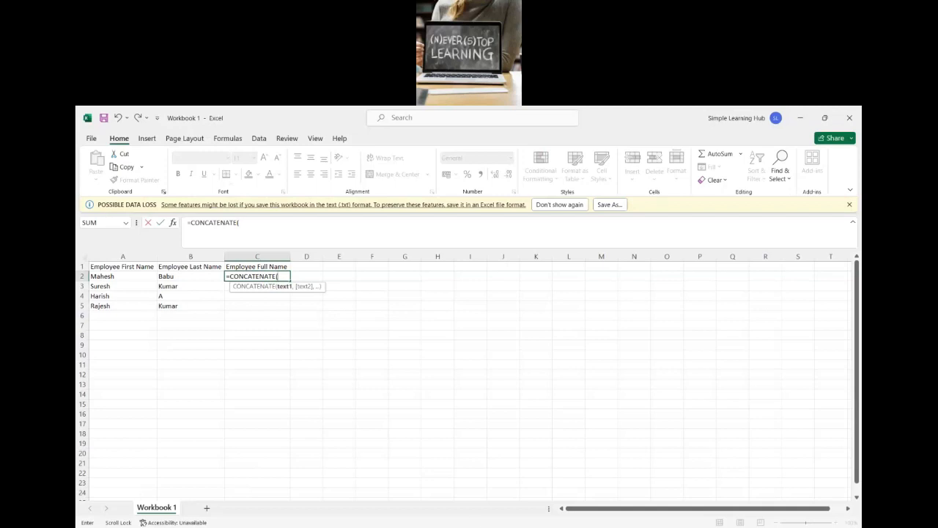
Step: Complete the C2 formula as =CONCATENATE(A2," ",B2) to join the first and last names with a space
click(115, 275)
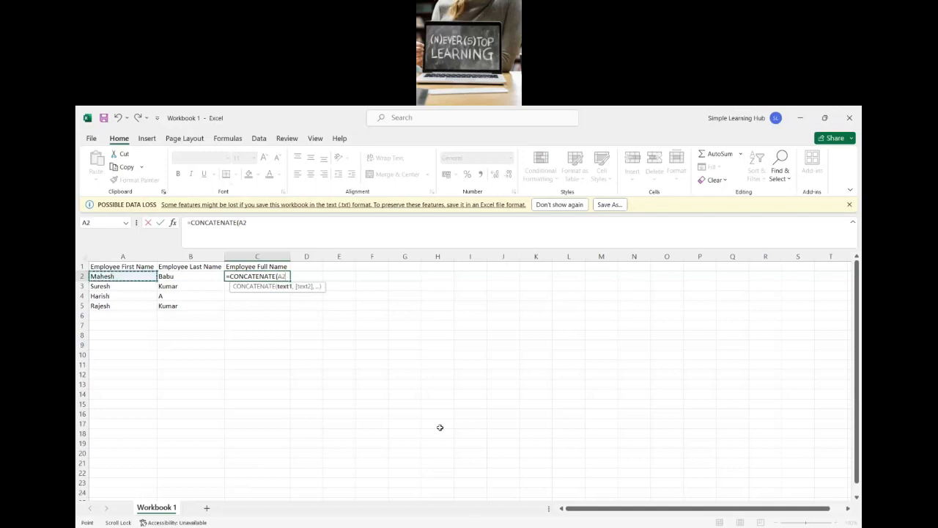
text(,)
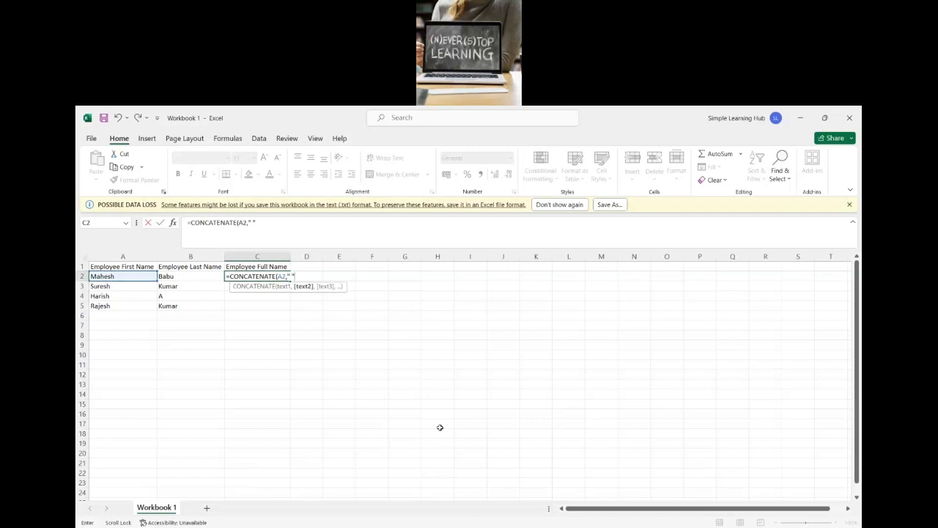
text(,)
click(187, 277)
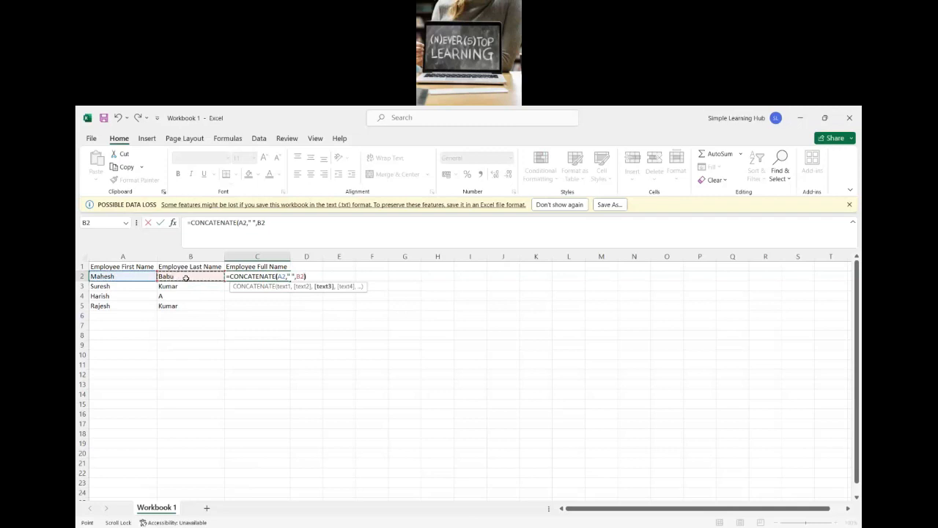
text())
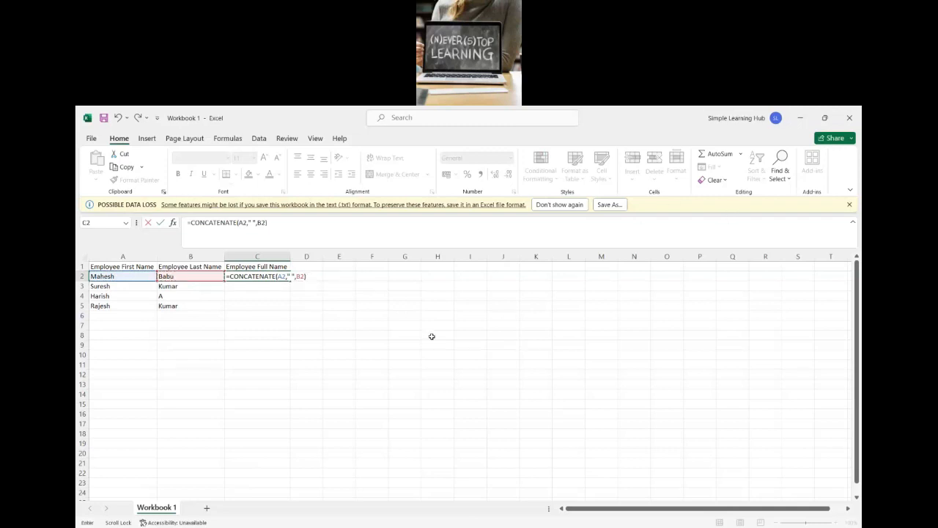
key(Return)
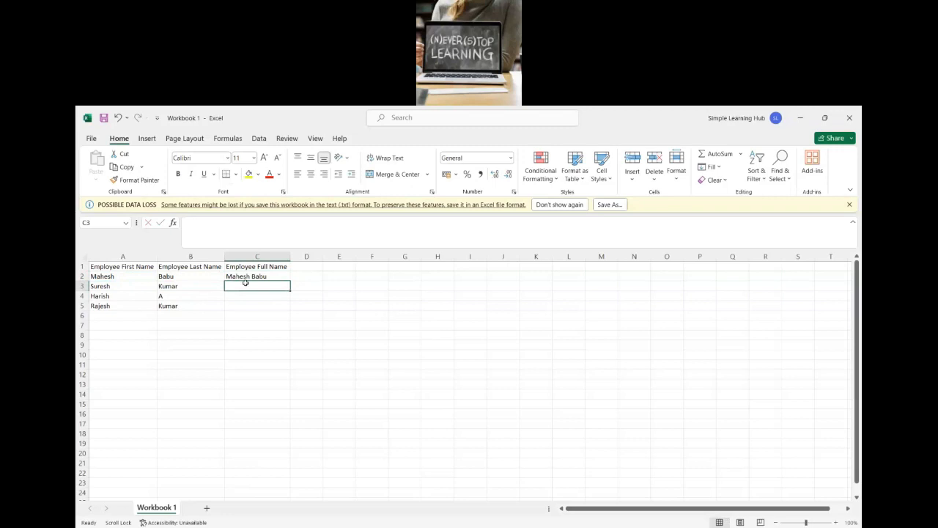
Step: Fill the CONCATENATE formula from C2 down to C5 to build the full name for each employee
click(251, 275)
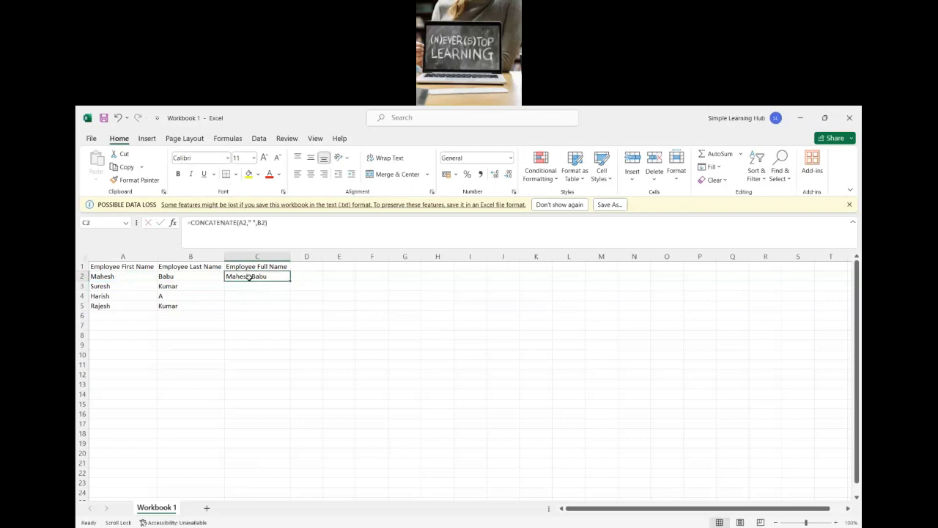
double_click(251, 276)
click(269, 313)
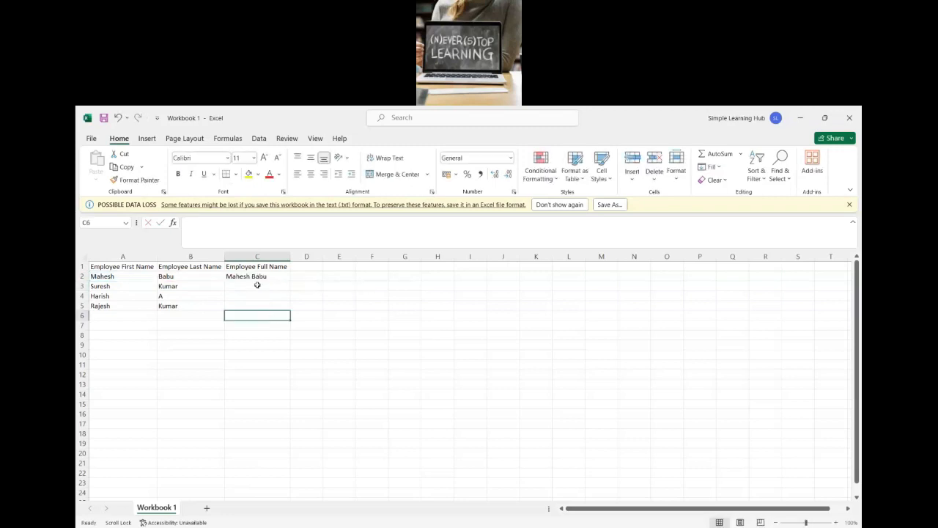
click(258, 279)
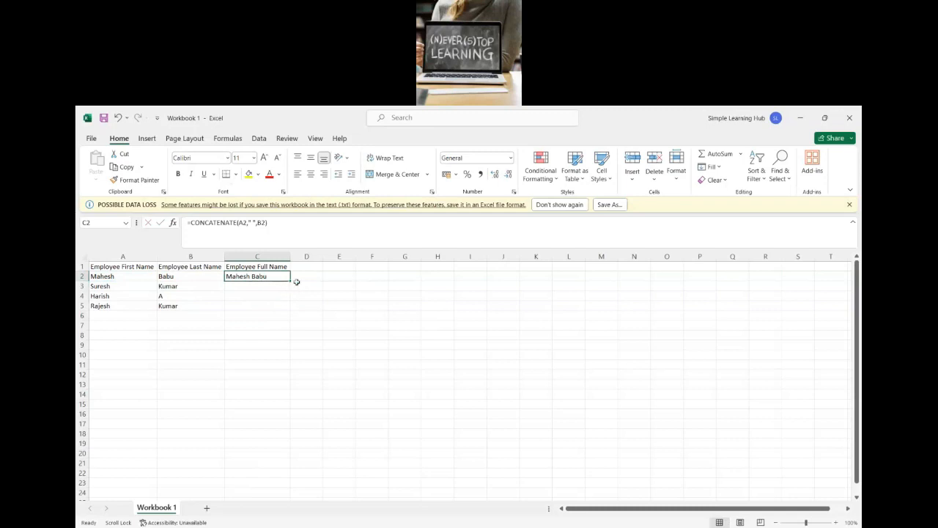
double_click(290, 282)
click(275, 346)
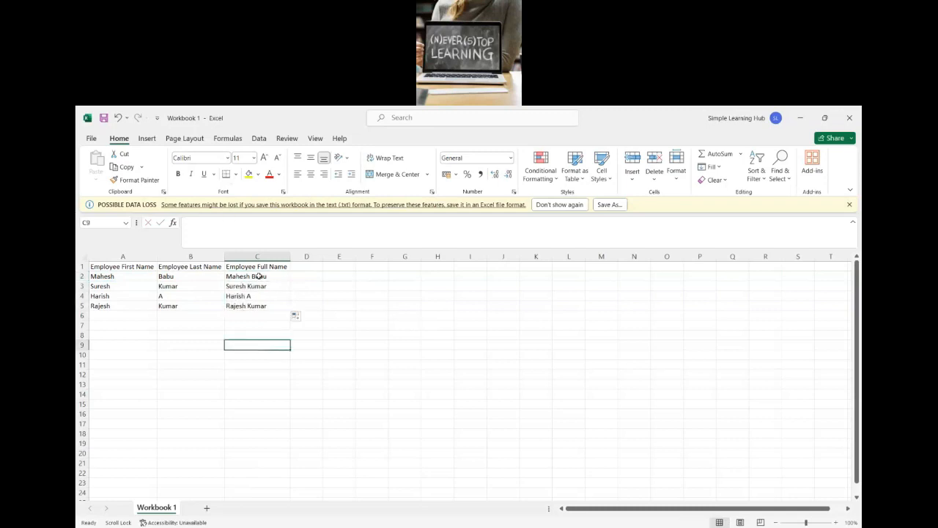
drag(257, 277, 262, 308)
click(241, 355)
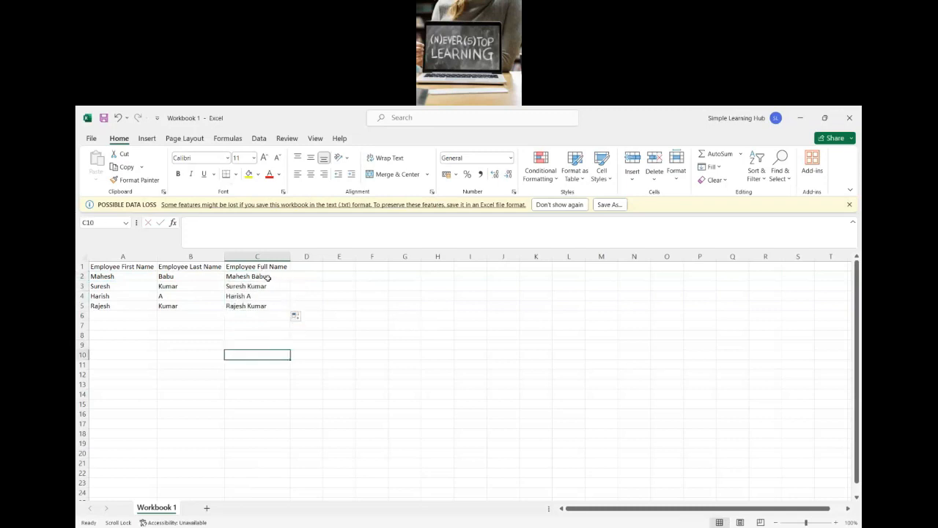
Step: Widen the separator in the C2 formula to two spaces and refill the formula down through C5
click(268, 275)
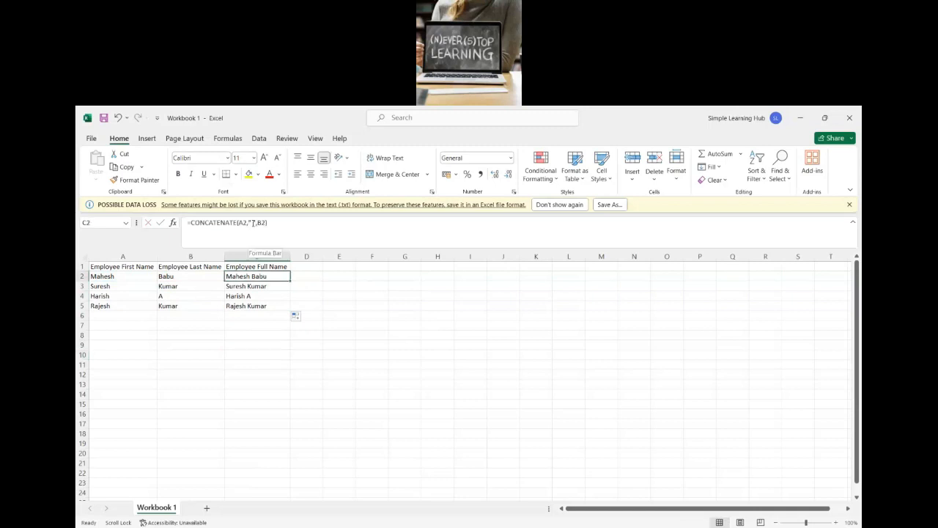
click(253, 222)
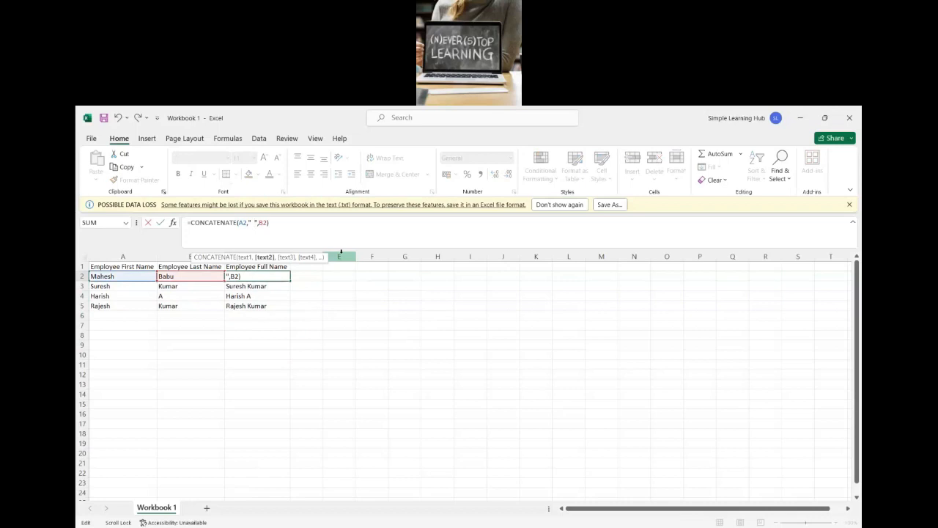
key(Return)
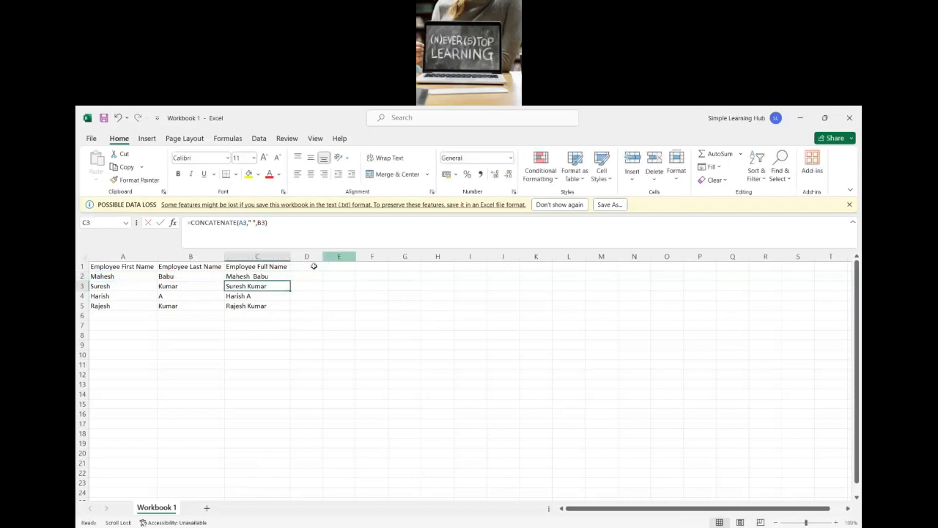
click(251, 276)
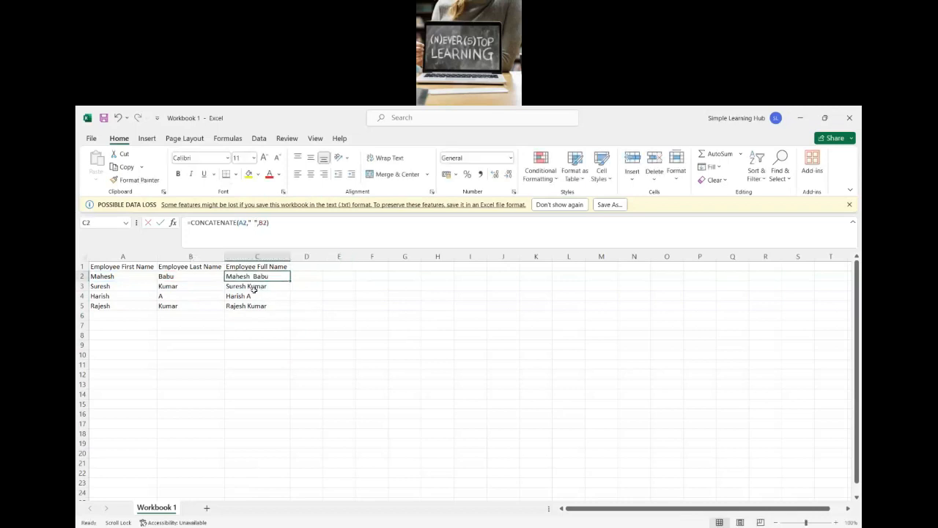
double_click(291, 280)
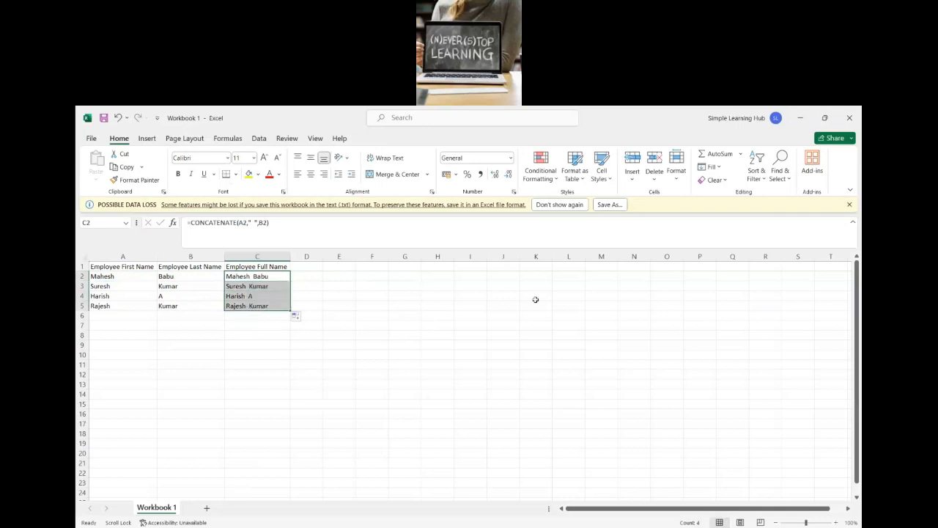
click(339, 413)
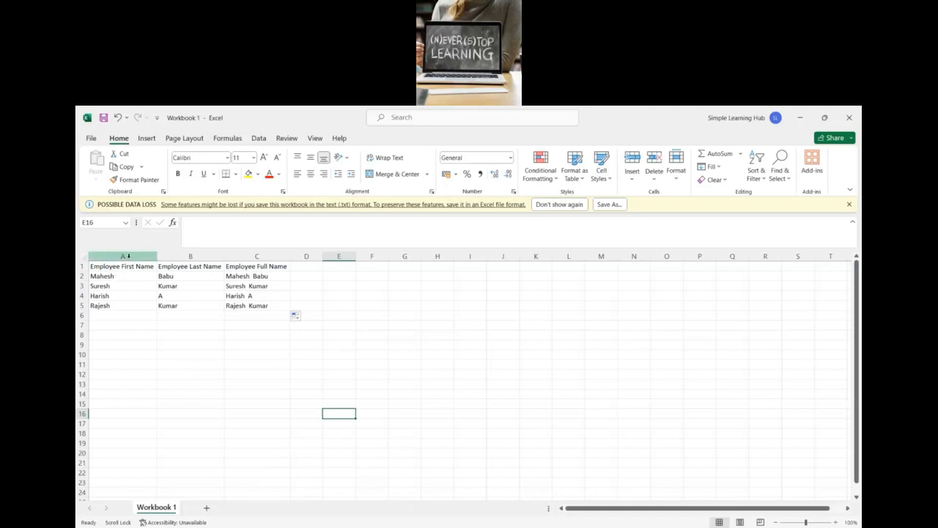
Step: Replace every H with K in column A using Find and Replace, and undo the replacement
click(123, 256)
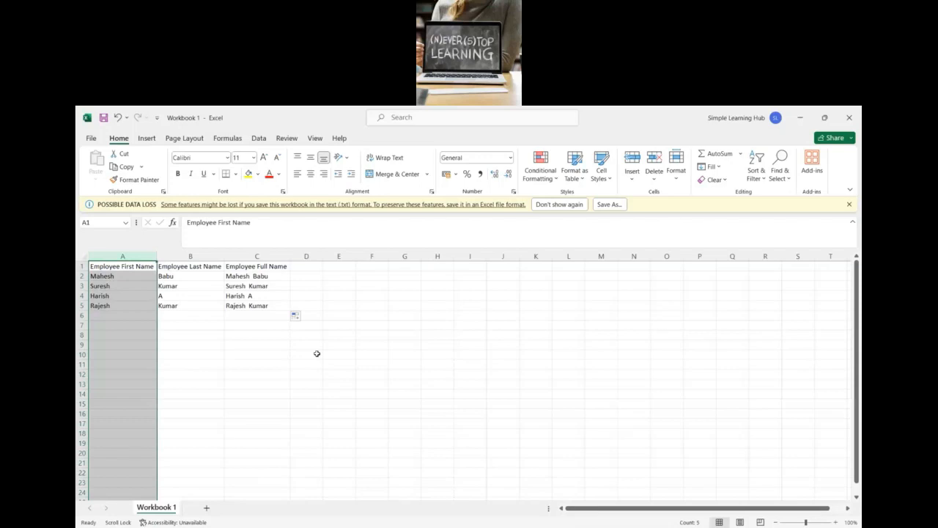
key(ctrl+h)
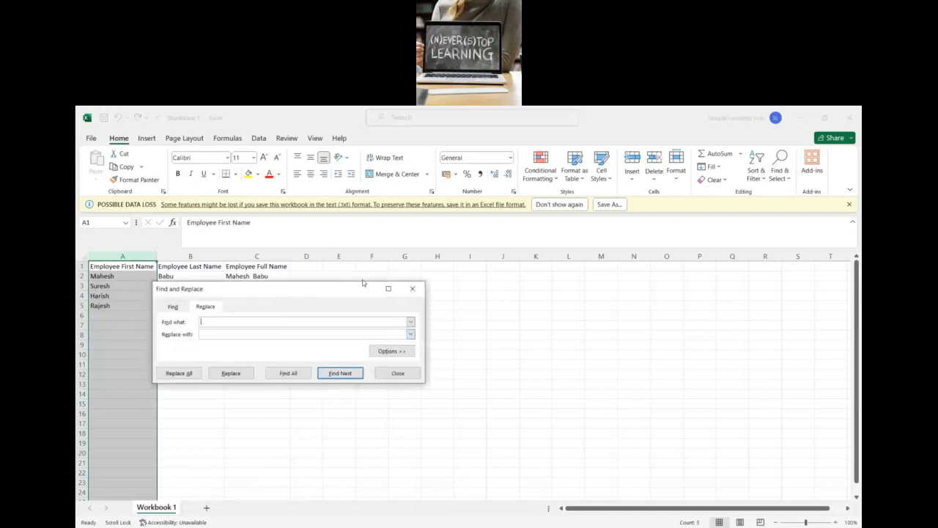
drag(363, 282, 461, 265)
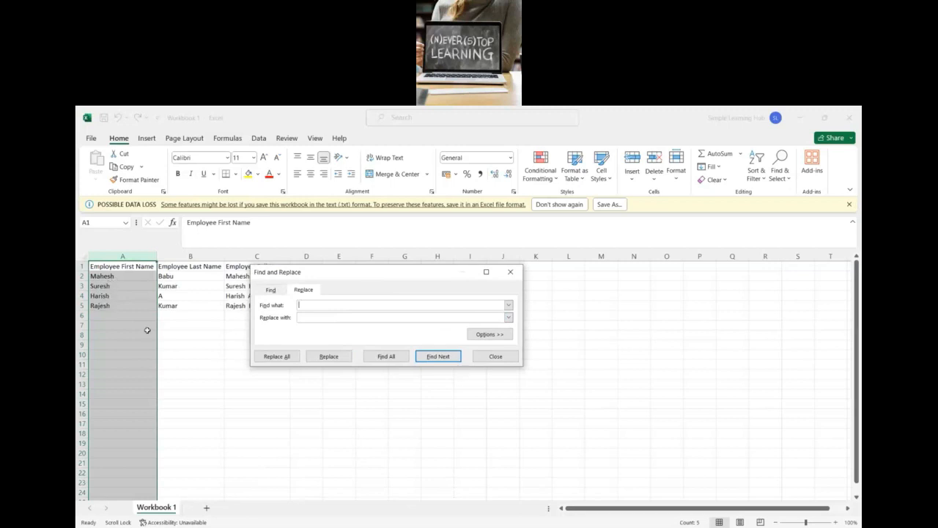
text(H)
click(306, 317)
text(K)
click(278, 356)
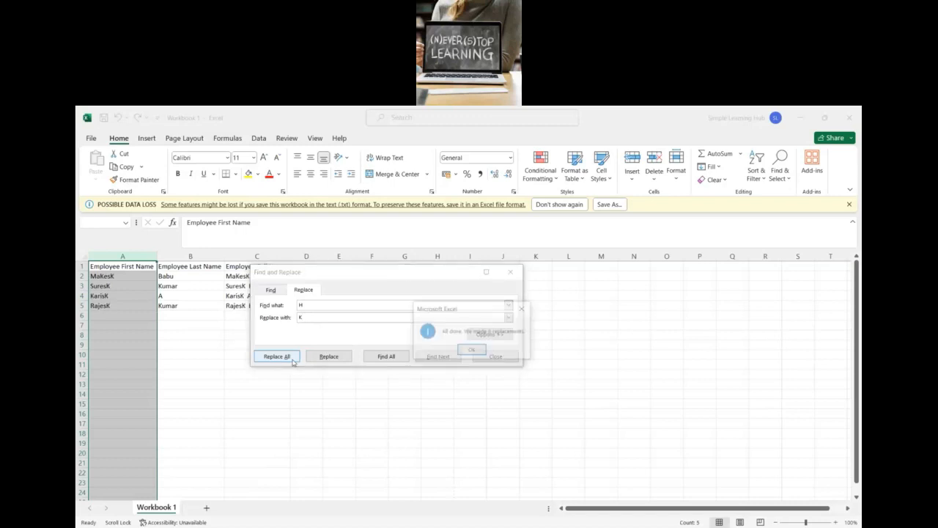
click(471, 351)
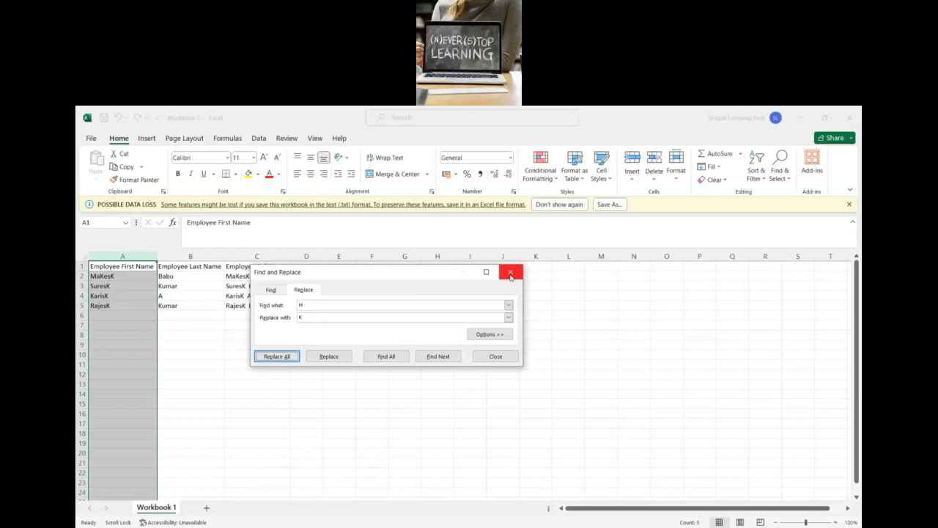
click(511, 273)
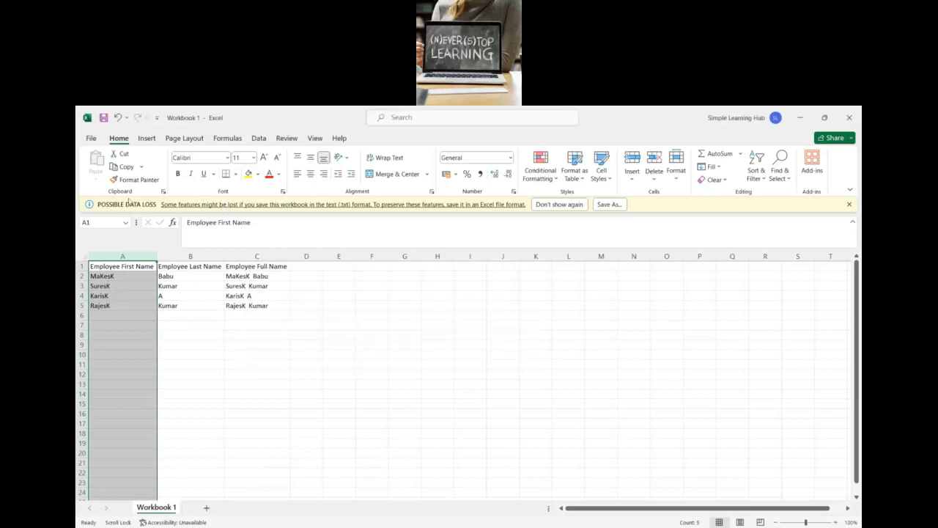
click(118, 119)
click(280, 322)
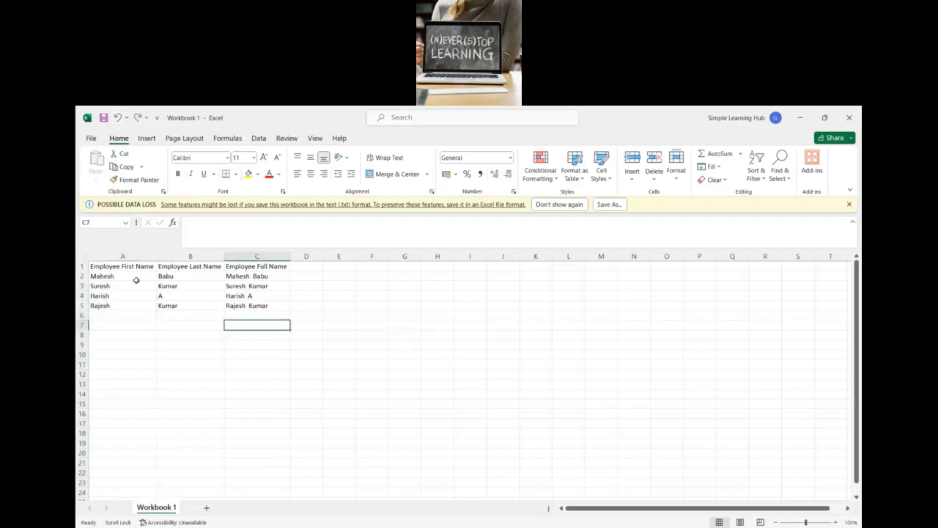
click(133, 257)
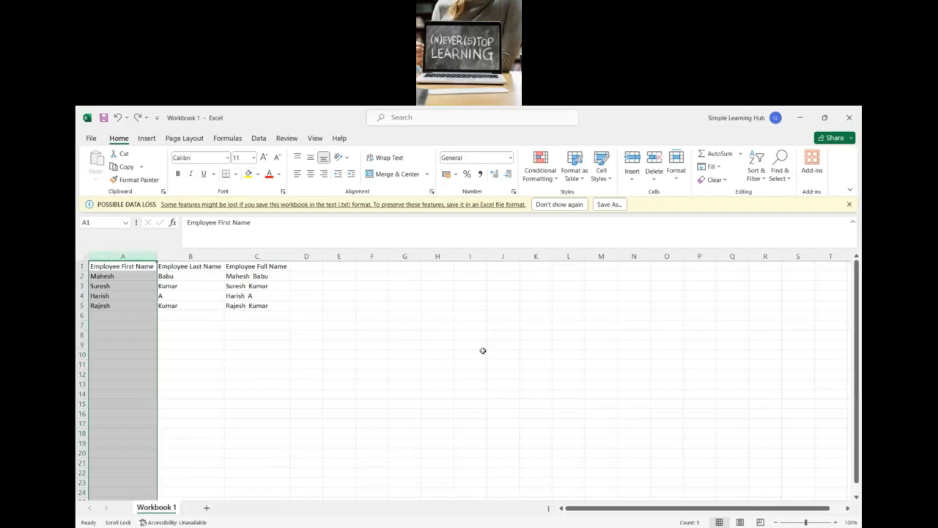
key(alt+Tab)
key(alt+Tab)
key(alt+Tab)
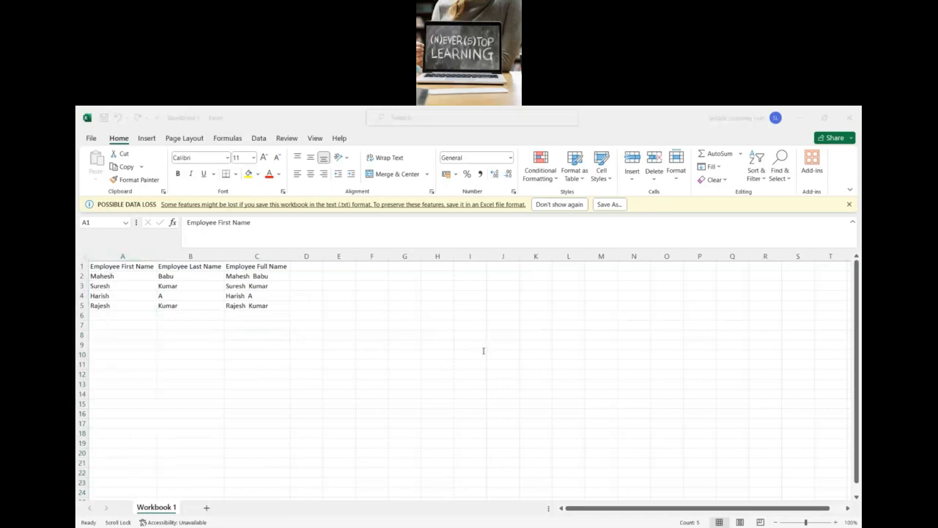
key(alt+Tab)
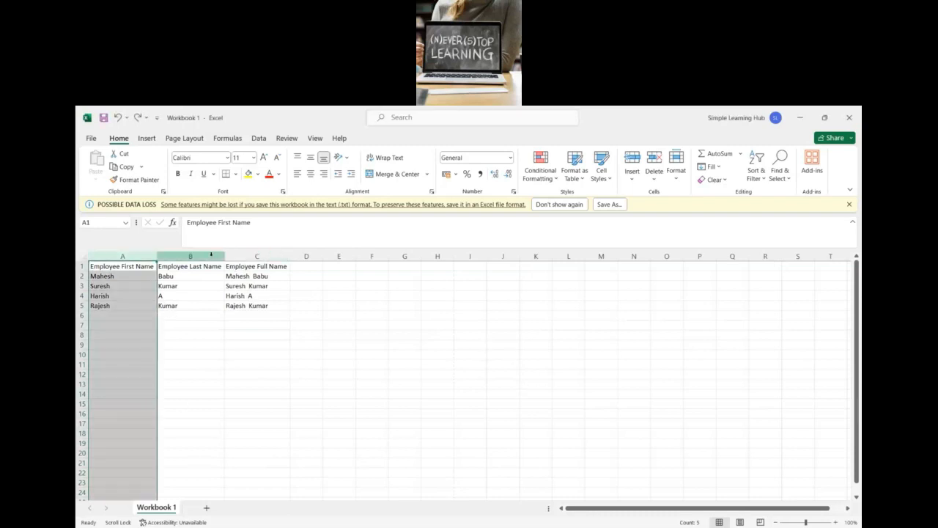
Step: Clear the contents of columns B and C, keeping only the first names in column A
drag(191, 255, 258, 254)
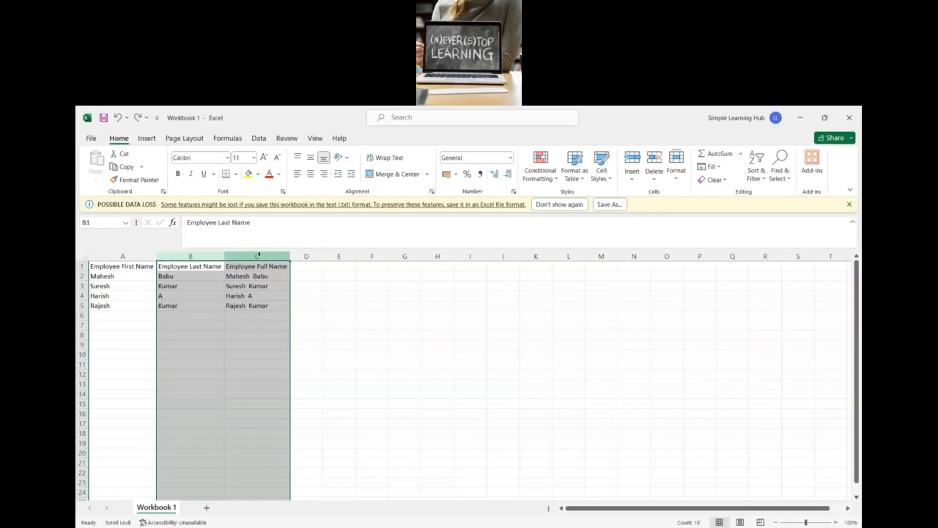
key(Delete)
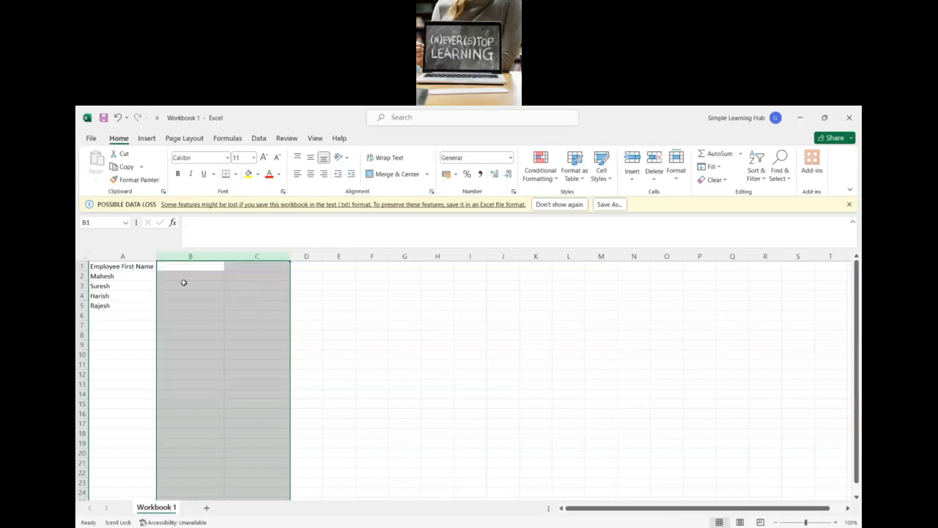
click(189, 286)
click(113, 275)
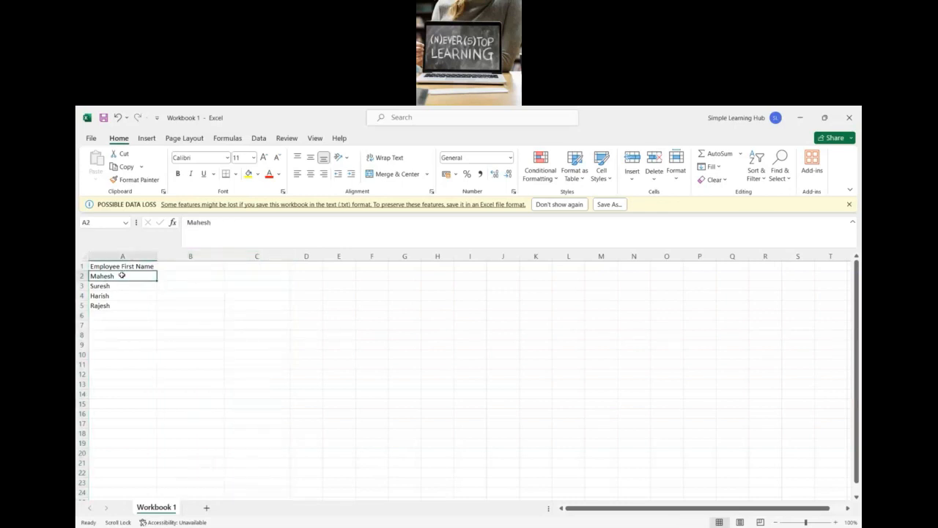
Step: Enter =LEN(A2) in B2 to count the characters of the first name, and fill it down to B5
click(169, 276)
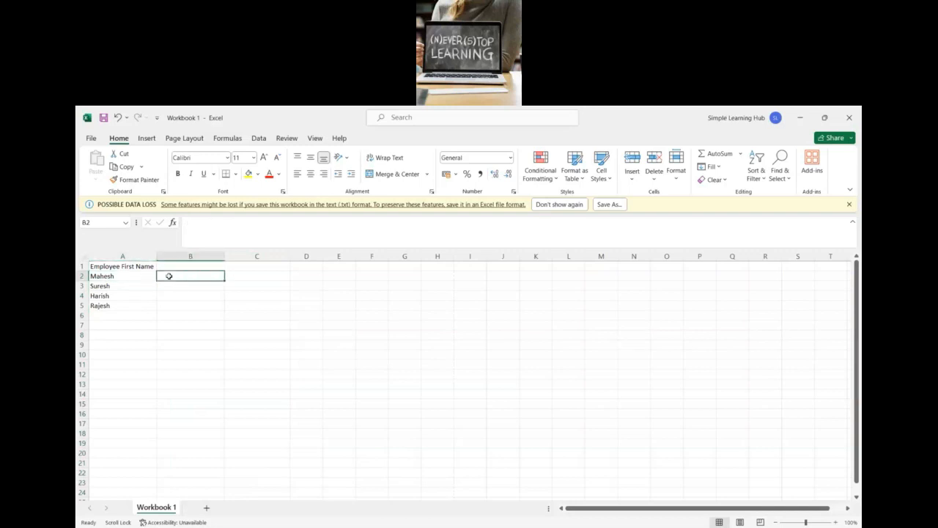
text(=)
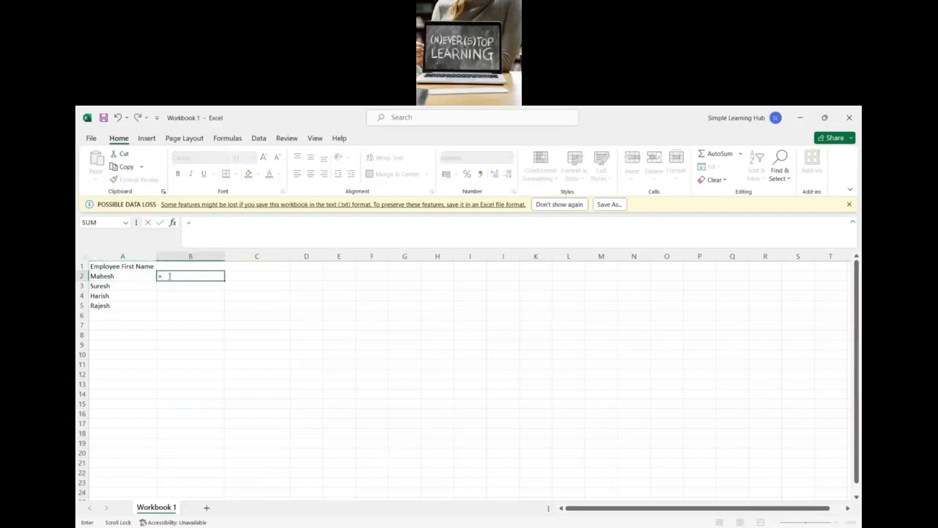
text(le)
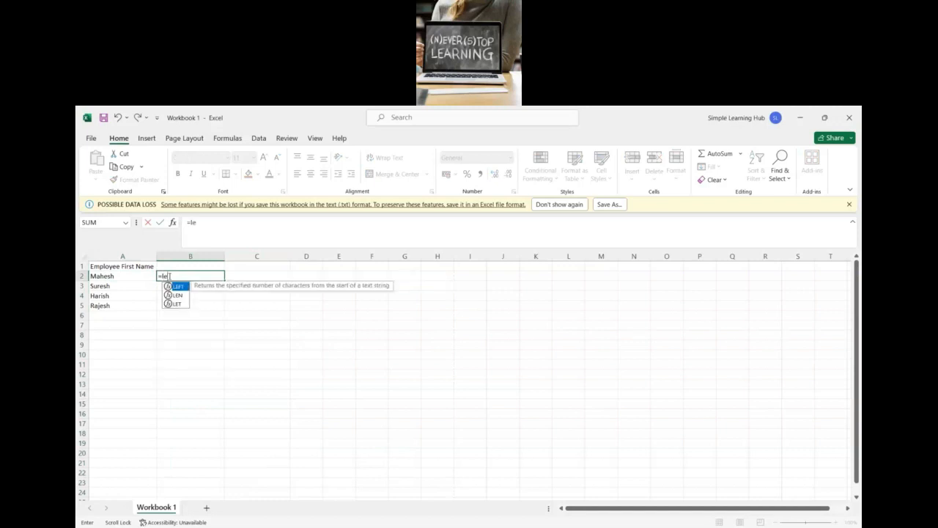
text(n)
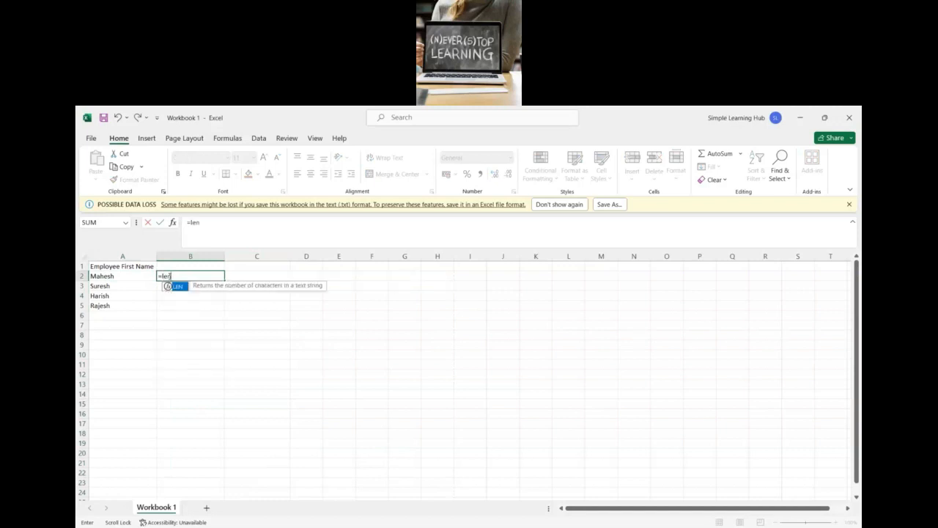
key(Tab)
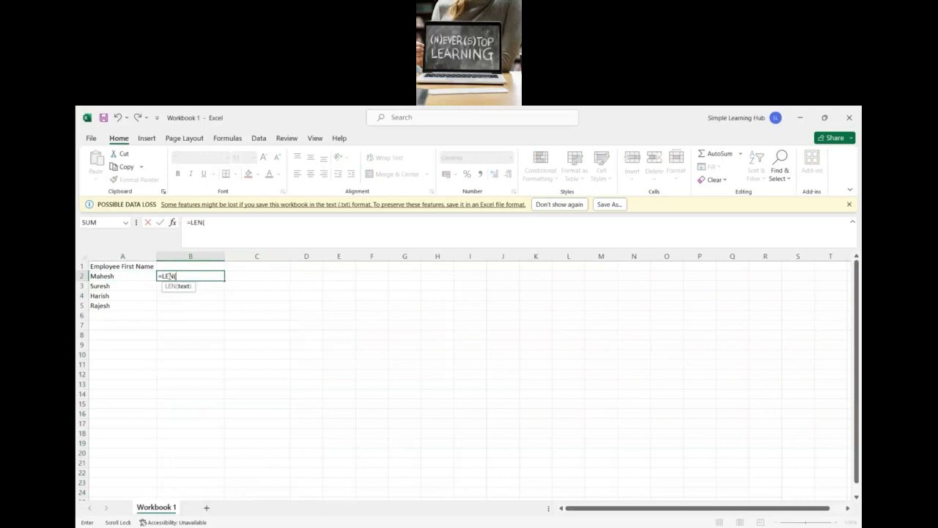
click(142, 276)
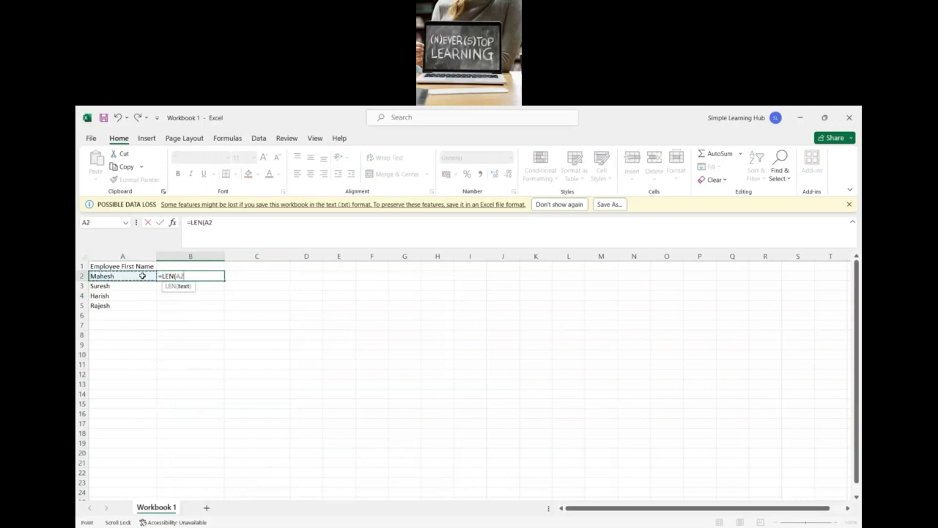
text())
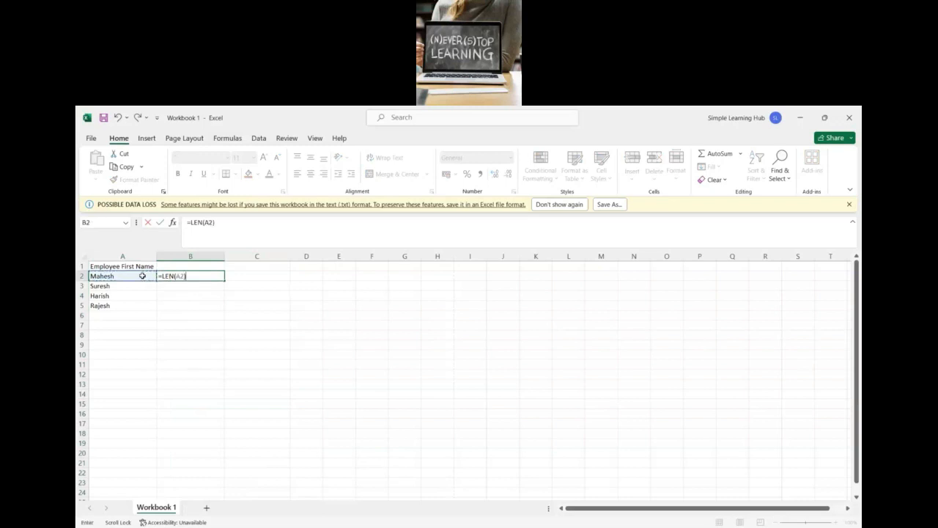
key(Return)
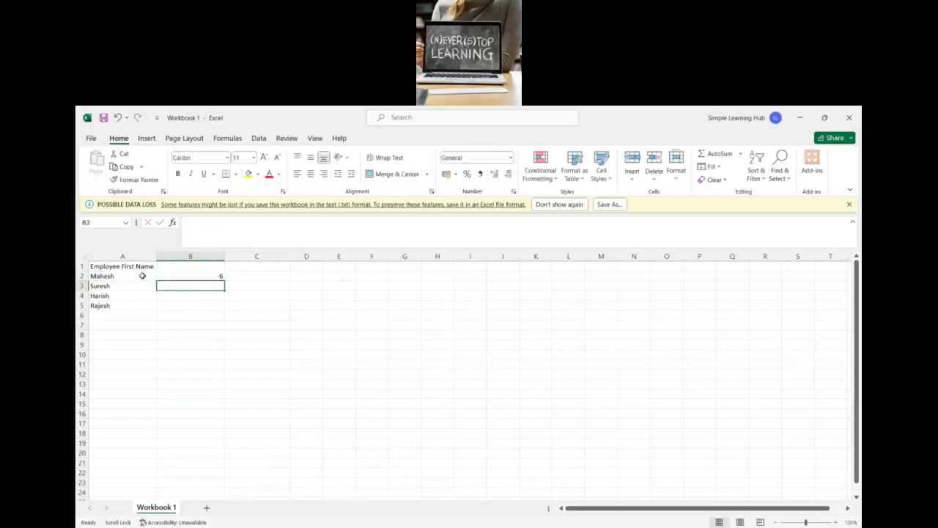
click(217, 276)
drag(223, 280, 223, 306)
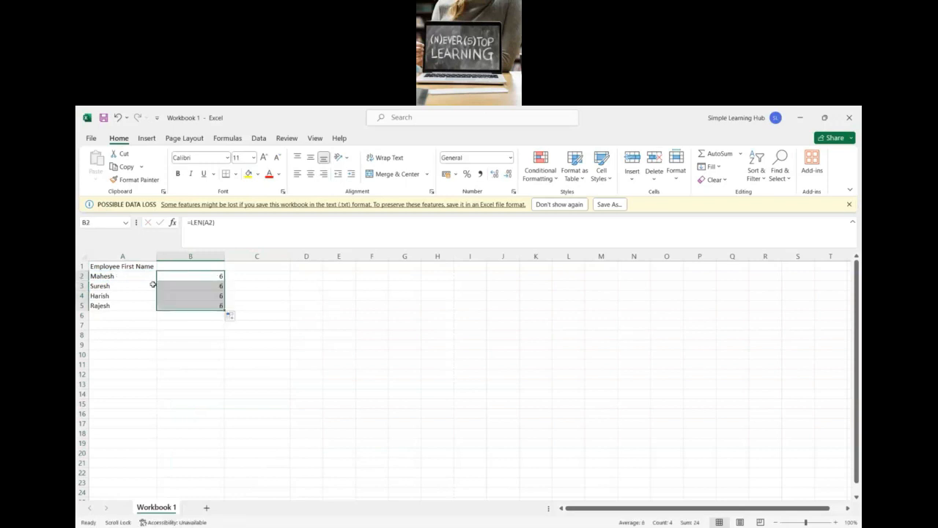
Step: Append aaaa to the first name in A2 and check the LEN results in B2:B5
click(132, 277)
click(226, 225)
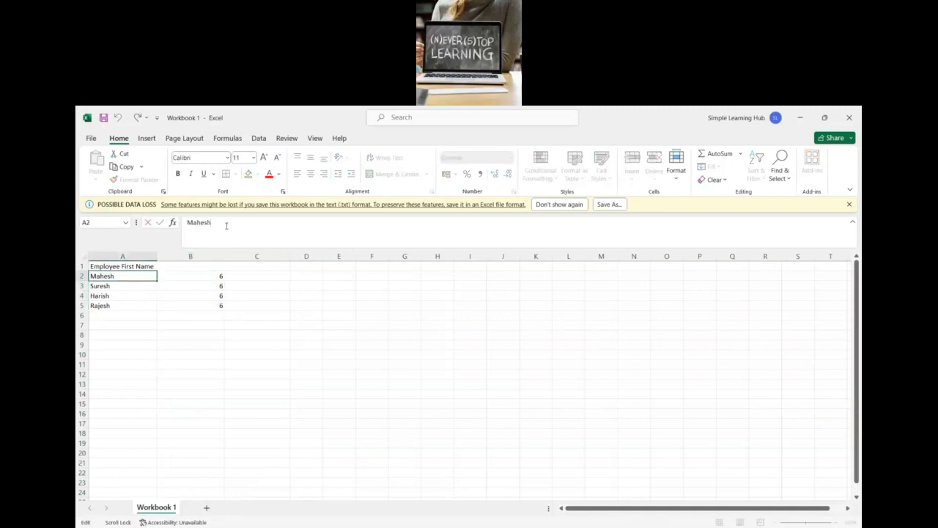
text(aaaa)
key(Return)
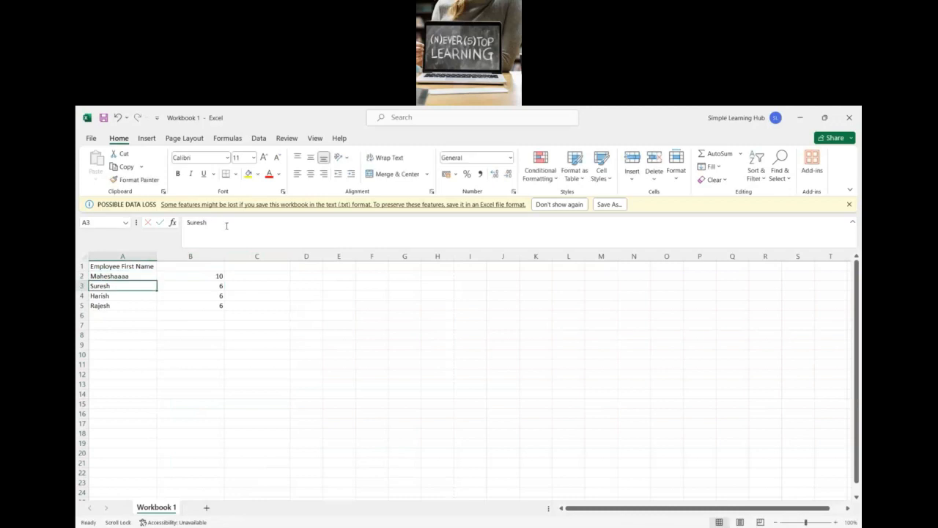
click(210, 273)
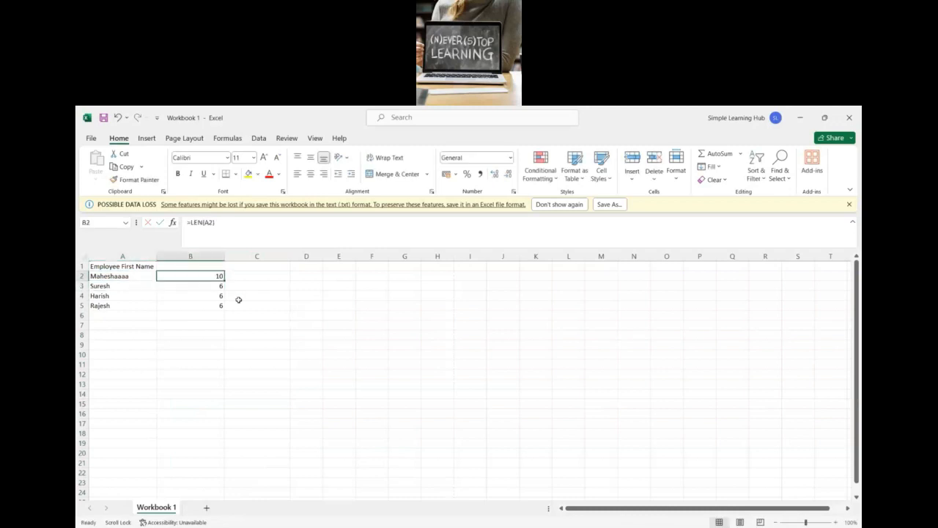
click(259, 371)
drag(203, 276, 206, 303)
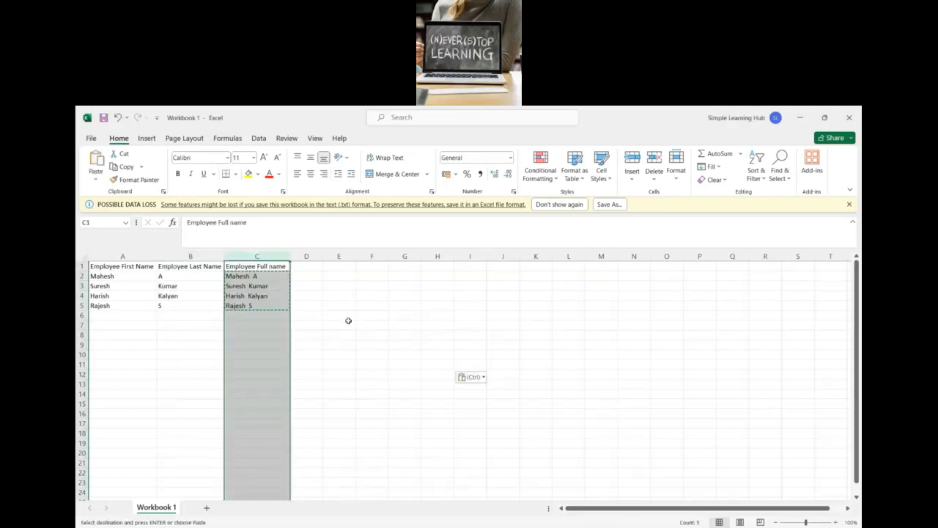
click(349, 321)
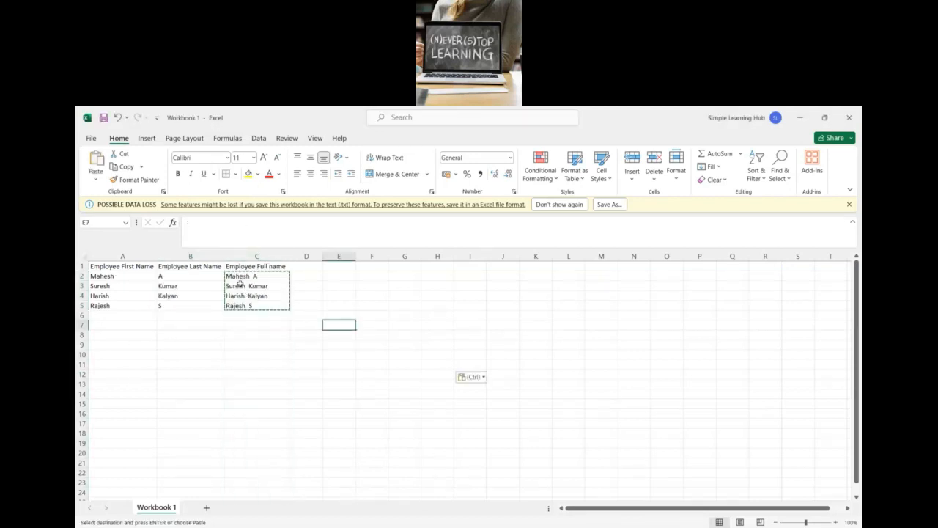
click(255, 258)
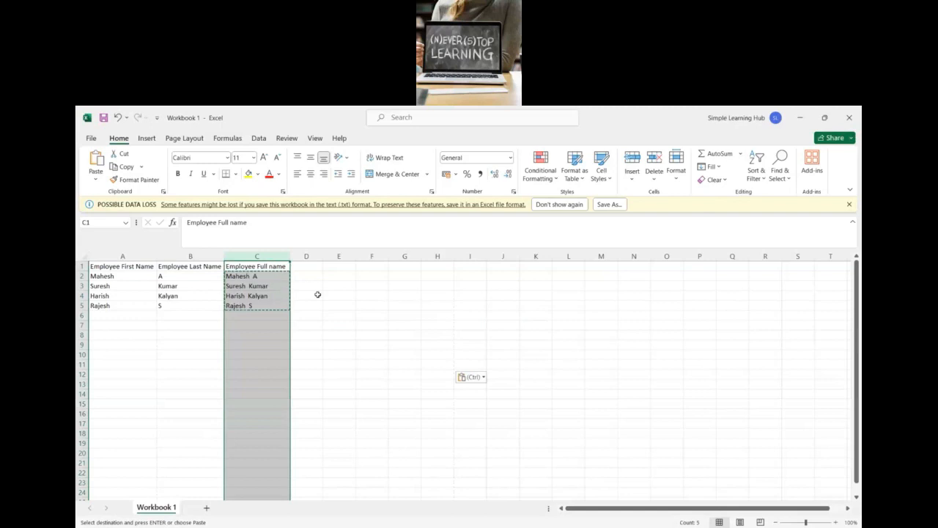
right_click(258, 266)
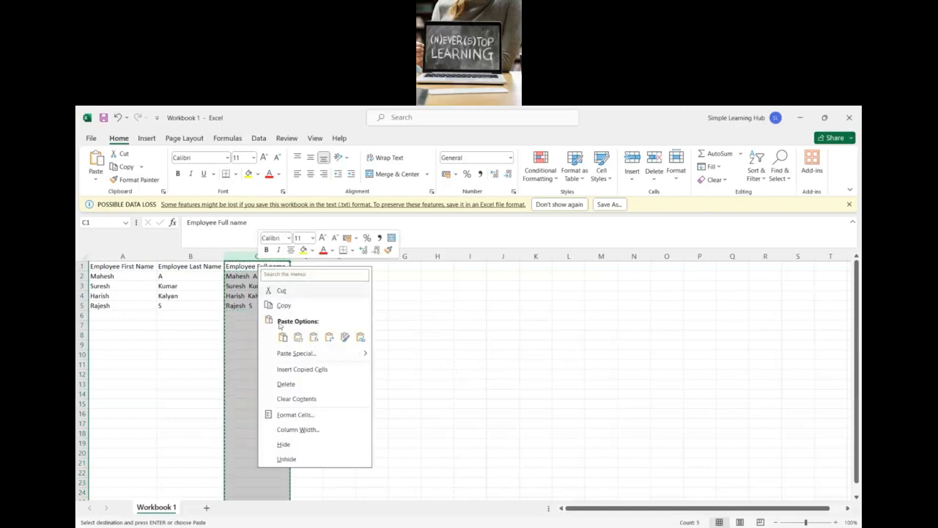
click(247, 268)
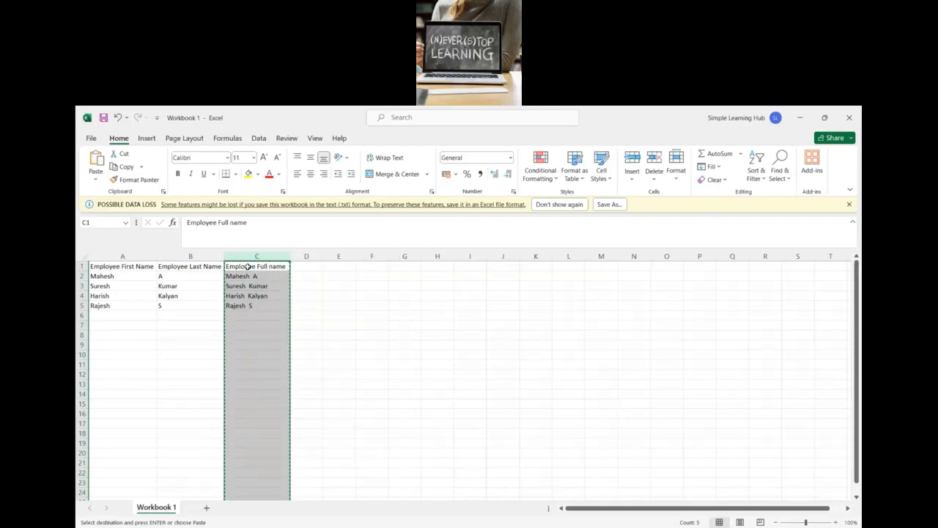
click(332, 306)
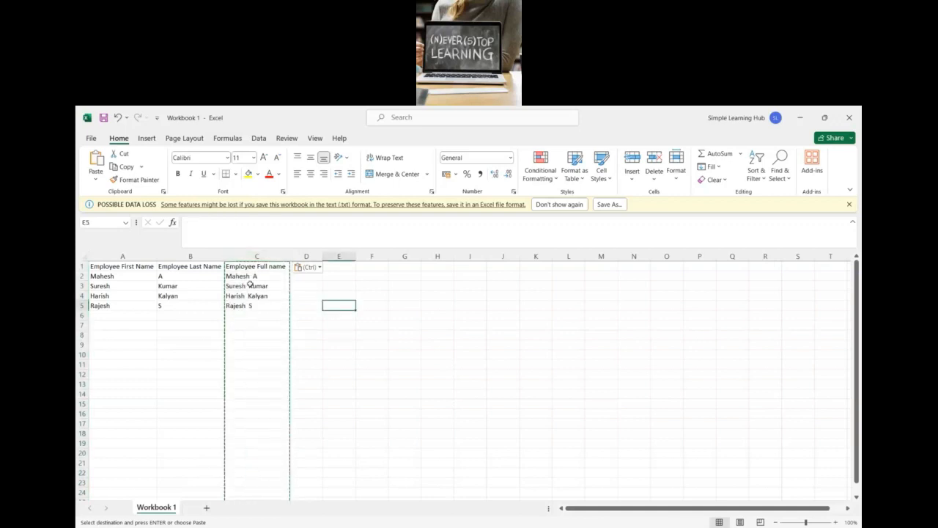
click(249, 256)
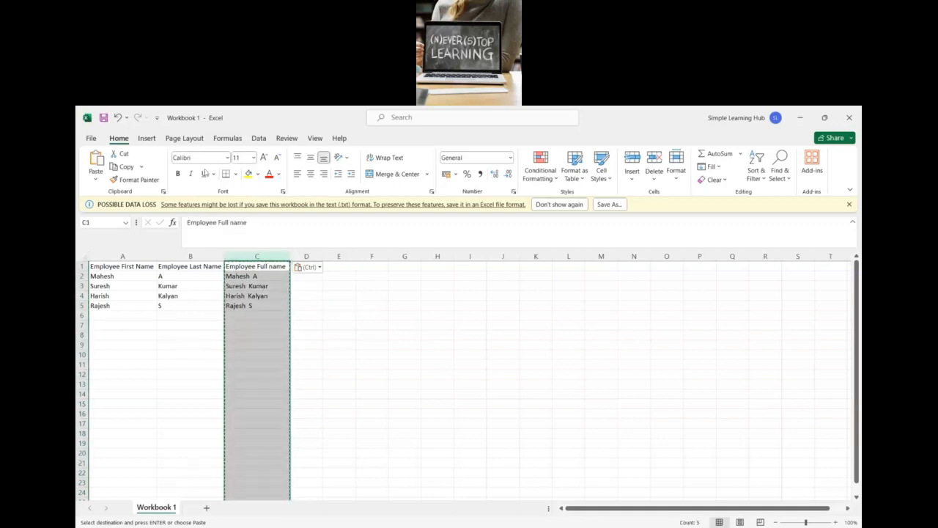
click(117, 119)
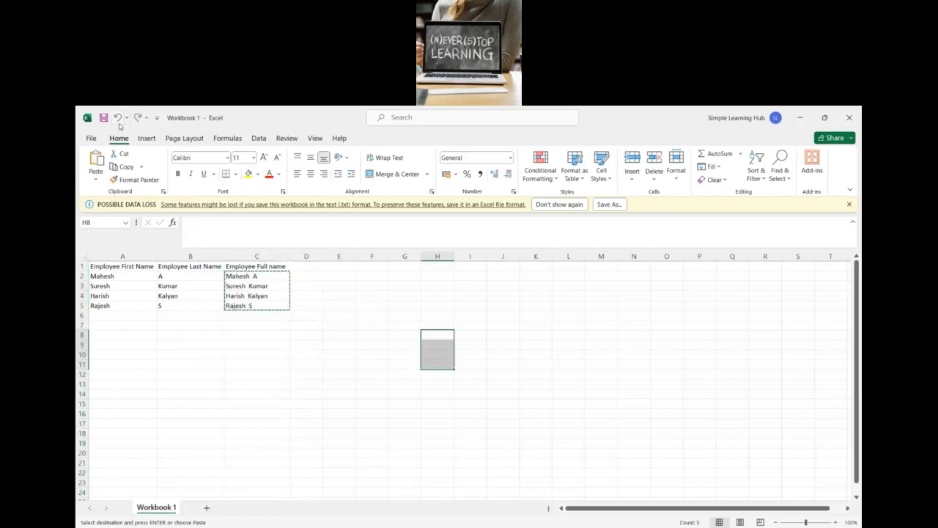
Step: Replace the CONCATENATE formulas in the Employee Full name column C with their values by pasting values over it
click(255, 277)
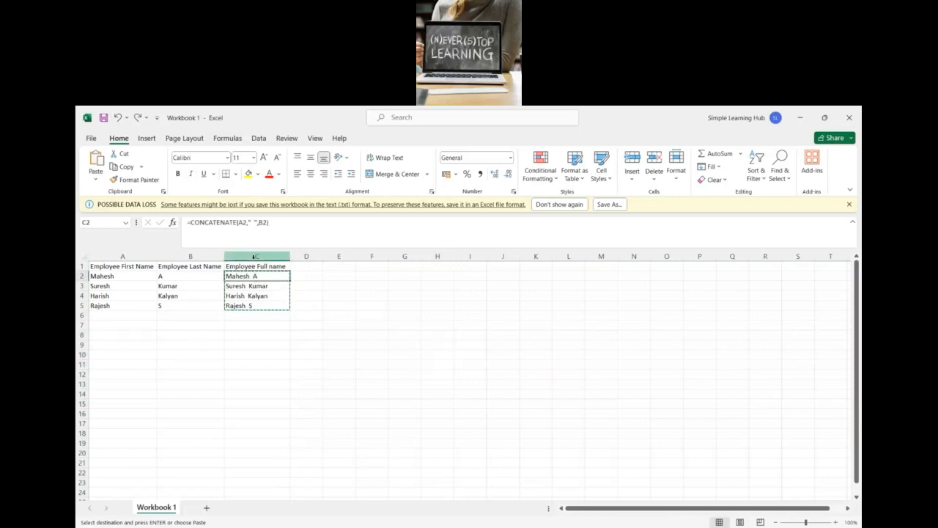
click(254, 256)
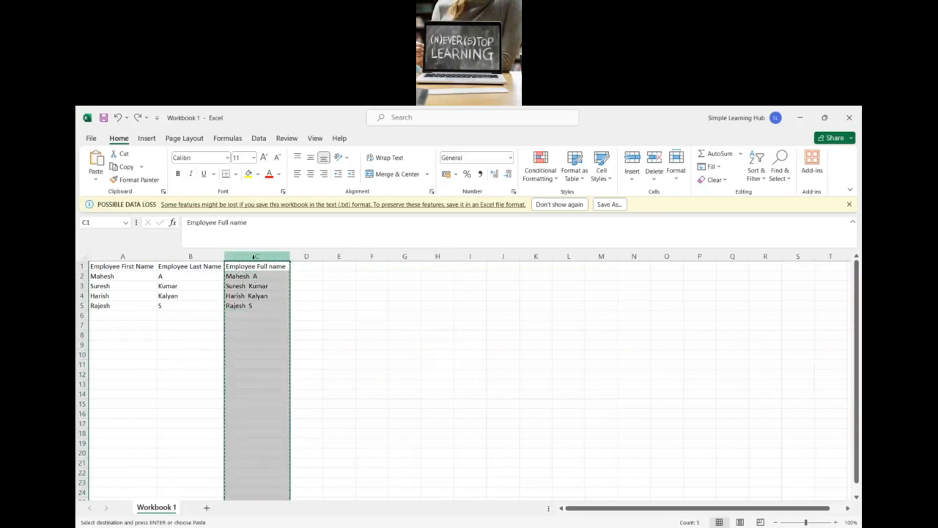
right_click(254, 257)
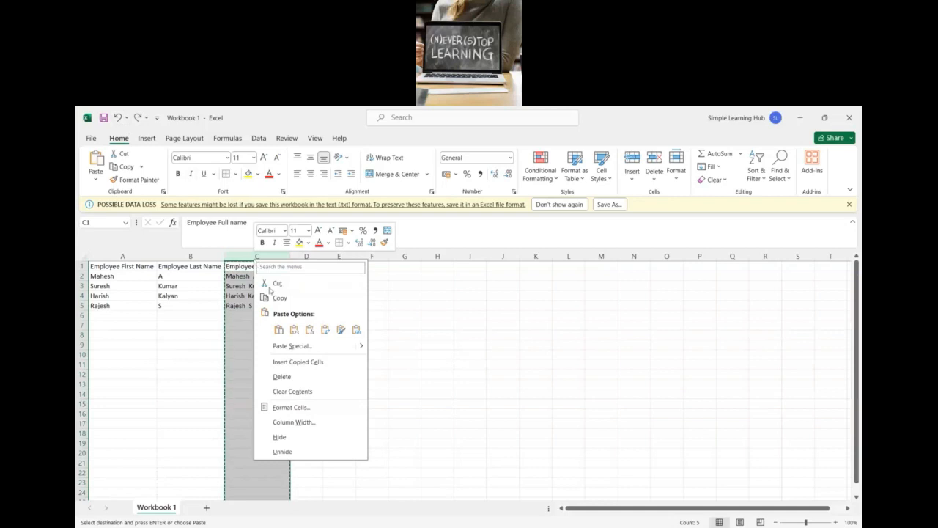
click(294, 330)
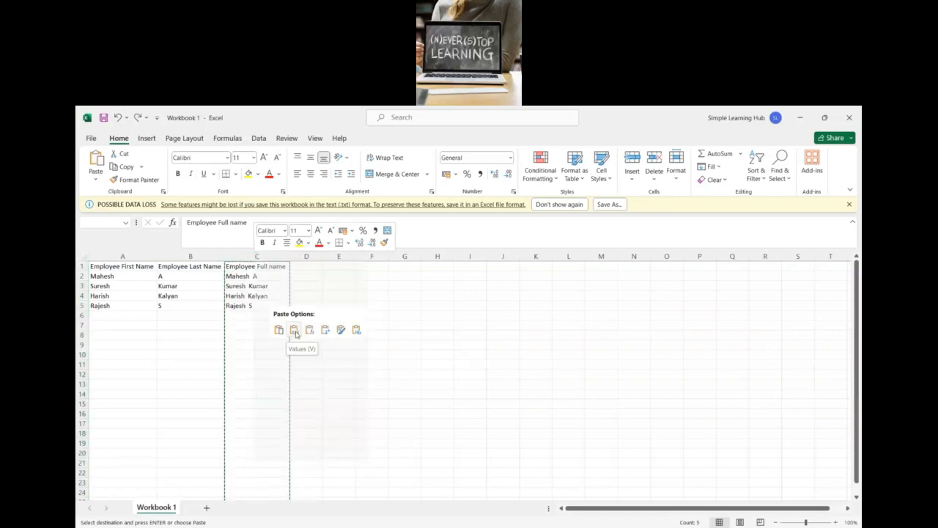
click(256, 335)
Step: Examine the full name cells C3 to C5 to see whether they hold plain text or formulas
click(253, 288)
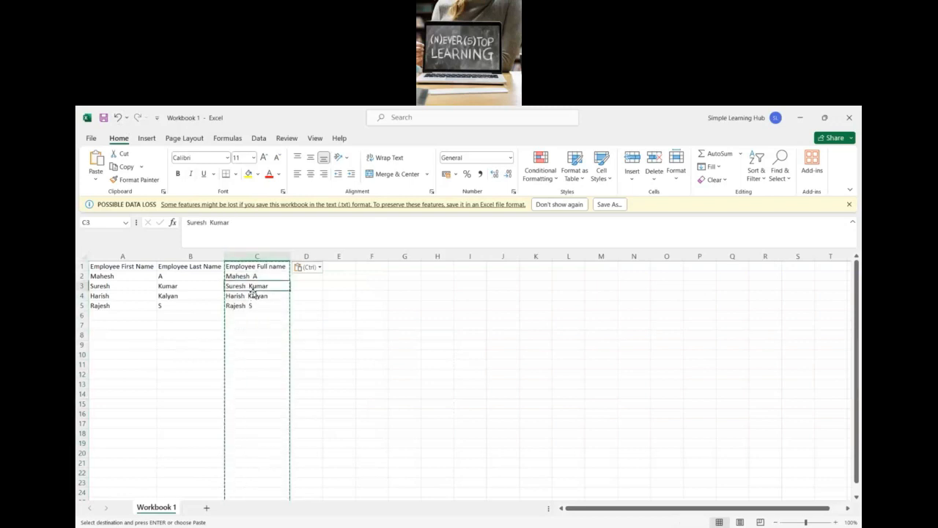
click(253, 297)
click(254, 305)
click(254, 297)
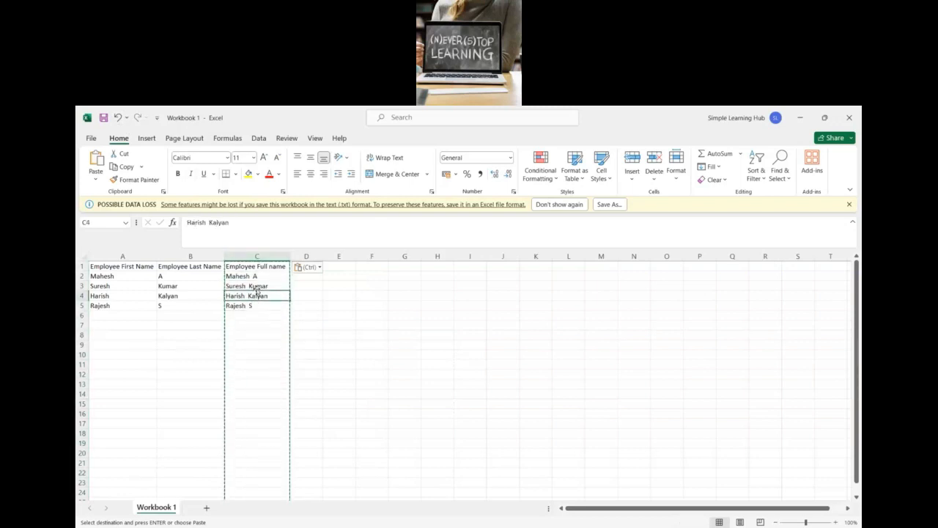
click(257, 287)
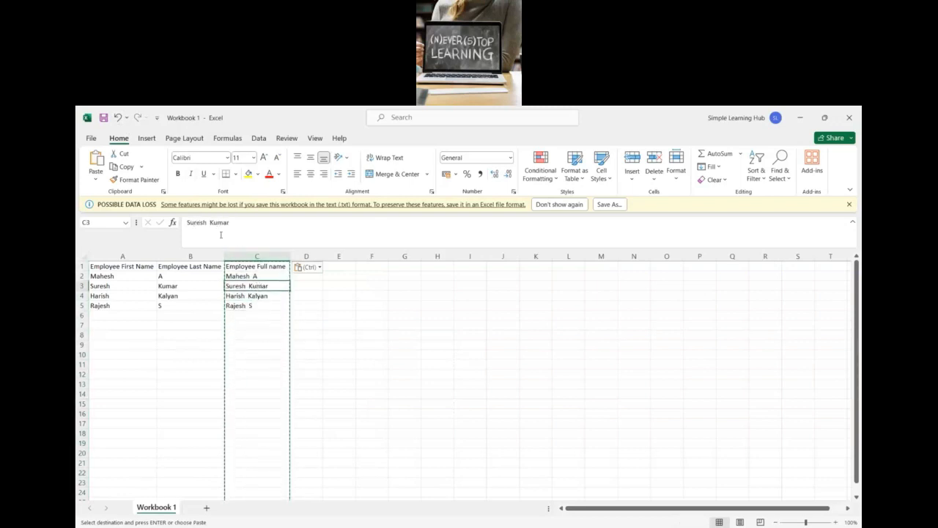
click(253, 296)
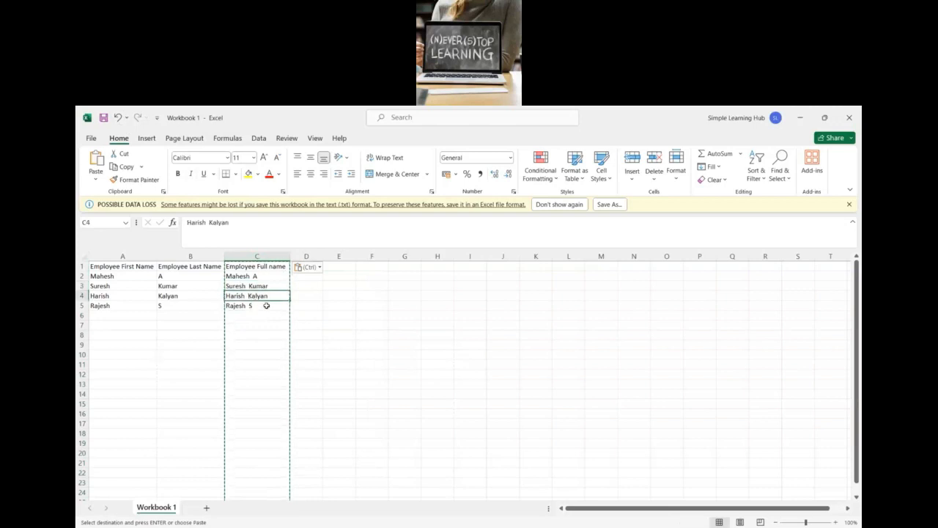
click(269, 305)
click(330, 306)
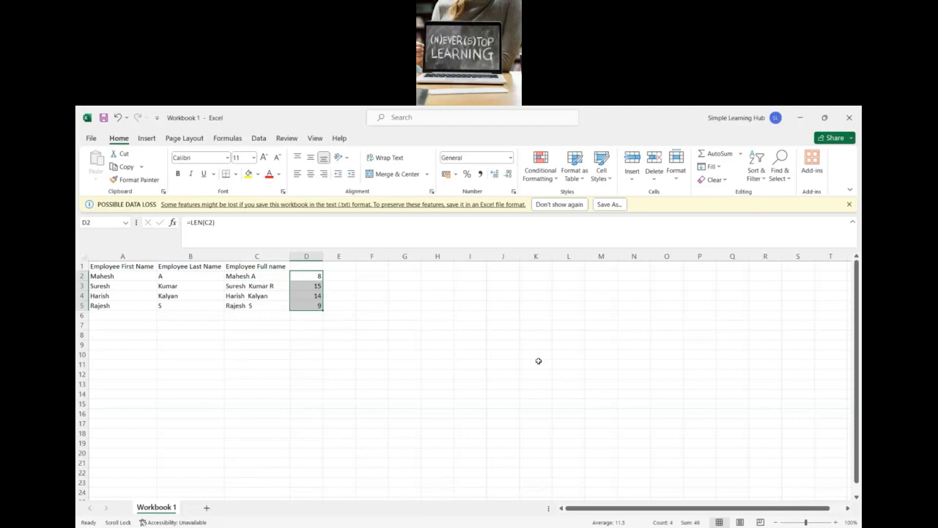
key(alt+Tab)
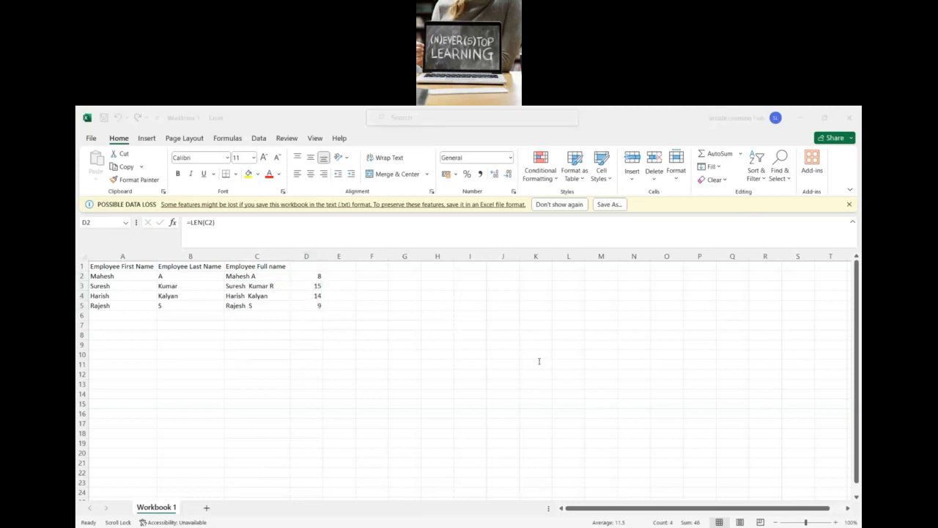
key(alt+Tab)
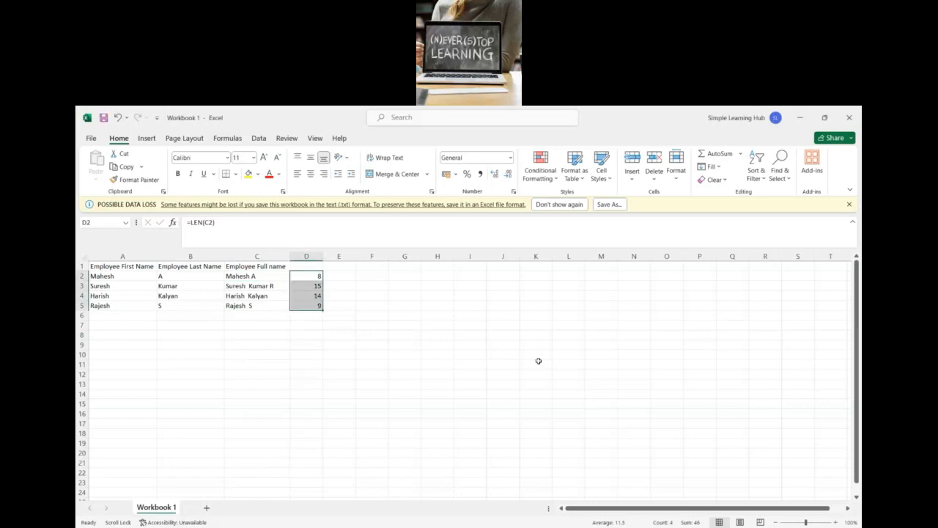
key(alt+Tab)
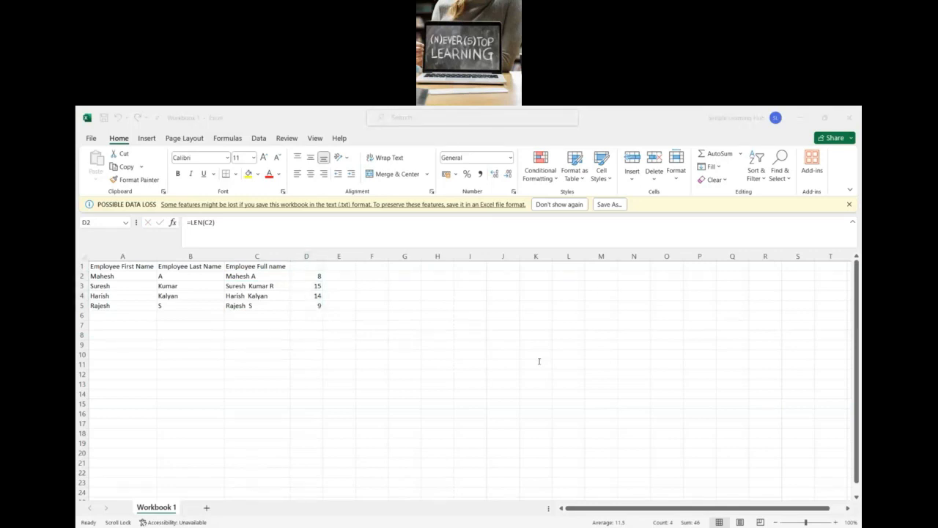
key(alt+Tab)
Step: Clear the LEN results in D2:D5 and all contents of columns B and C
key(Delete)
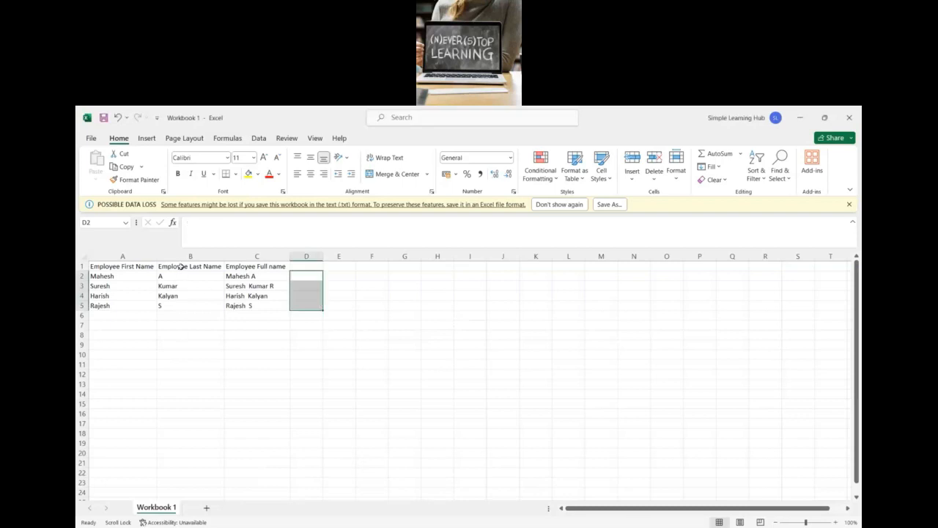
drag(184, 259, 251, 252)
key(Delete)
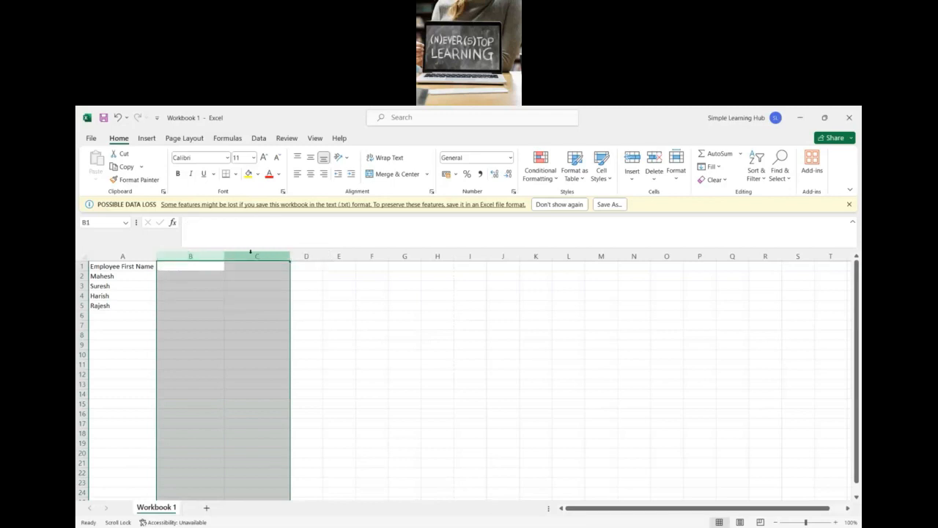
Step: Replace the column A header in A1 with Student Marks
click(137, 266)
drag(188, 222, 256, 220)
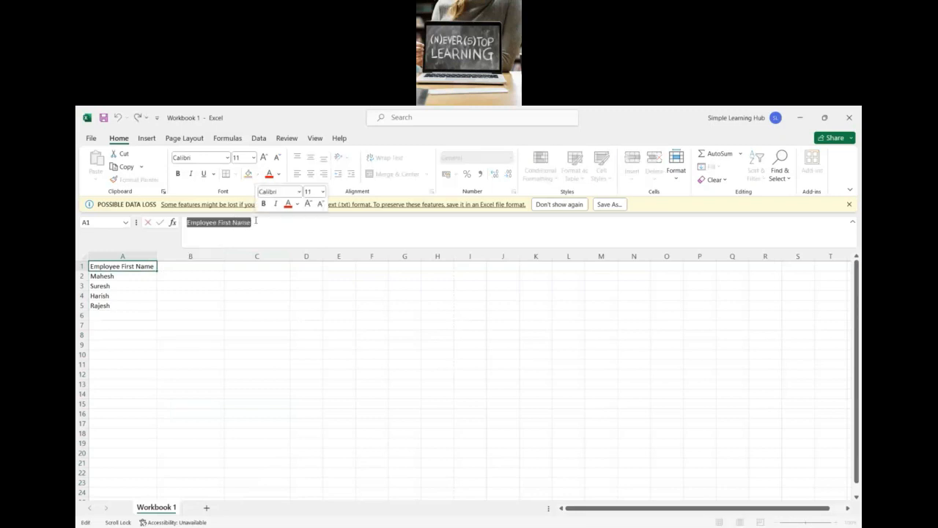
text(Stus)
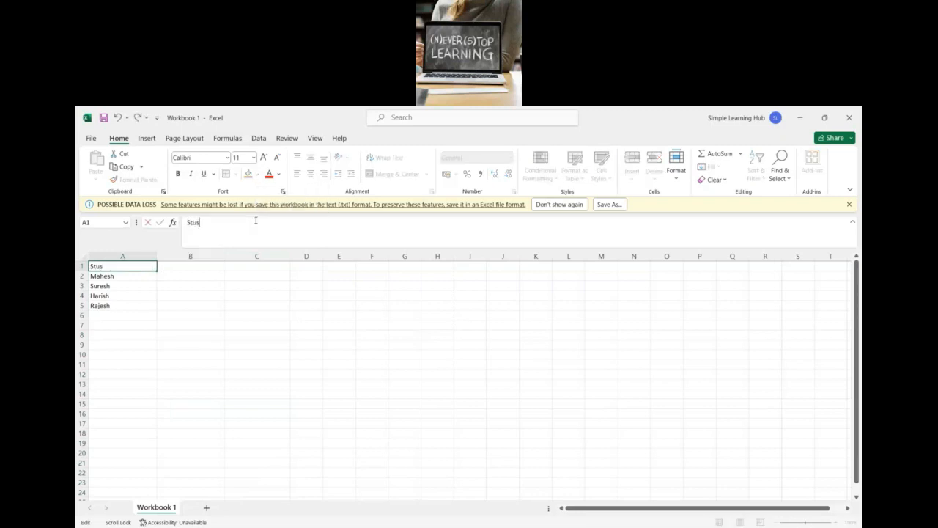
key(BackSpace)
text(dent Marks)
click(192, 296)
Step: Add the subject headers Maths in B1 and Social in C1
click(184, 266)
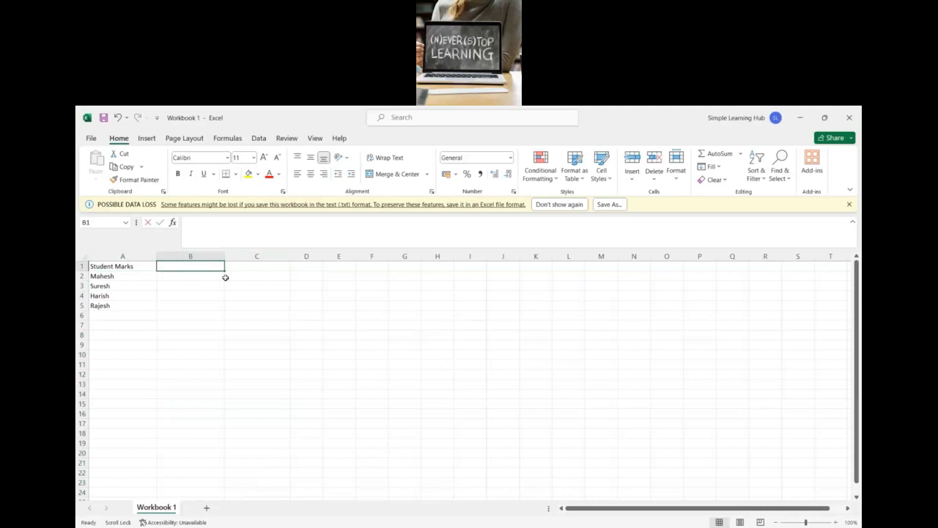
text(Maths)
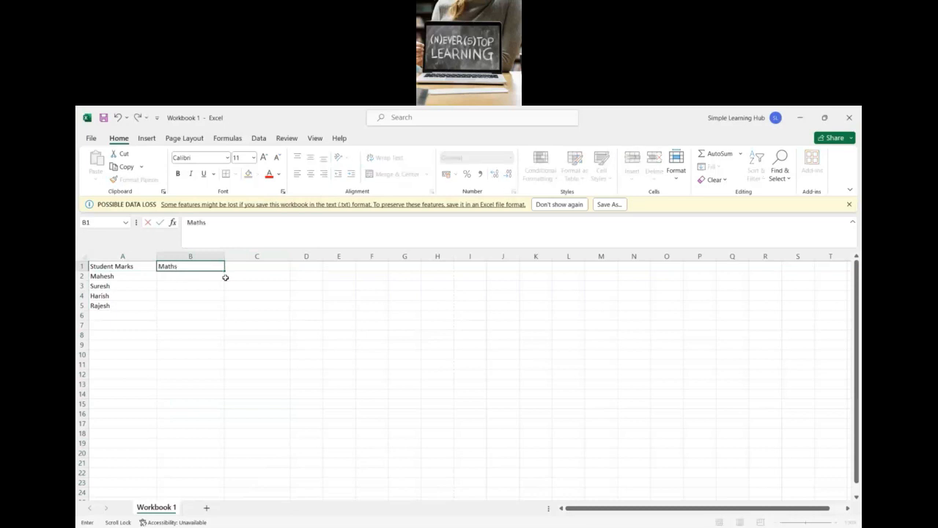
scroll(226, 277, right, 1)
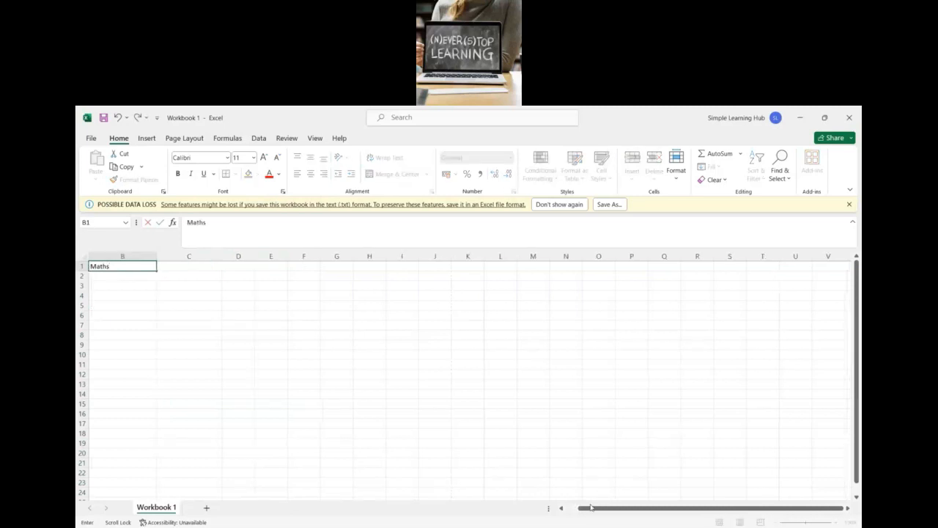
drag(592, 507, 547, 508)
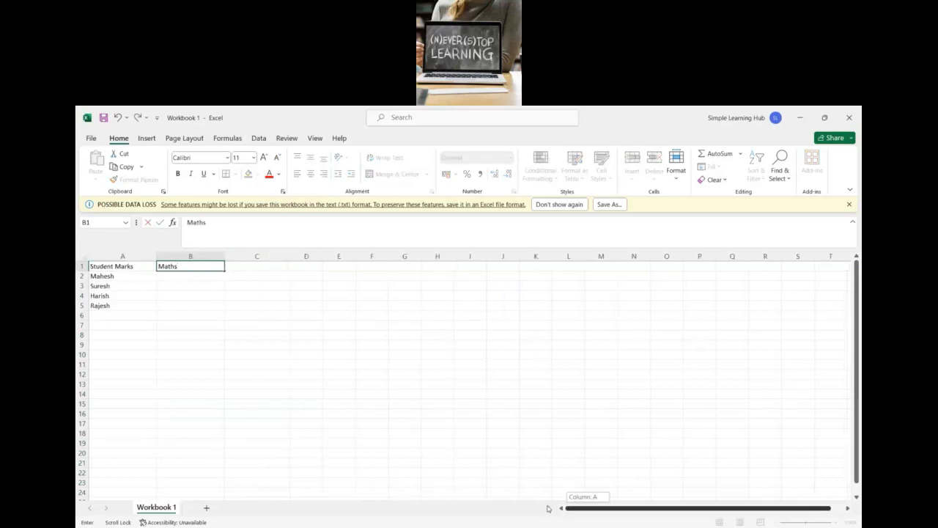
click(259, 267)
text(Sci)
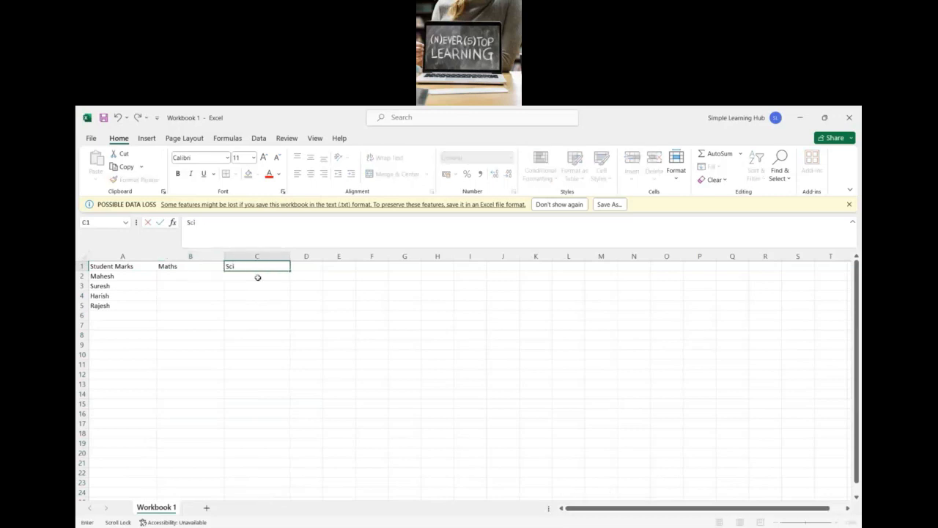
text(e)
key(BackSpace)
key(BackSpace)
key(BackSpace)
key(BackSpace)
text(Social)
click(186, 285)
Step: Enter 90 in B2 as the first student's Maths mark
click(185, 275)
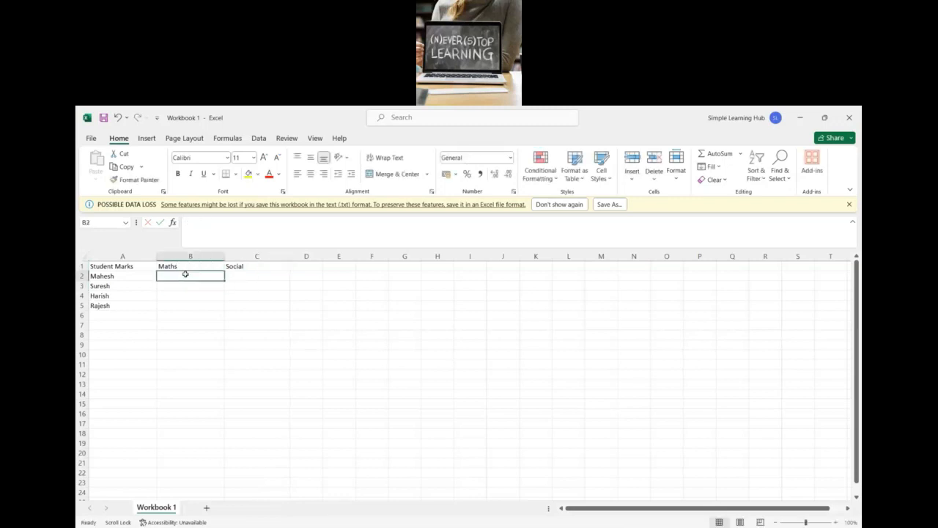
text(90)
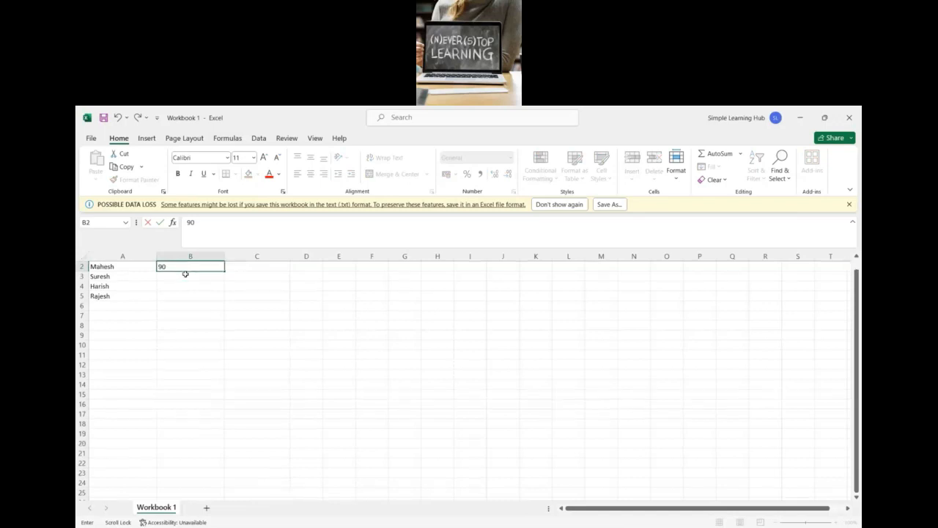
scroll(185, 273, down, 1)
scroll(185, 274, up, 1)
click(240, 276)
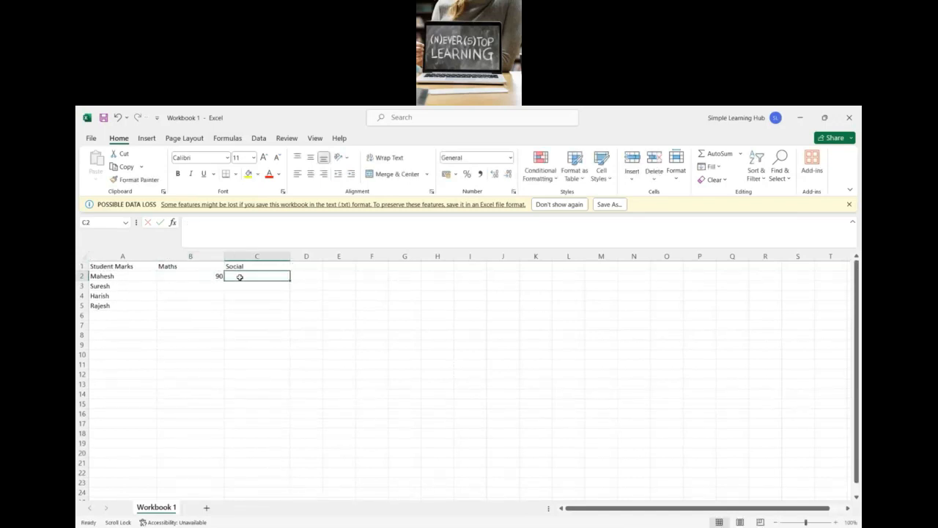
Step: Enter the first student's Social mark 85 in C2, and 69 in B3 and 73 in C3 for the second student
text(85)
click(210, 286)
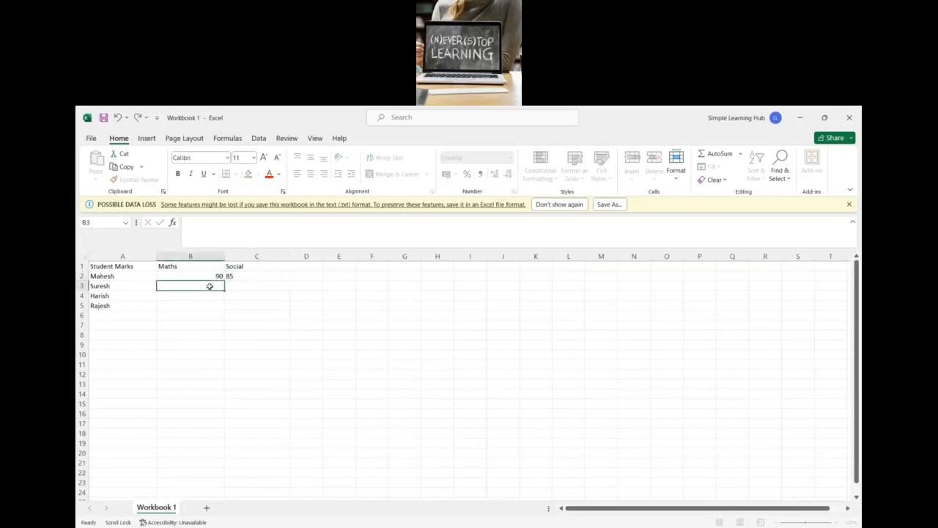
text(69)
click(240, 286)
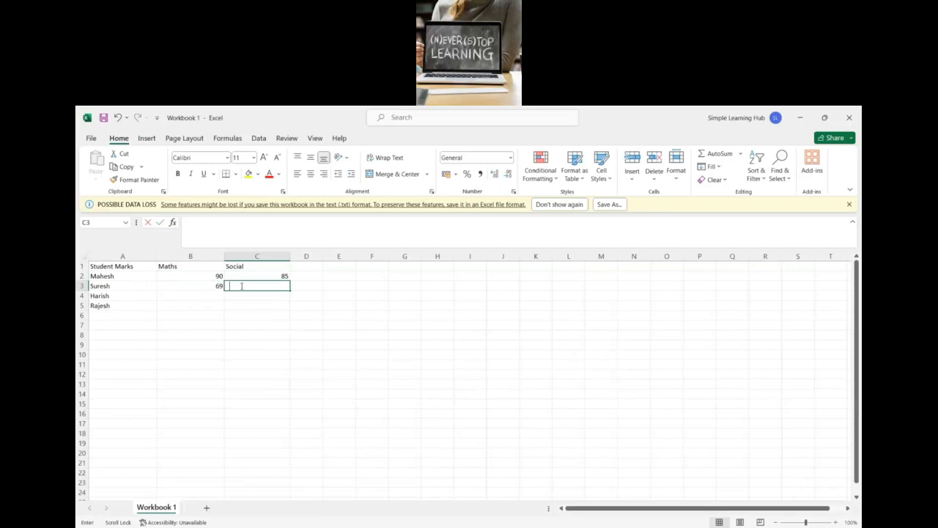
text(73)
Step: Fill in the remaining Maths and Social marks: 50 and 88 in row 4, 40 and 92 in row 5
click(208, 294)
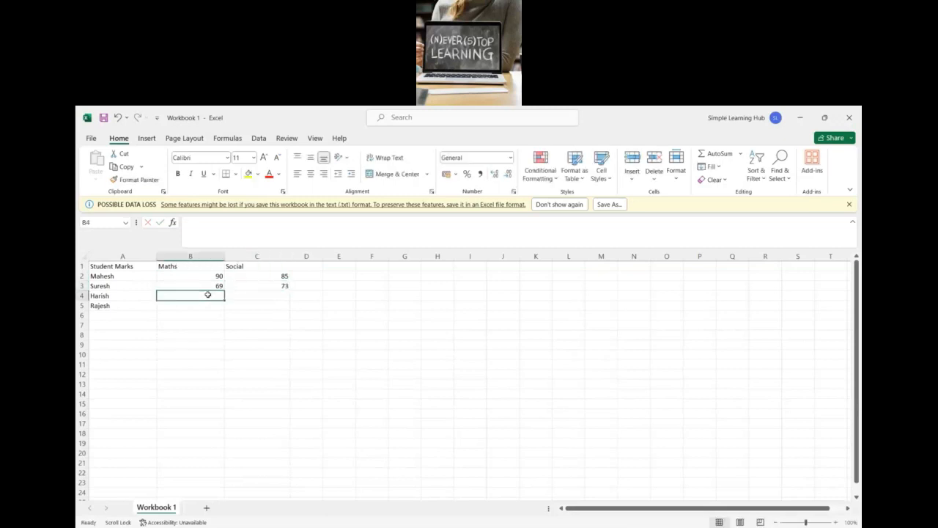
text(50)
click(241, 295)
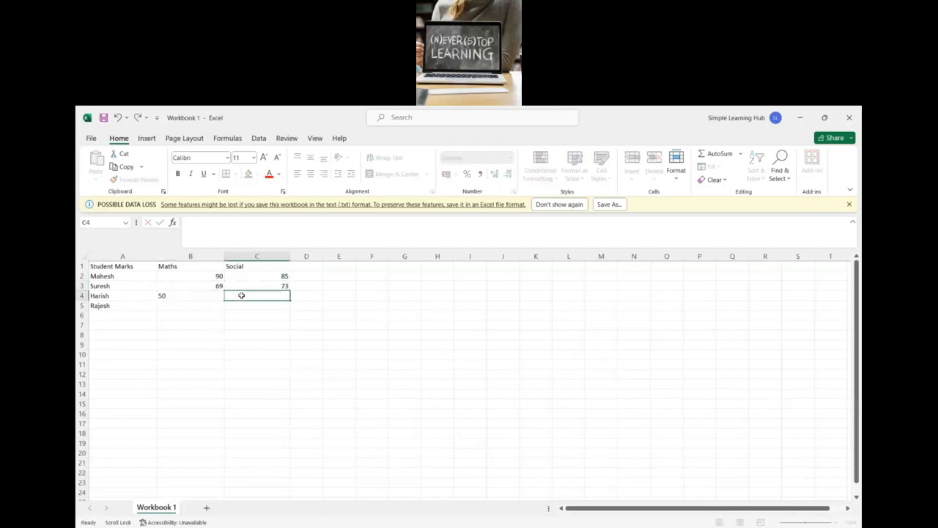
text(88)
click(204, 305)
text(40)
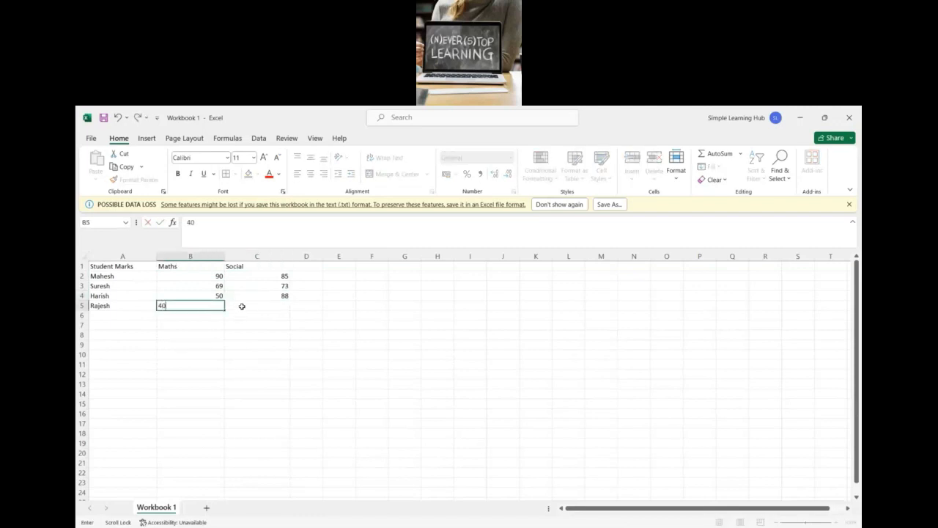
click(241, 306)
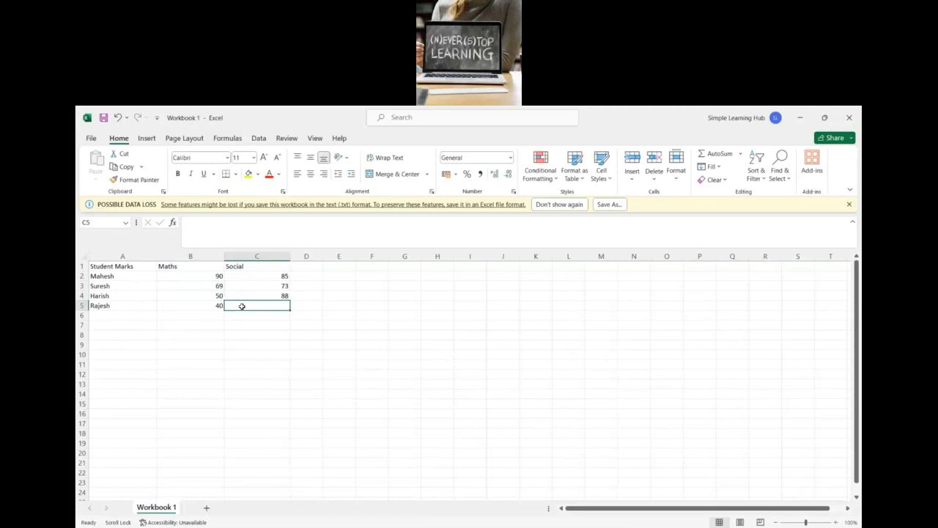
text(92)
click(243, 317)
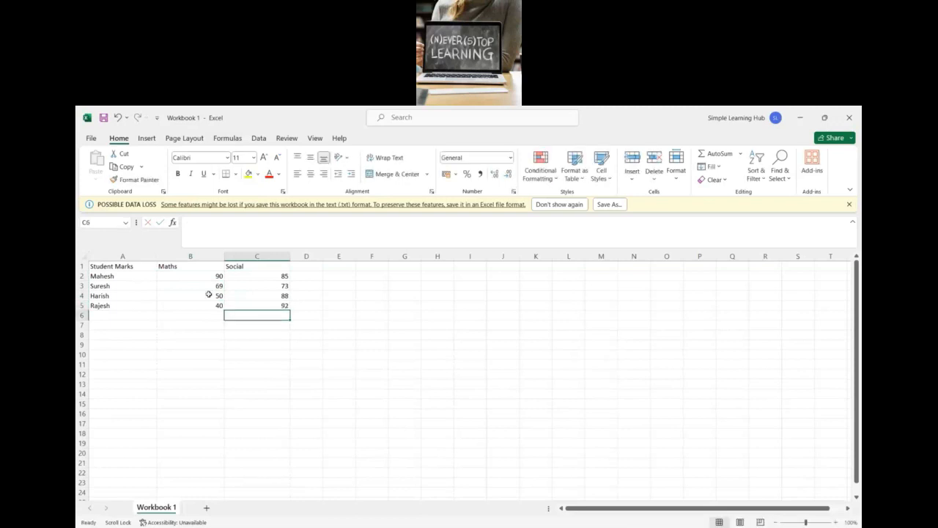
Step: Total the Maths marks in B6 with =SUM(B2:B5) and clear that formula again
drag(199, 271, 268, 307)
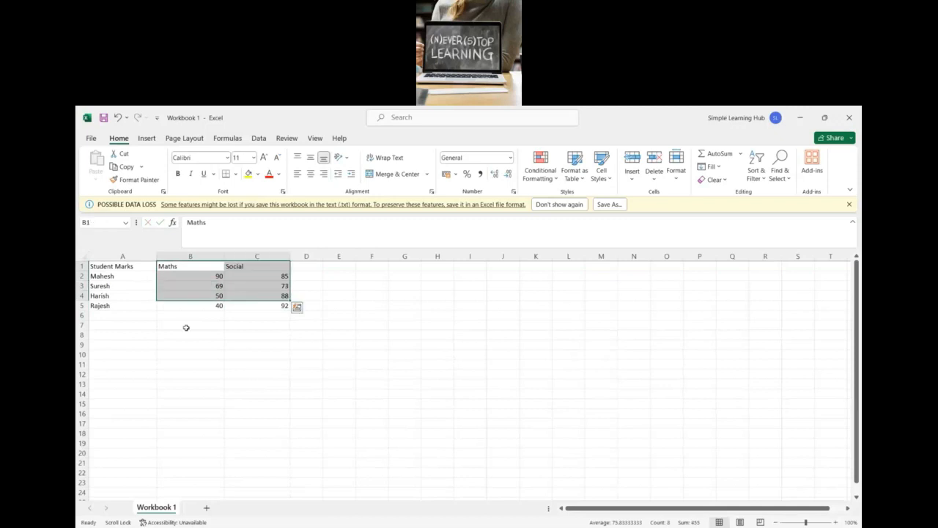
click(184, 327)
click(179, 317)
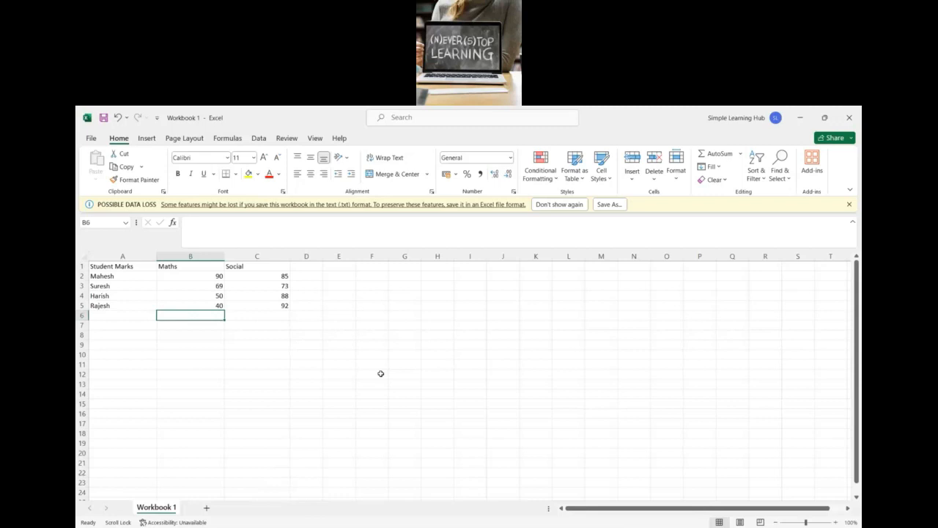
text(=)
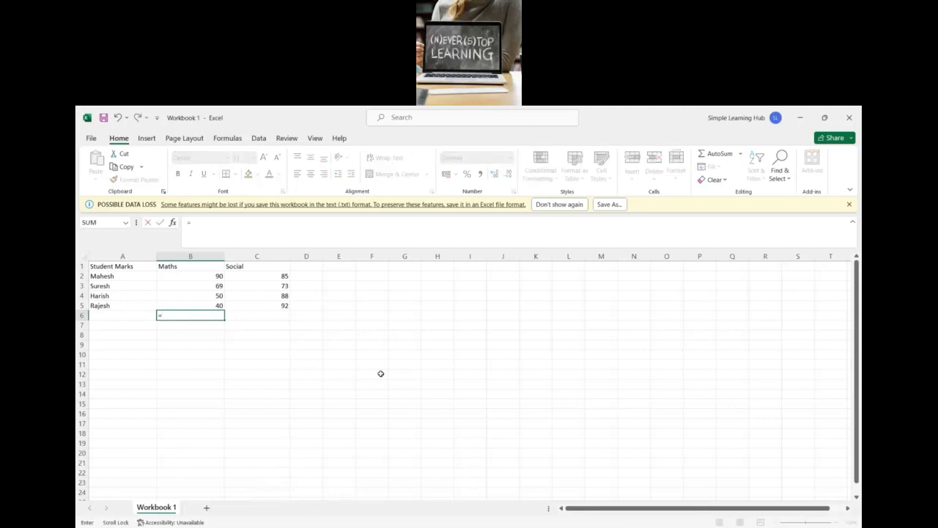
text(sum()
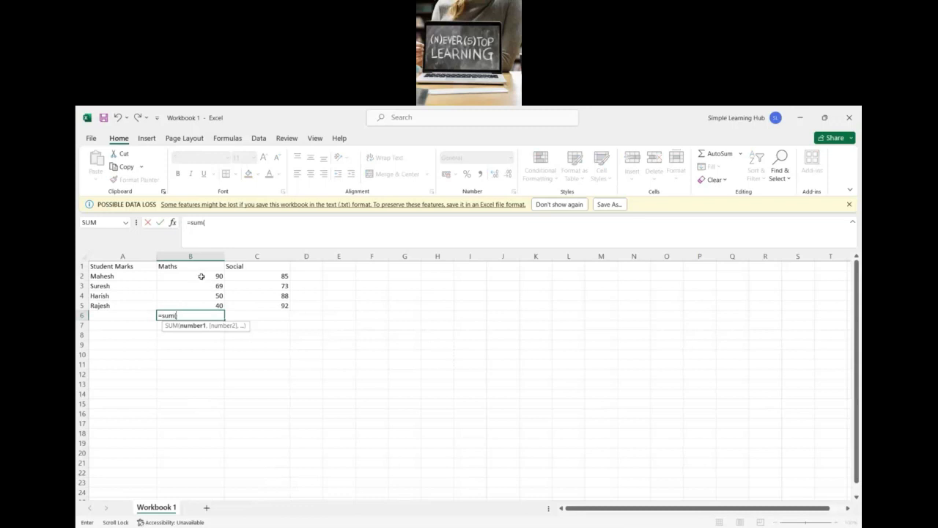
drag(201, 275, 201, 304)
text())
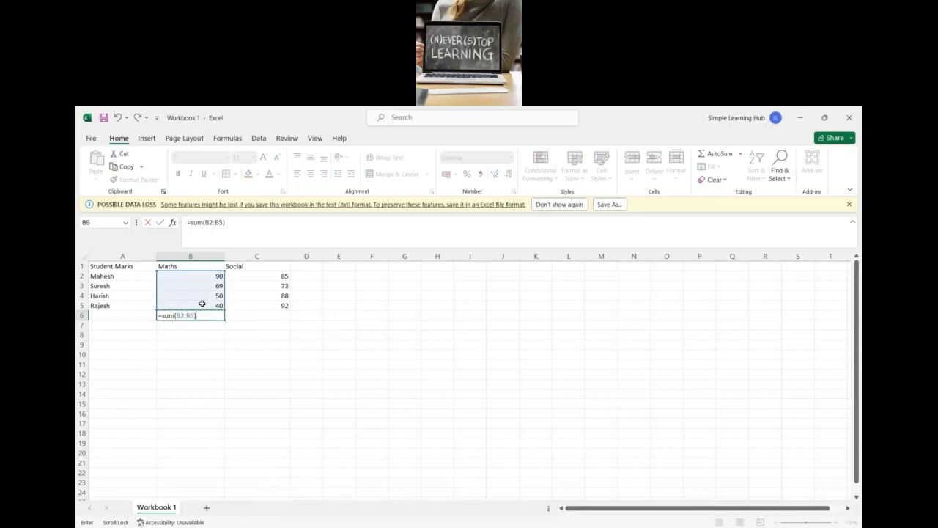
key(Return)
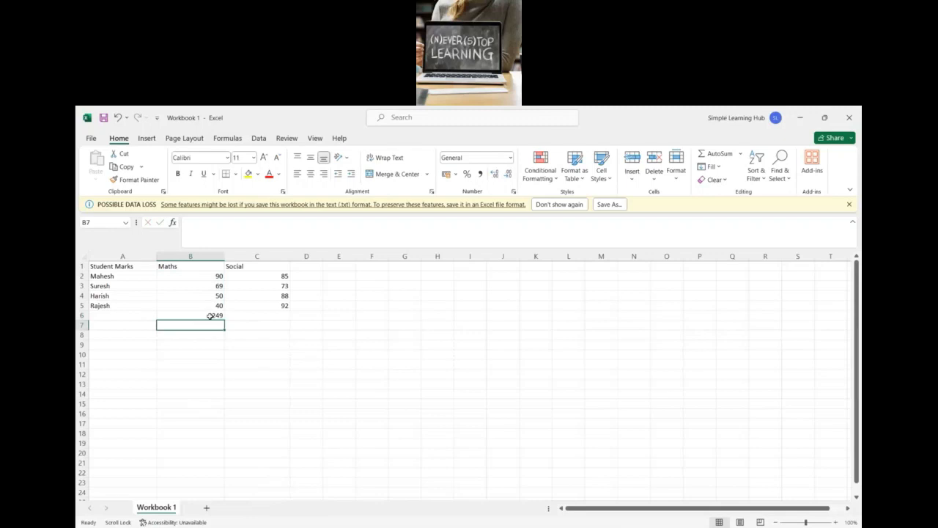
click(211, 316)
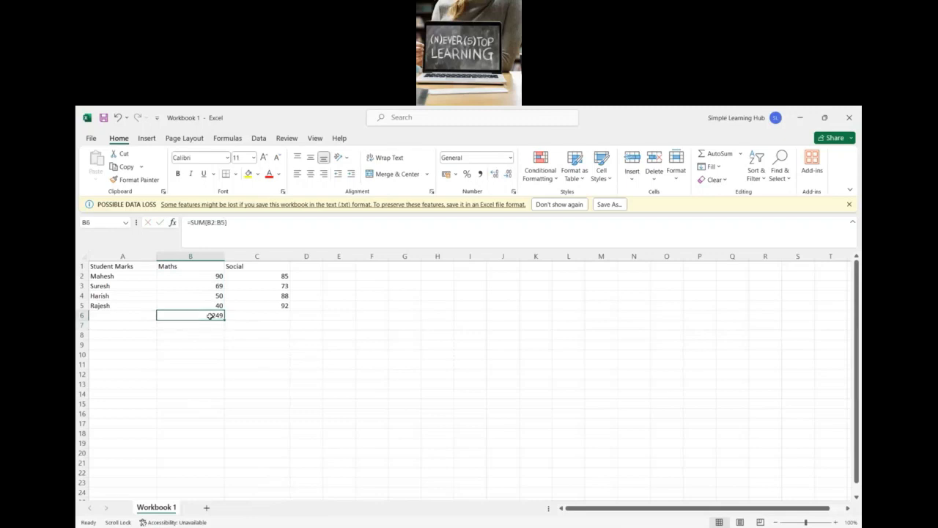
key(Delete)
Step: Add the first student's marks in D2 with =SUM(B2:C2) and fill the formula down to D5
click(314, 276)
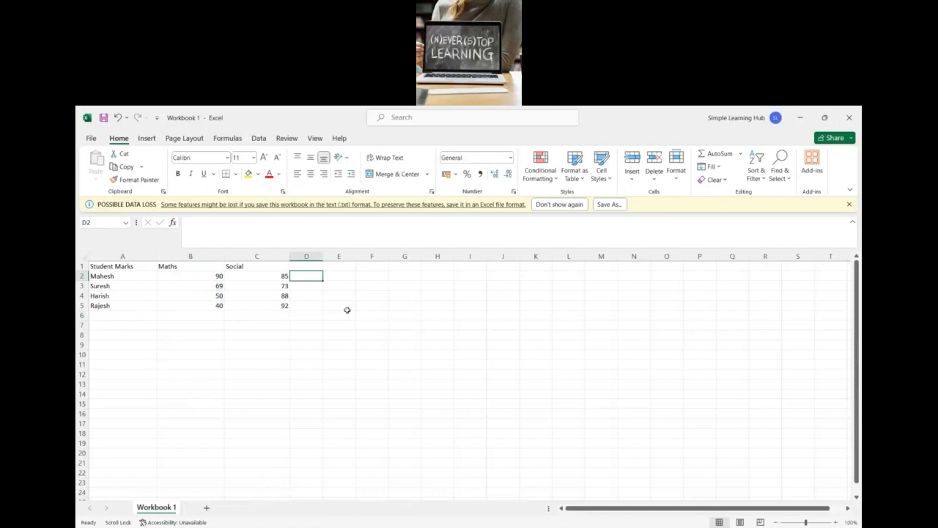
text(=)
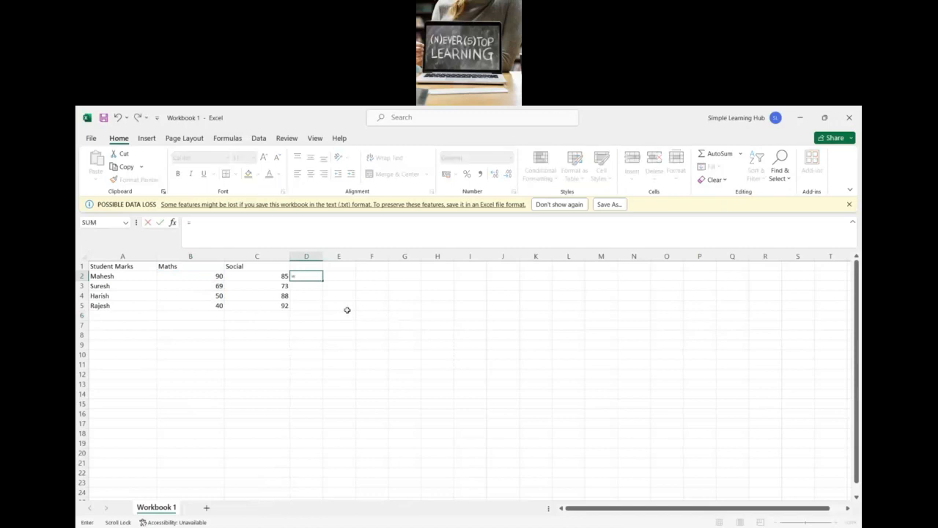
text(sum()
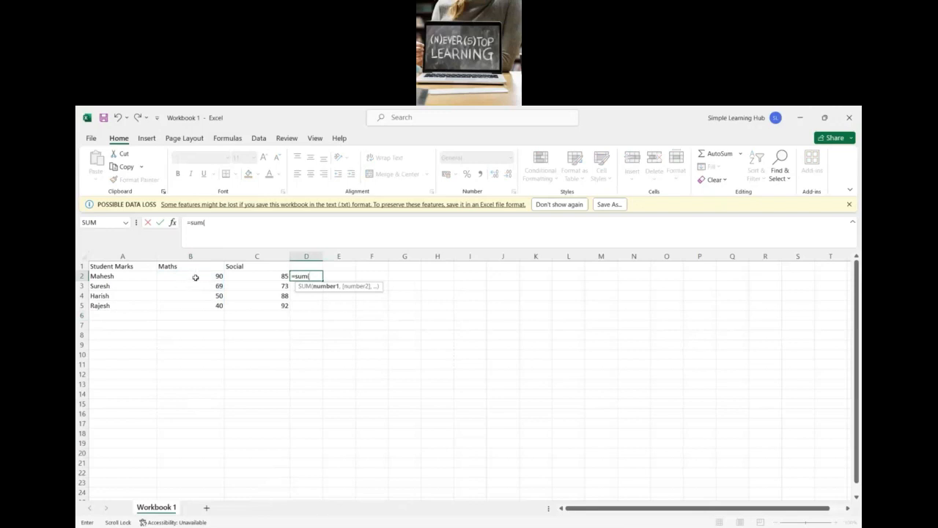
drag(198, 277, 232, 277)
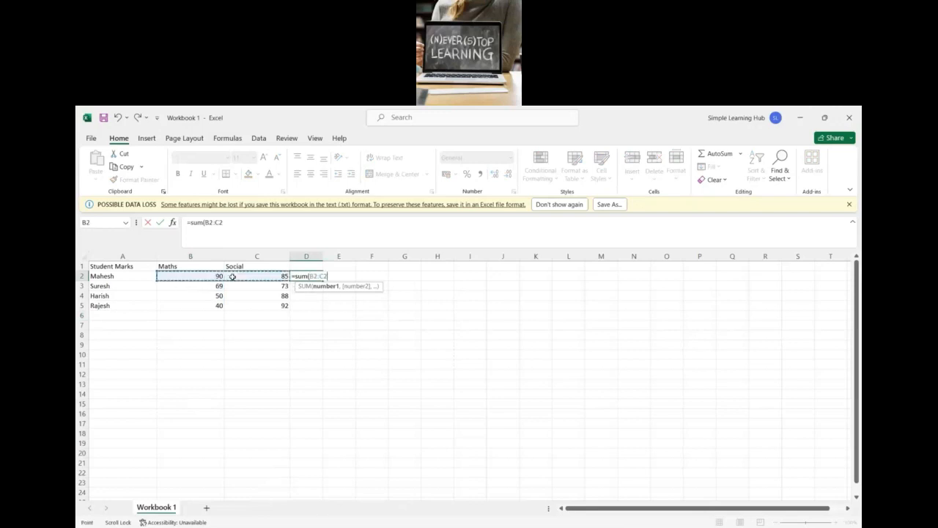
key(Return)
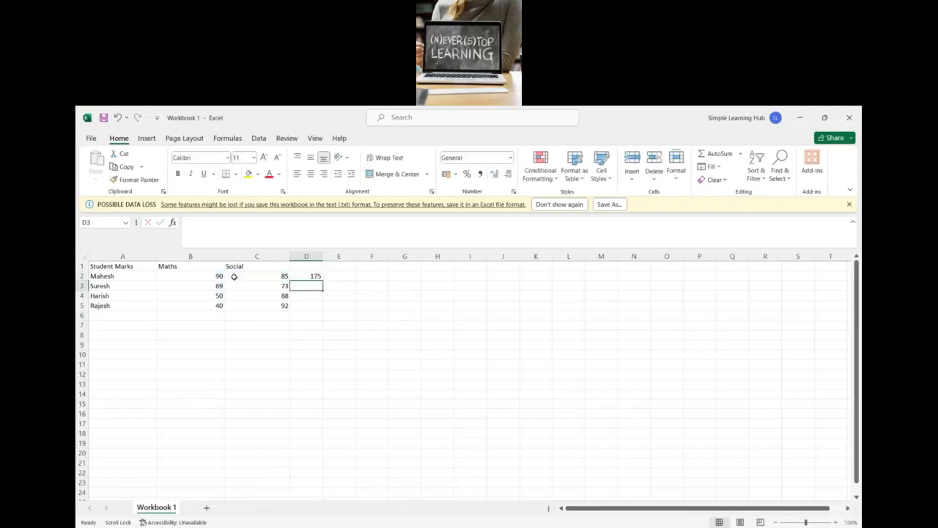
click(311, 276)
drag(322, 280, 323, 310)
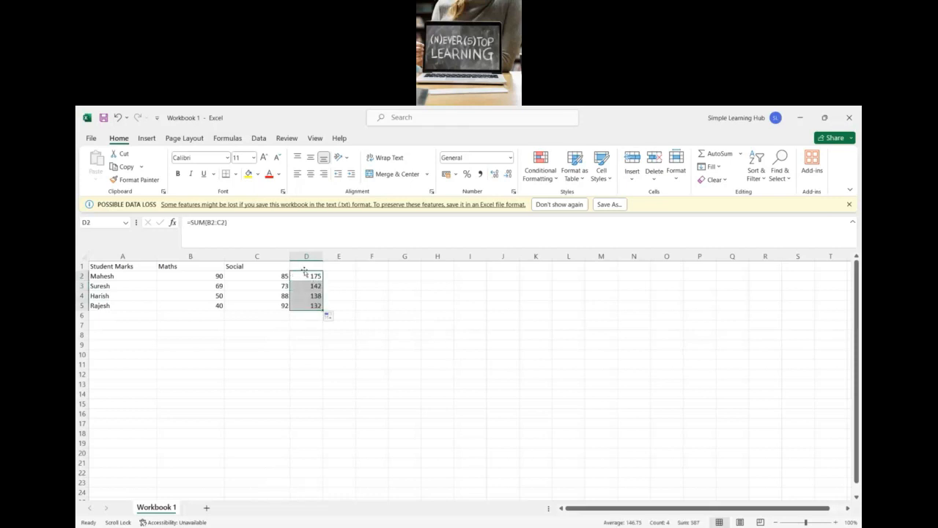
Step: Head column D with Total Marks in D1 and fit the column width to its contents
click(306, 266)
text(To)
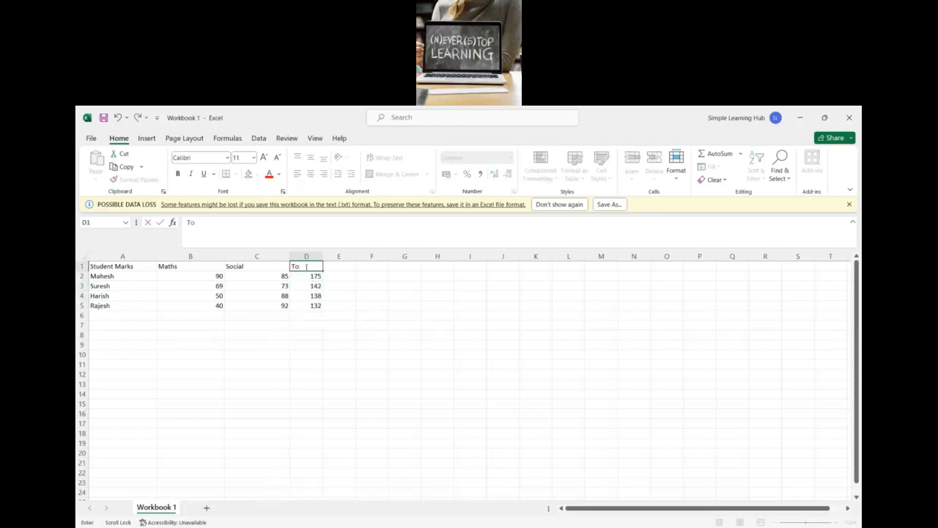
text(tal Marks)
drag(325, 323, 322, 322)
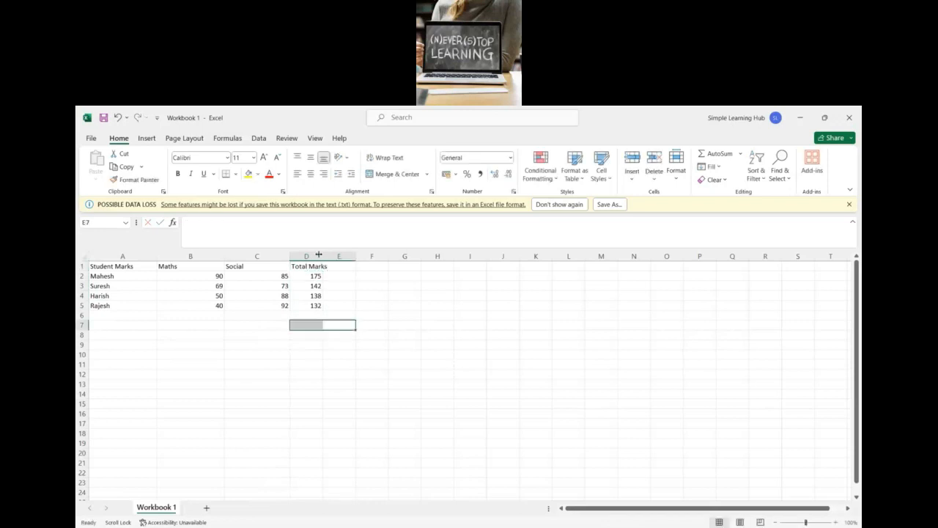
double_click(323, 256)
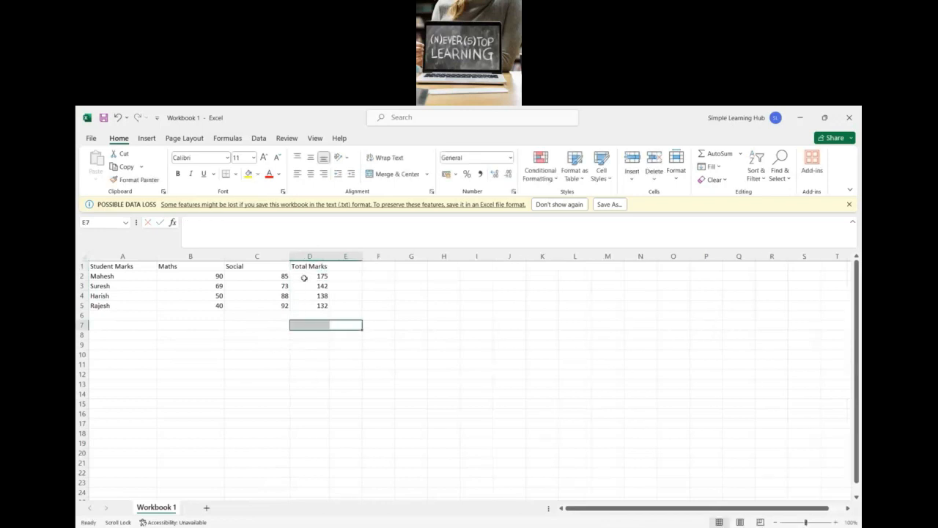
Step: Check the SUM formula behind each student's total in D2:D5
drag(305, 278, 308, 305)
click(242, 328)
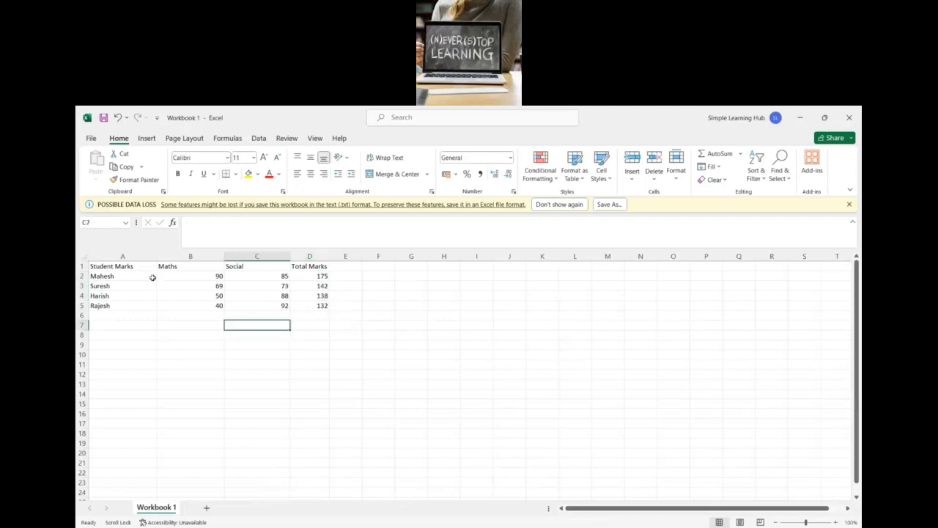
click(315, 278)
click(320, 287)
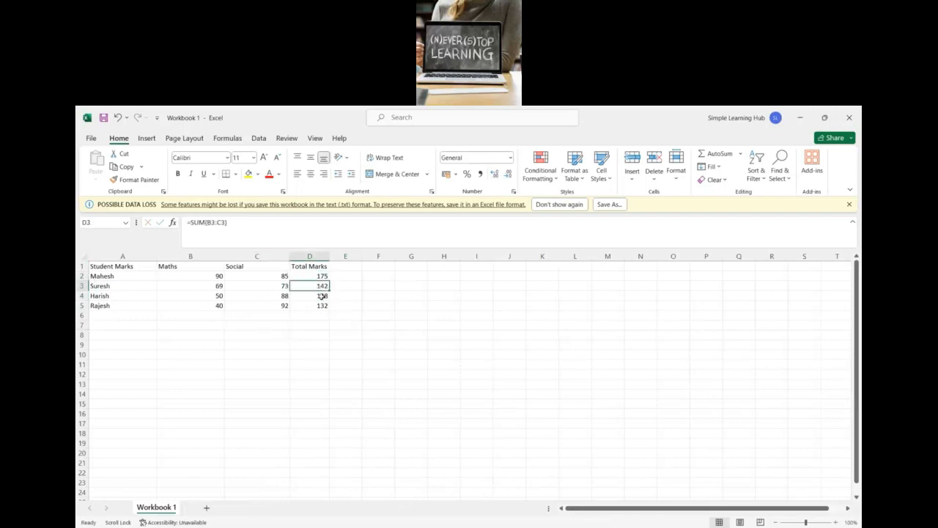
click(322, 297)
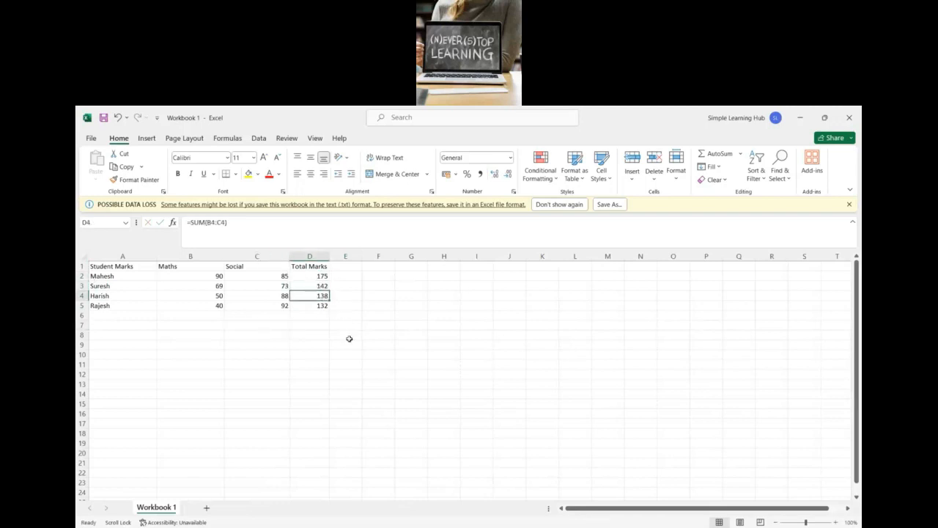
click(322, 306)
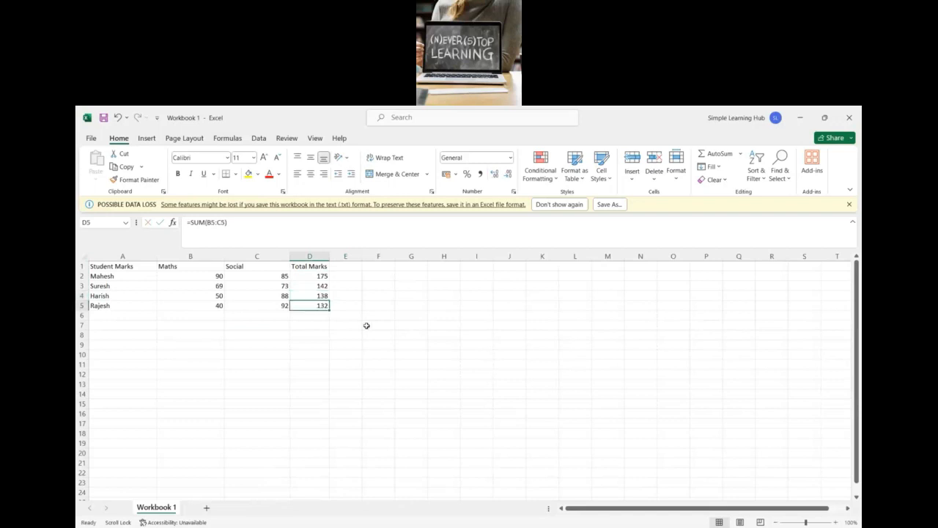
click(354, 267)
click(411, 276)
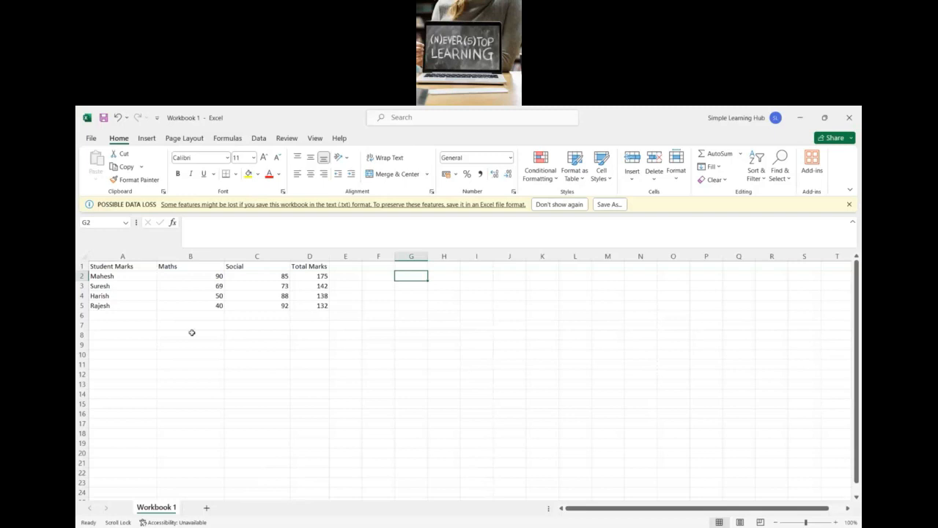
Step: Find the lowest Maths mark in F2 with =MIN(B:B) and select that cell to check its formula
drag(110, 268, 264, 306)
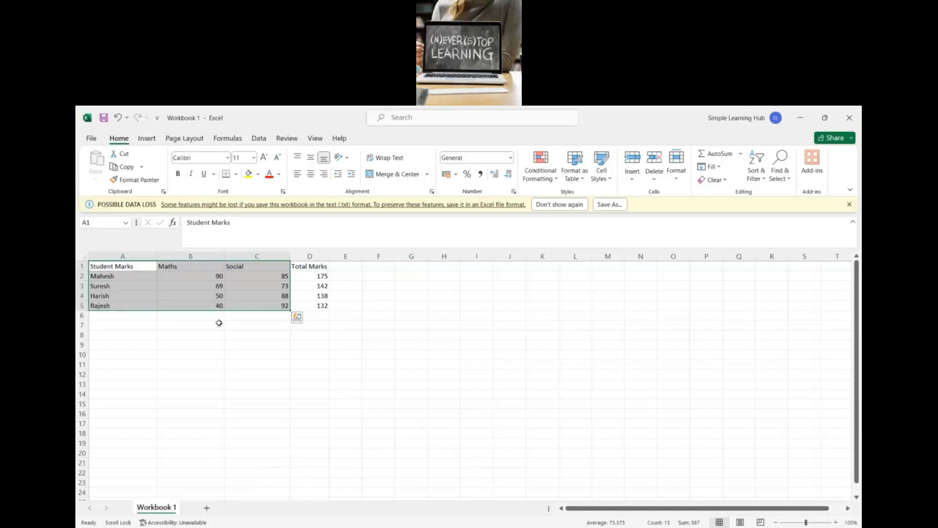
click(370, 276)
text(=)
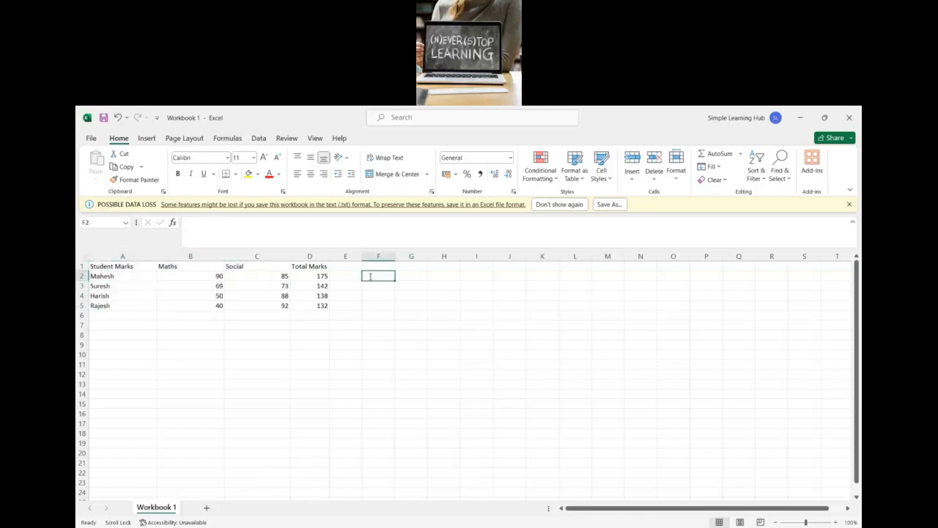
text(min)
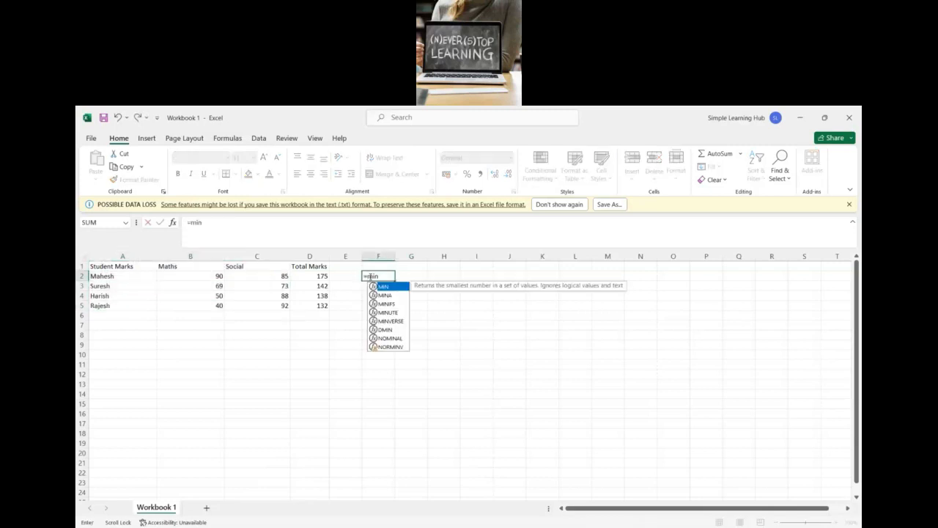
key(Tab)
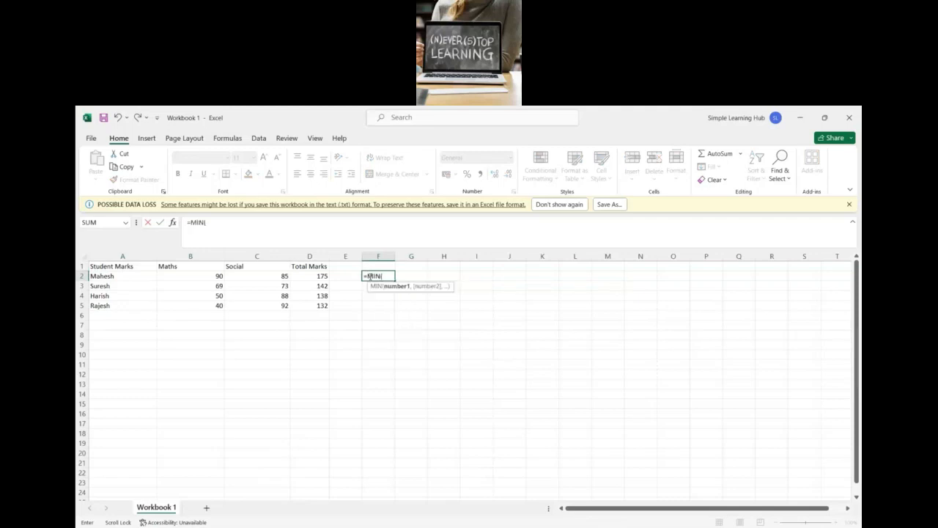
click(195, 257)
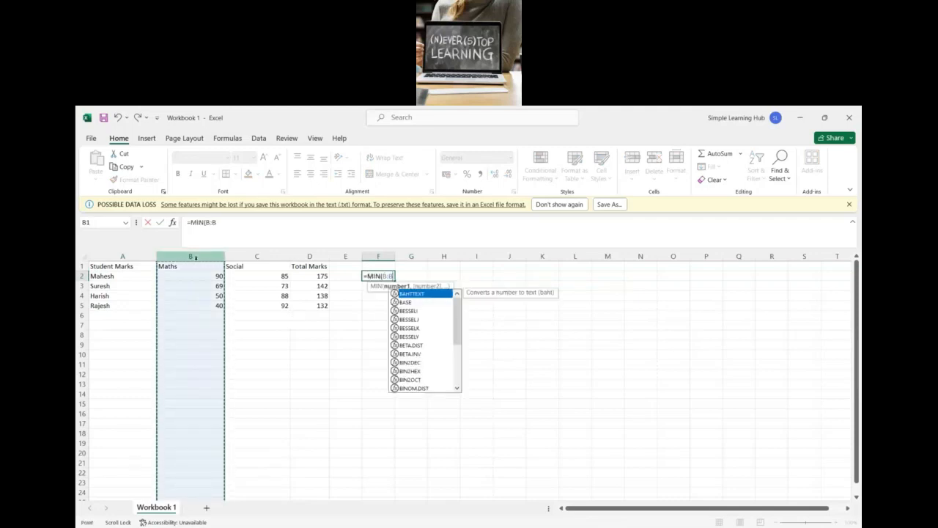
text())
key(Return)
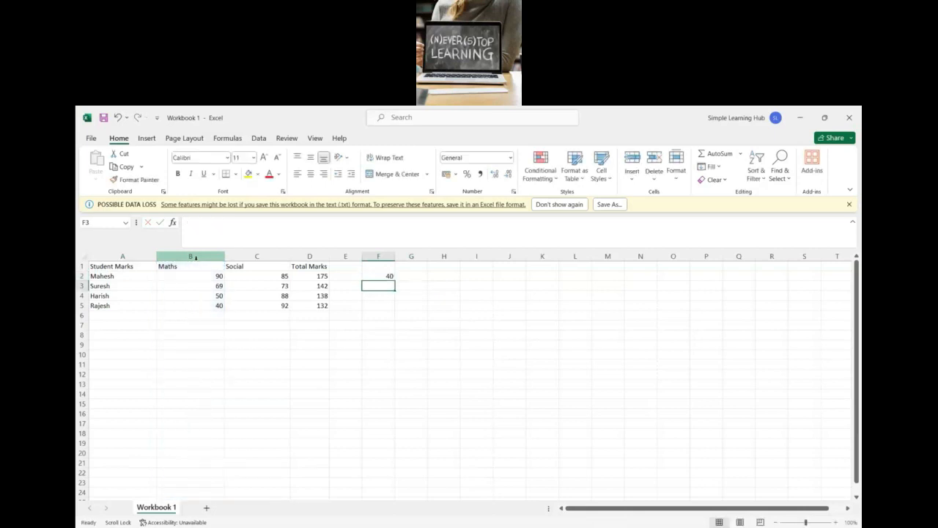
click(387, 276)
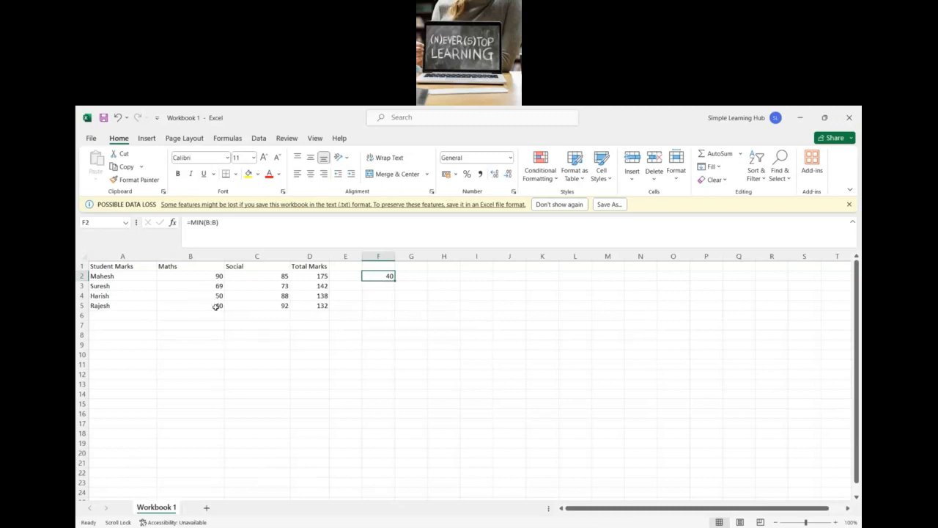
Step: Find the highest Maths mark in F3 with =MAX(B:B) and select that cell to check its formula
click(383, 289)
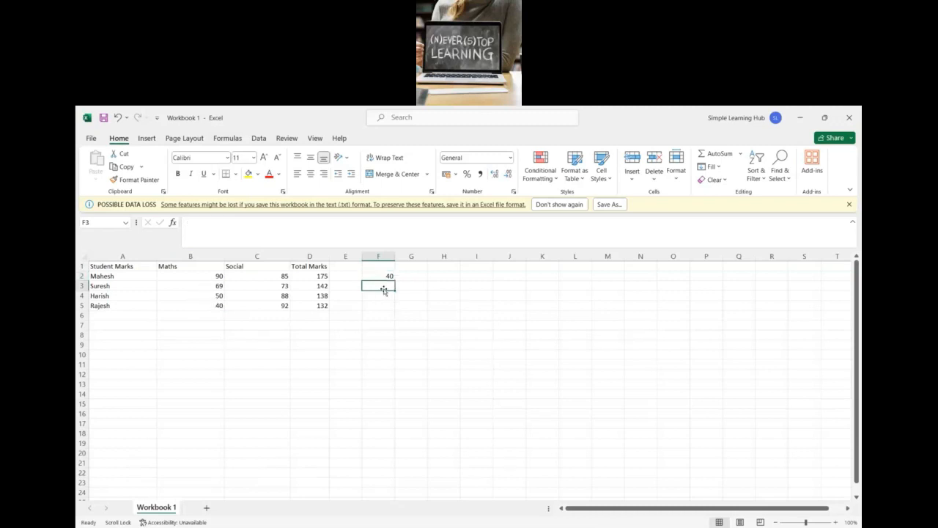
text(=)
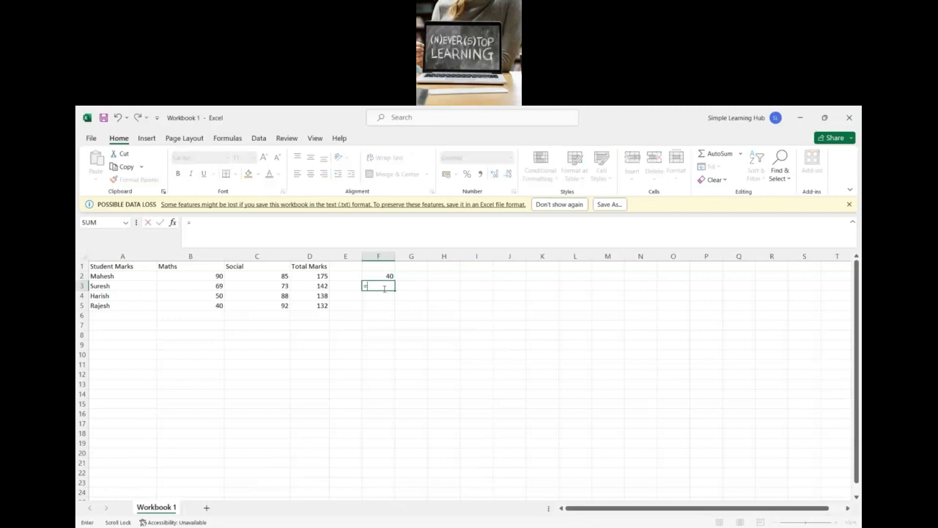
text(ma)
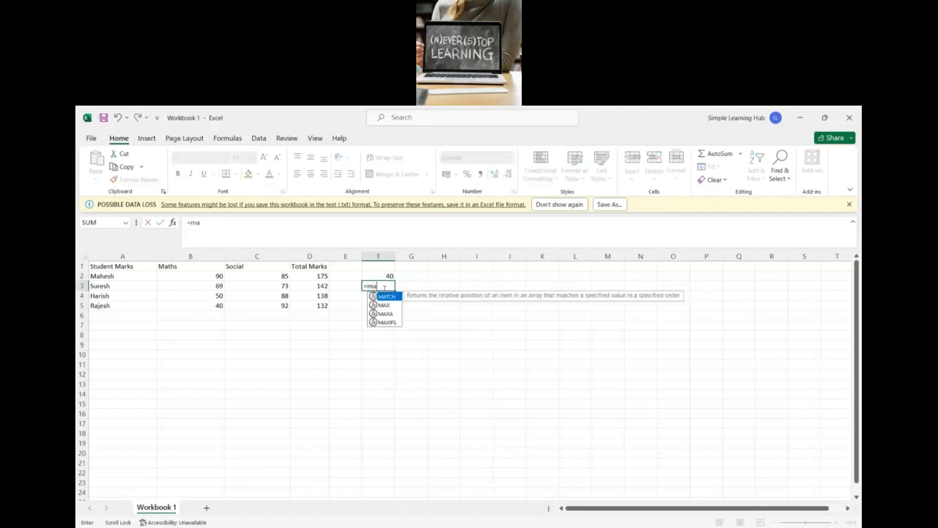
key(Down)
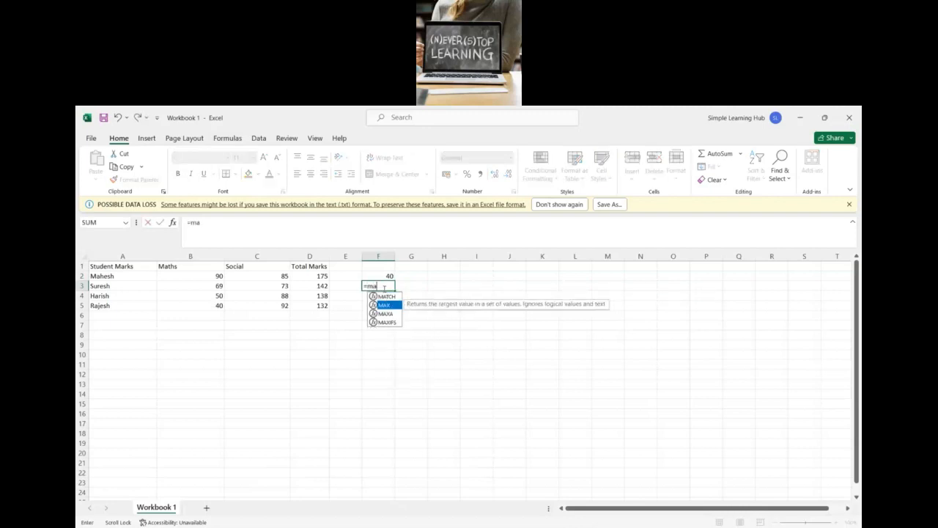
key(Tab)
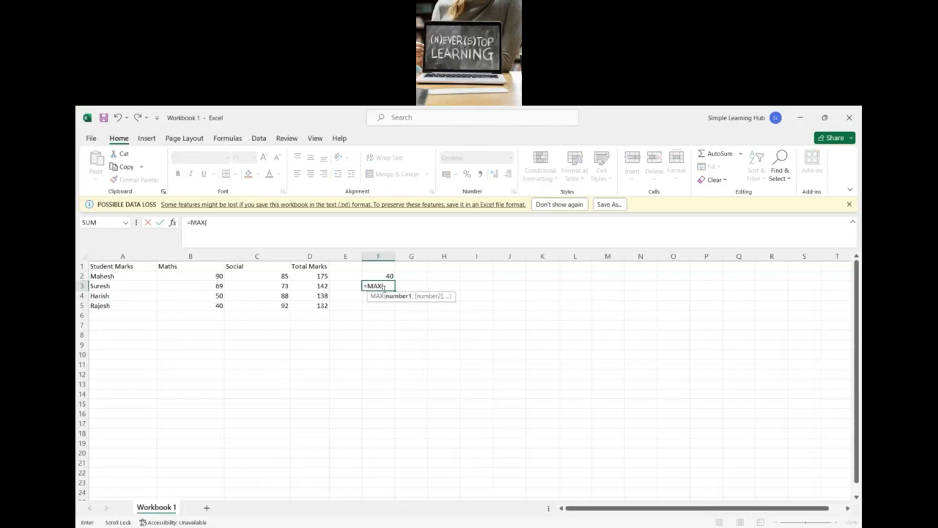
click(205, 256)
text())
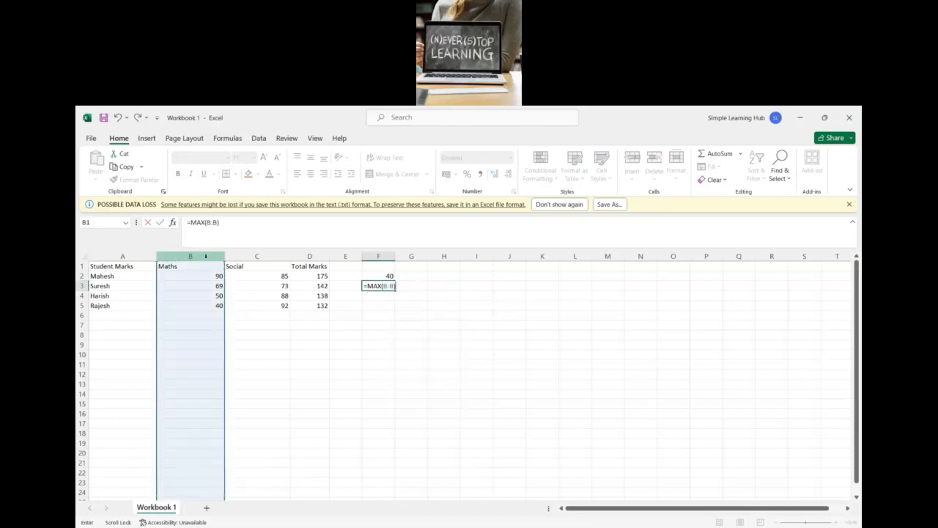
key(Return)
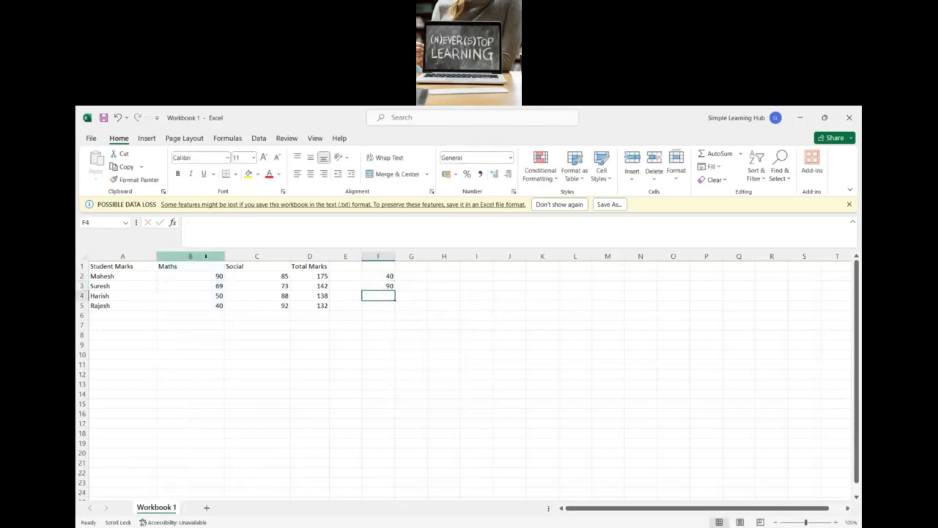
click(380, 286)
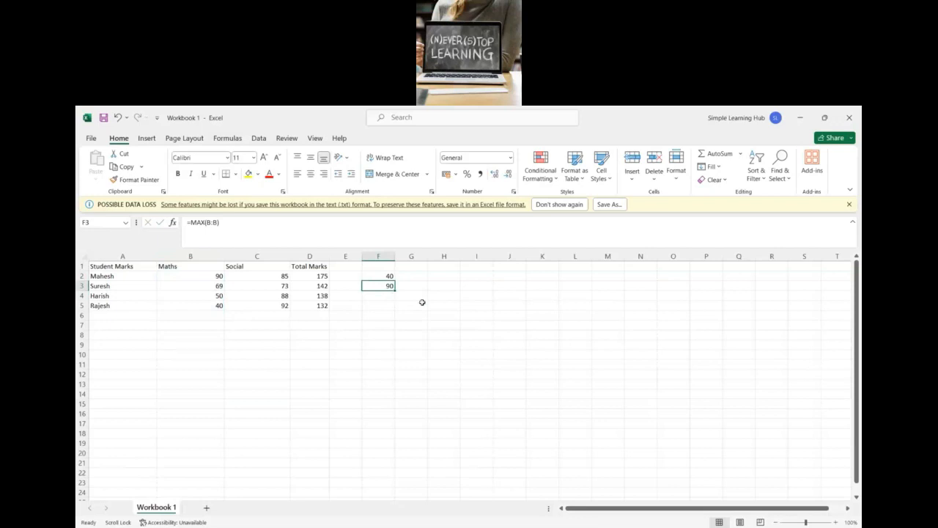
Step: Enter the label Perectage in F4, below the highest Maths mark
key(Down)
text(Perectage)
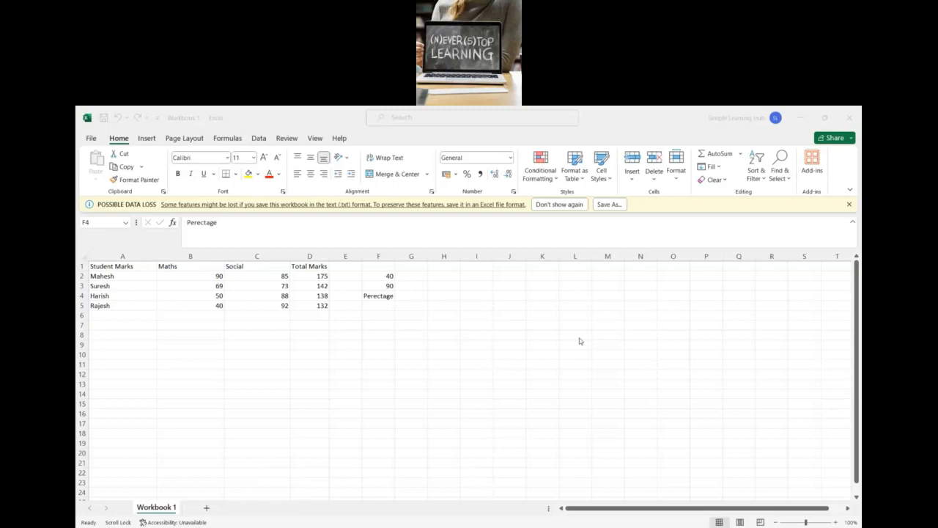
click(147, 139)
click(185, 139)
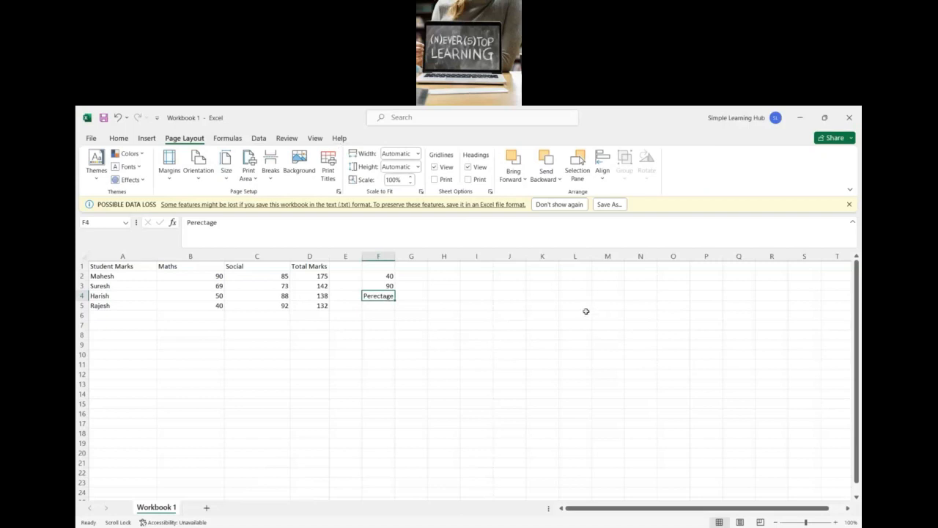
click(119, 138)
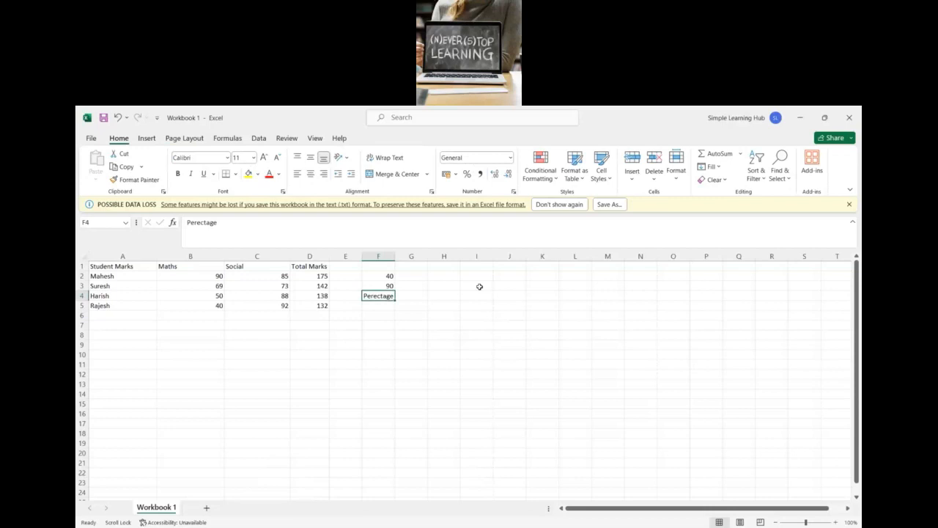
key(alt+Tab)
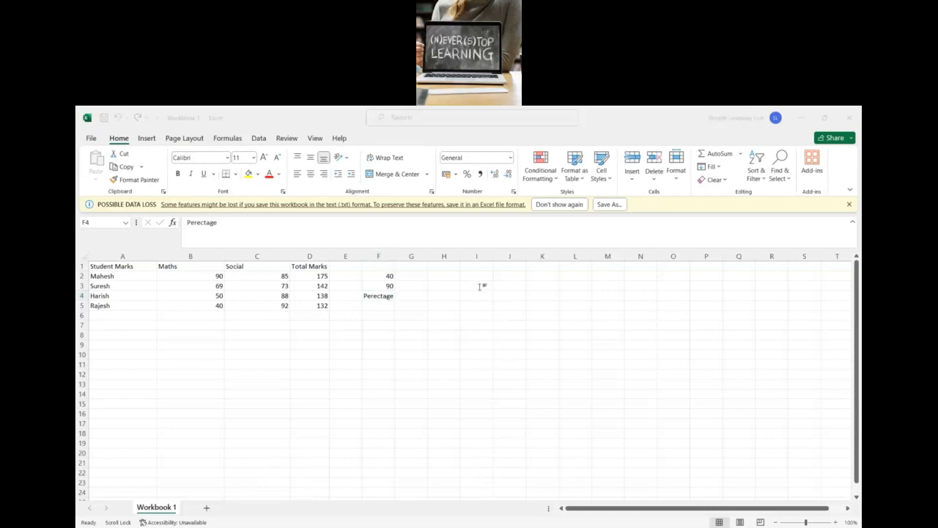